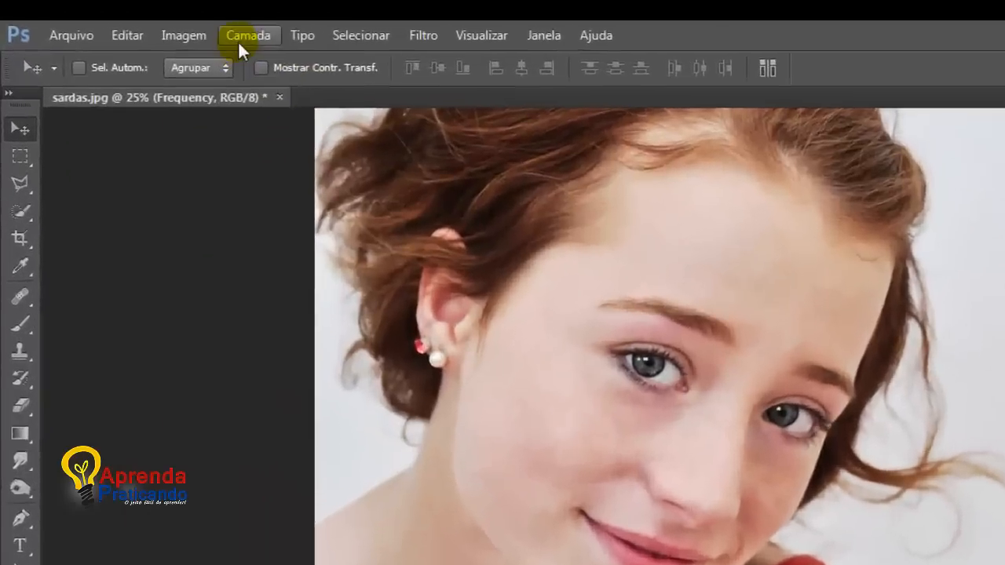
# Step: Create a new layer named Retoque with the Vermelho color label above the Frequency group
pyautogui.click(240, 38)
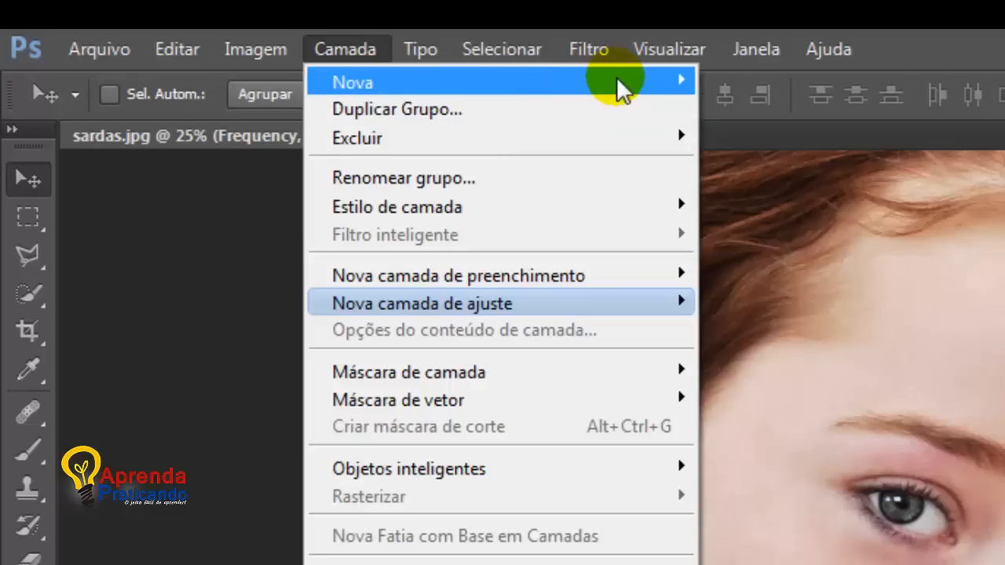
pyautogui.moveTo(680, 82)
pyautogui.click(767, 82)
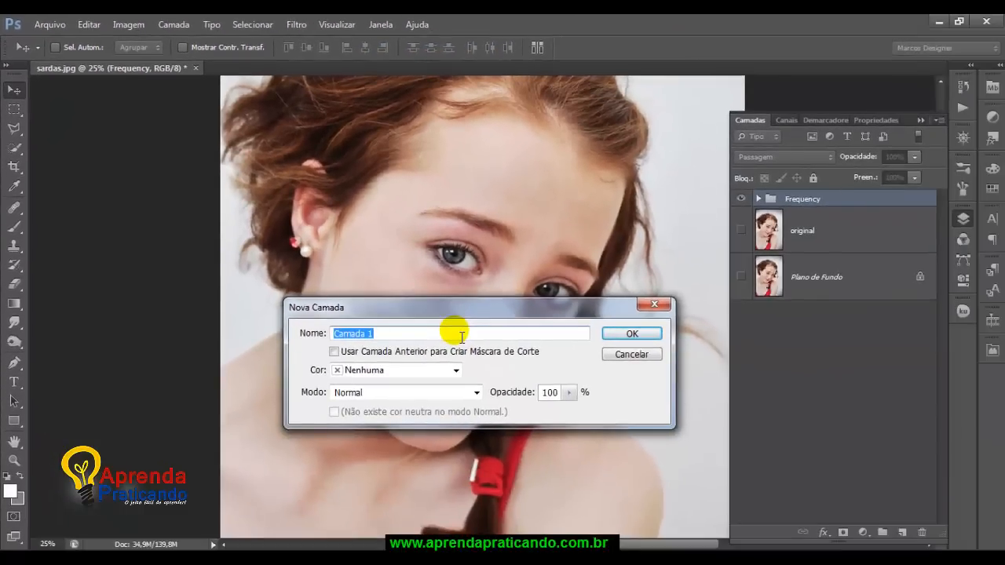
pyautogui.write('Retoque')
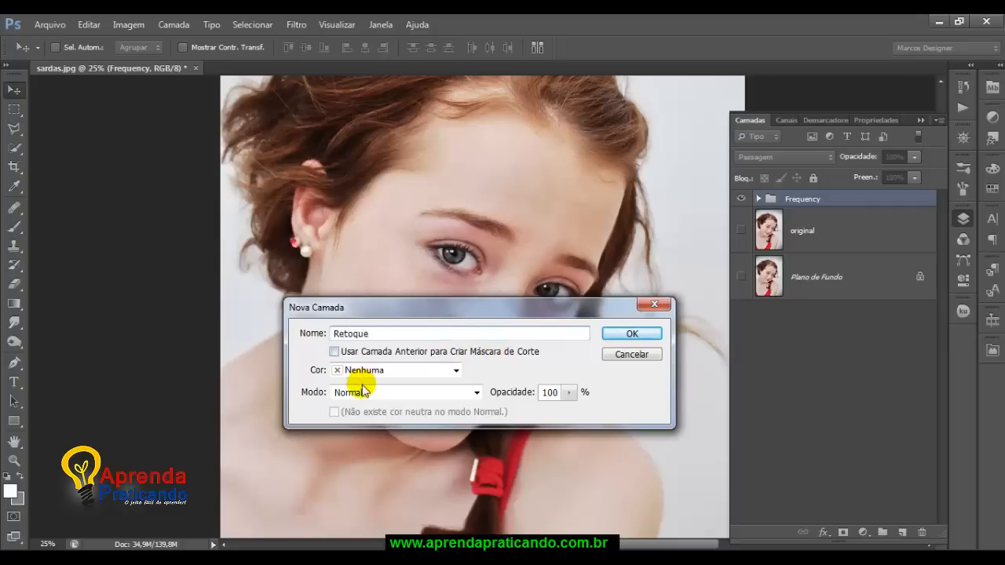
pyautogui.click(456, 371)
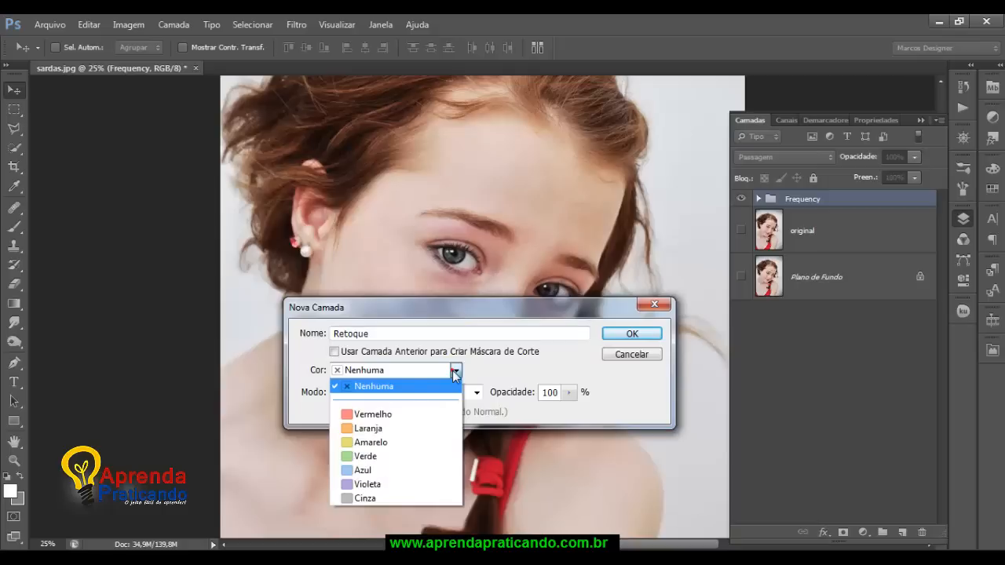
pyautogui.click(377, 413)
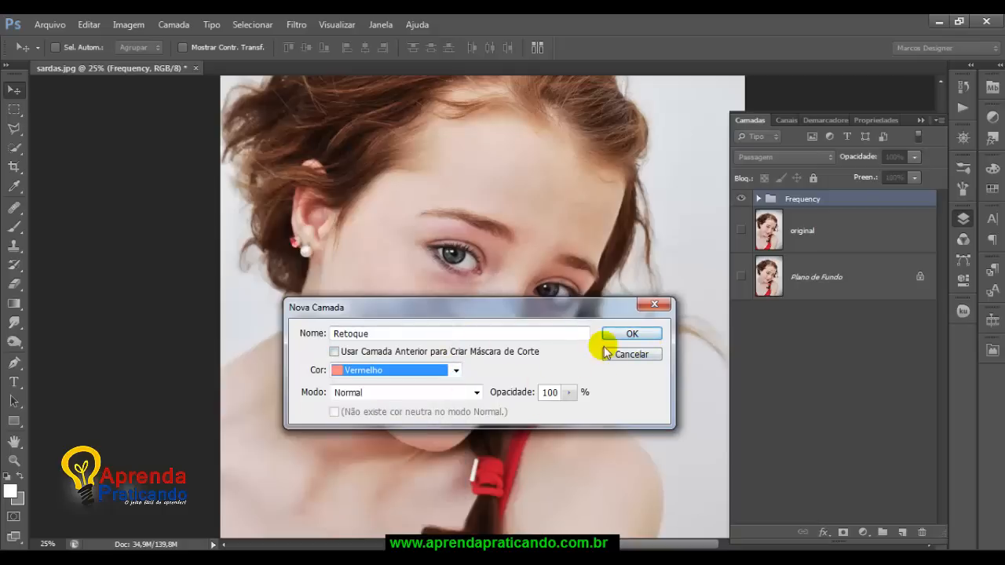
pyautogui.click(632, 334)
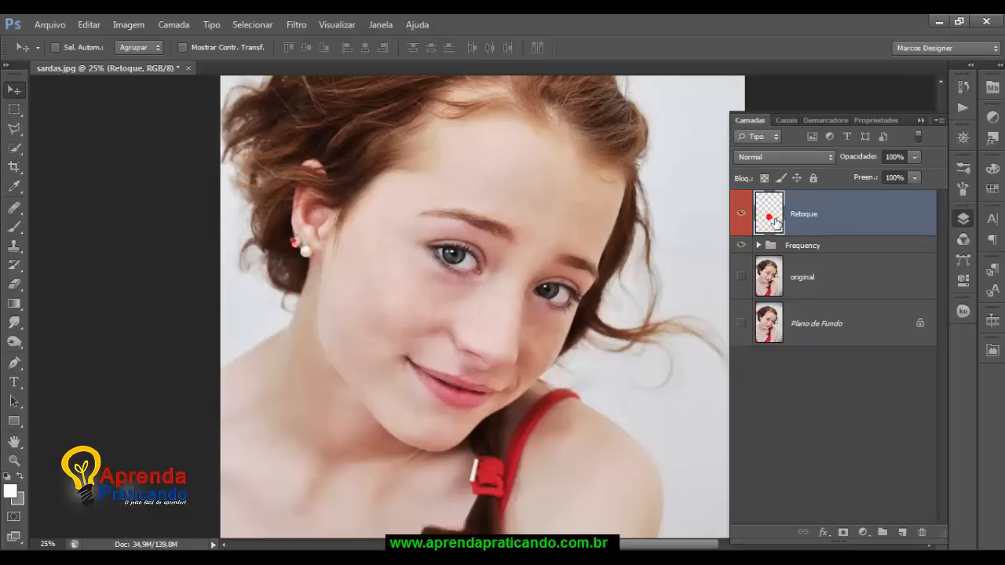
# Step: Stamp all visible layers into the Retoque layer and convert it to a smart object
pyautogui.hotkey('ctrl', 'shift', 'alt', 'e')
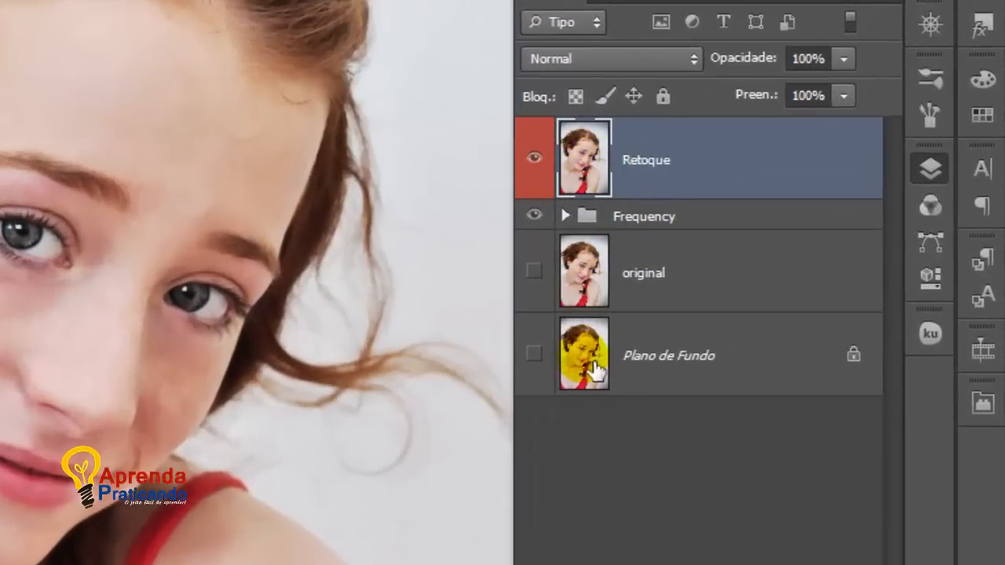
pyautogui.rightClick(657, 165)
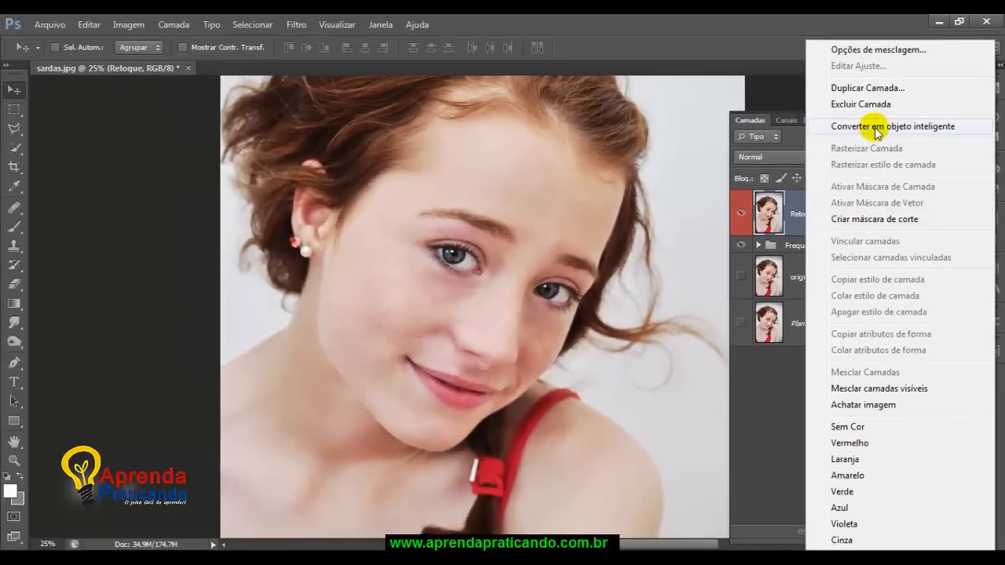
pyautogui.click(880, 130)
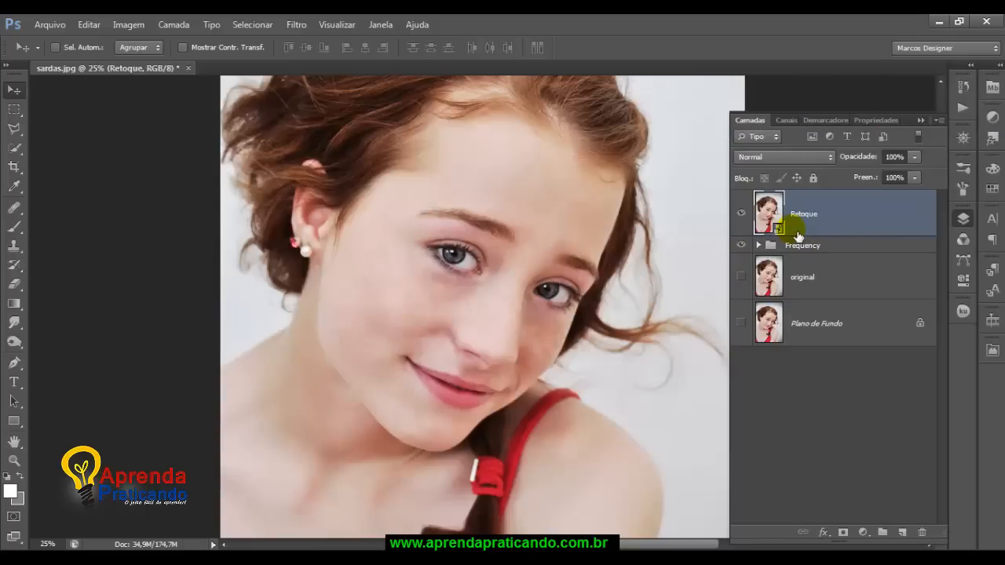
# Step: Apply a Surface Blur to the Retoque layer with a radius of 5 pixels and a threshold of 12 levels
pyautogui.moveTo(606, 207); pyautogui.dragTo(601, 279)
pyautogui.hotkey('ctrl', '+')
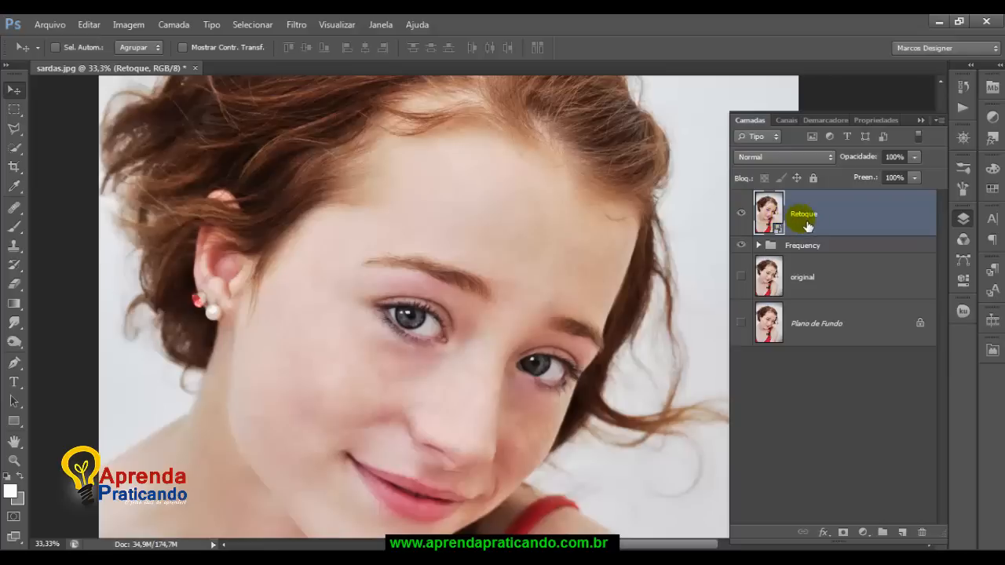
pyautogui.click(297, 26)
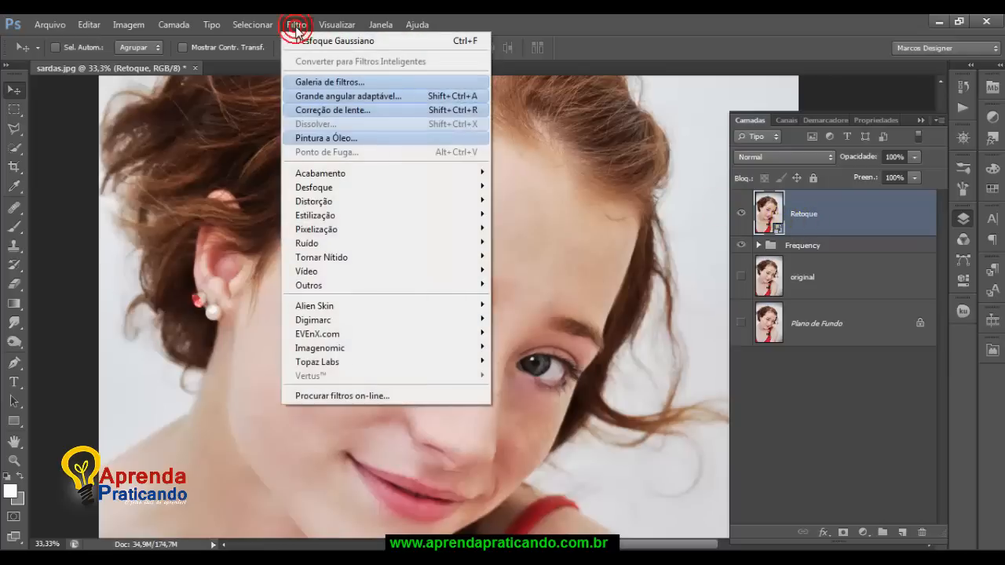
pyautogui.moveTo(374, 188)
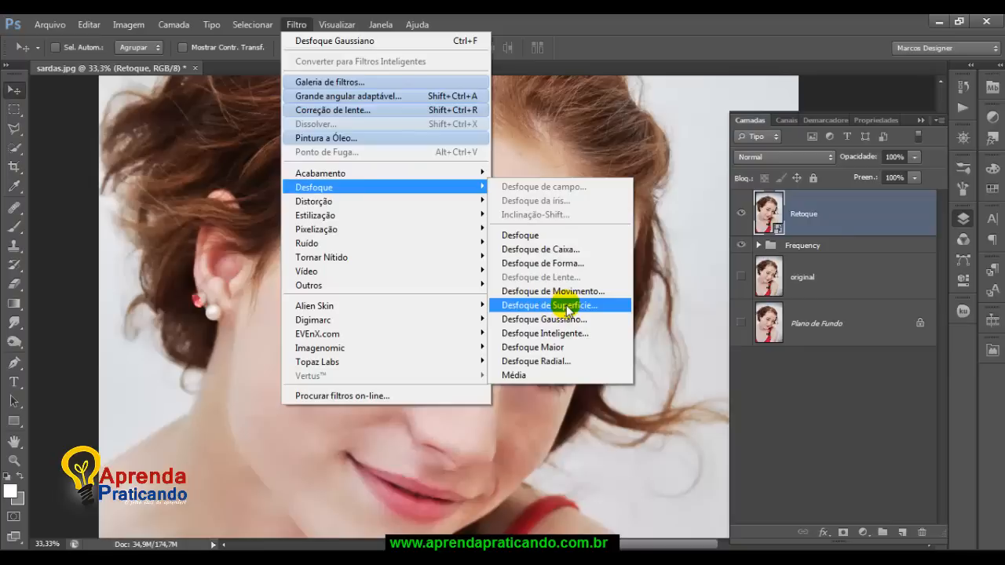
pyautogui.click(567, 307)
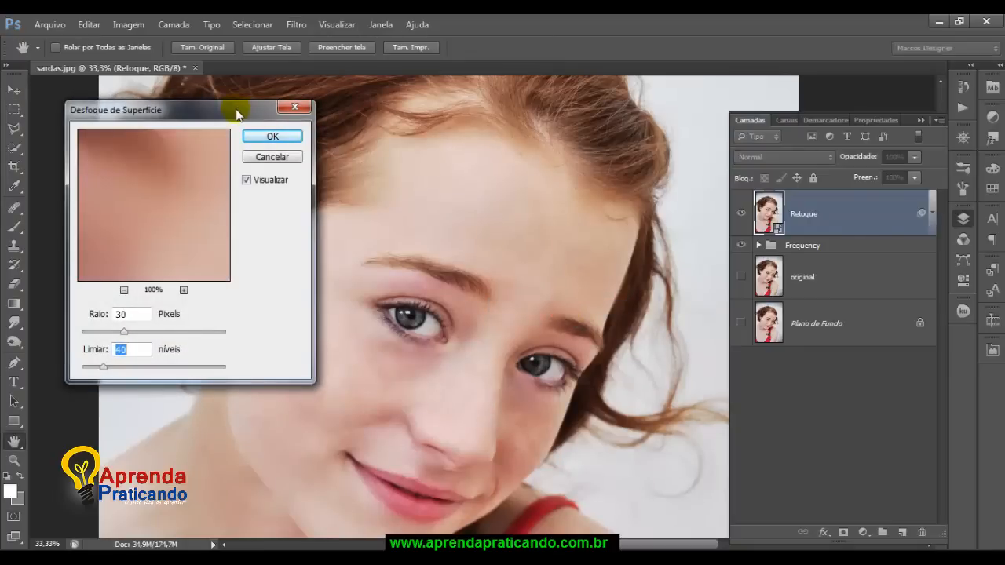
pyautogui.moveTo(236, 115); pyautogui.dragTo(221, 91)
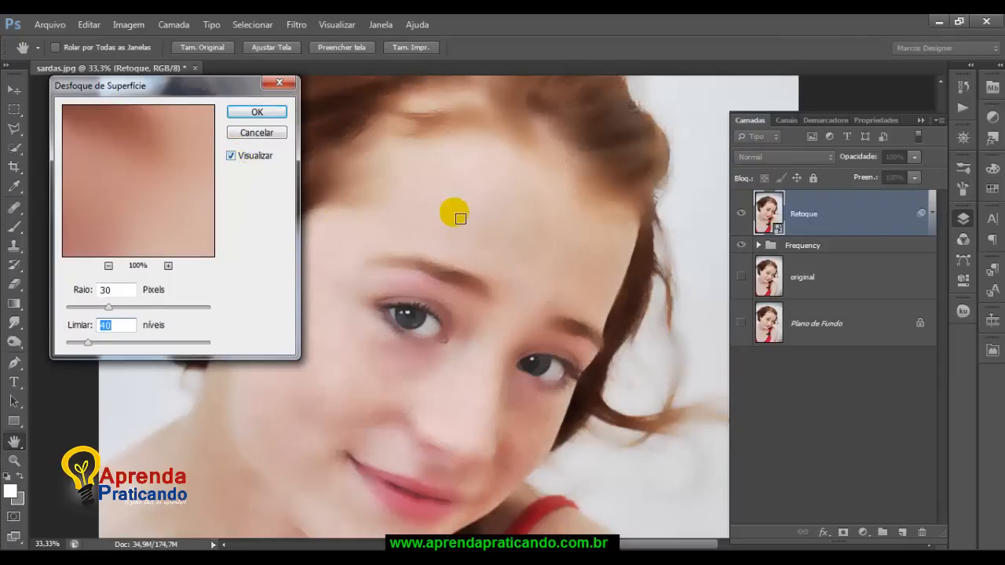
pyautogui.click(112, 295)
pyautogui.write('5')
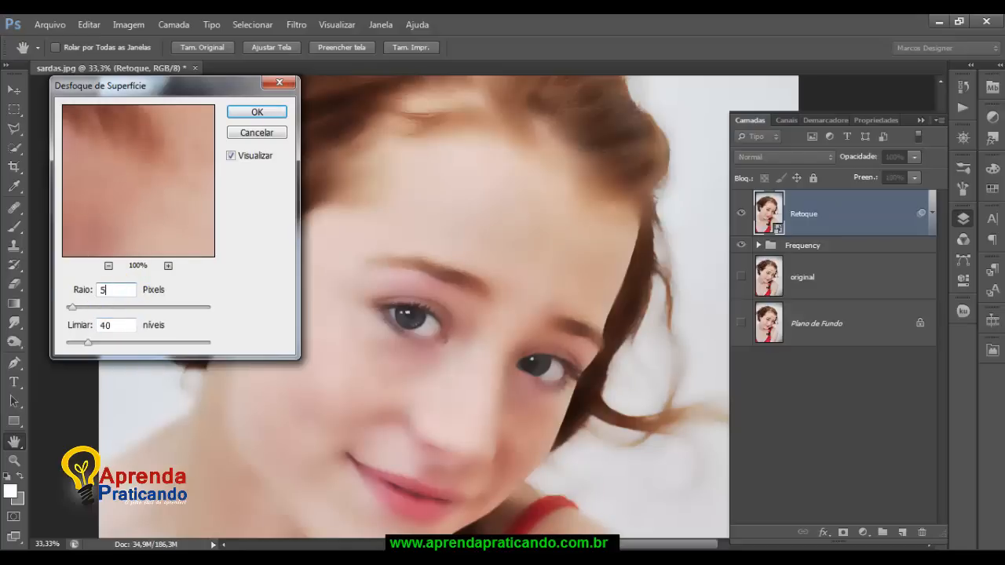
pyautogui.doubleClick(125, 330)
pyautogui.write('12')
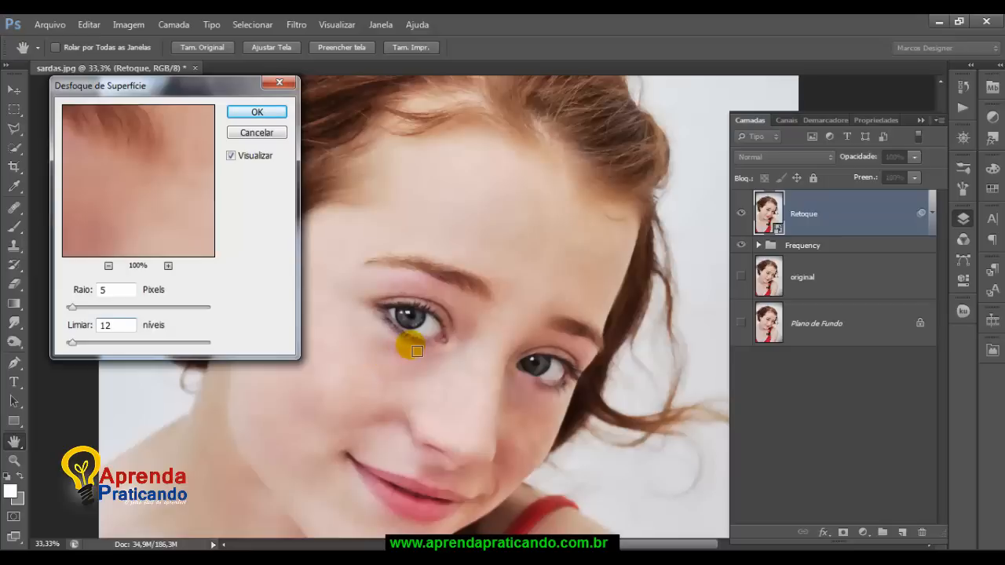
pyautogui.moveTo(209, 86); pyautogui.dragTo(225, 80)
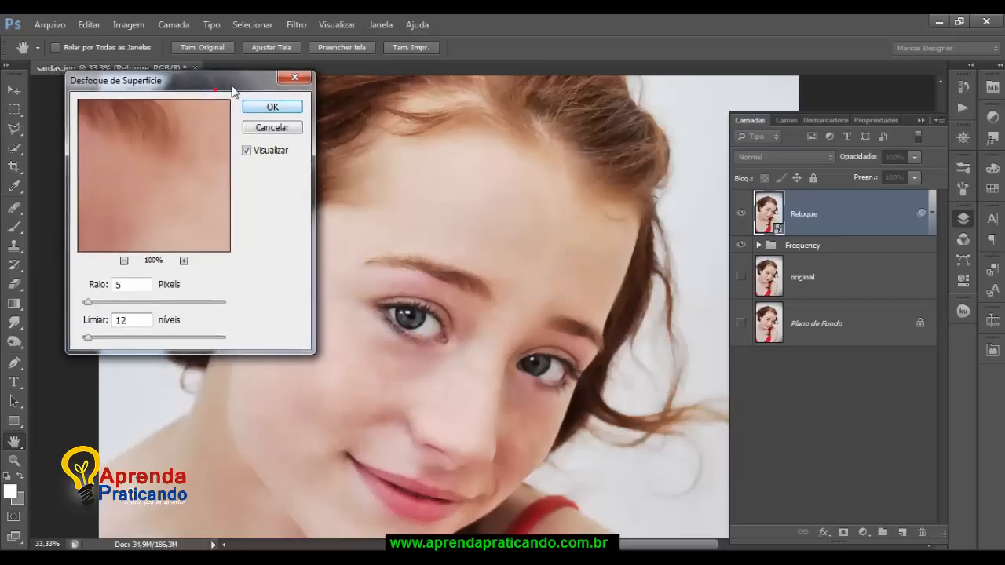
pyautogui.click(271, 105)
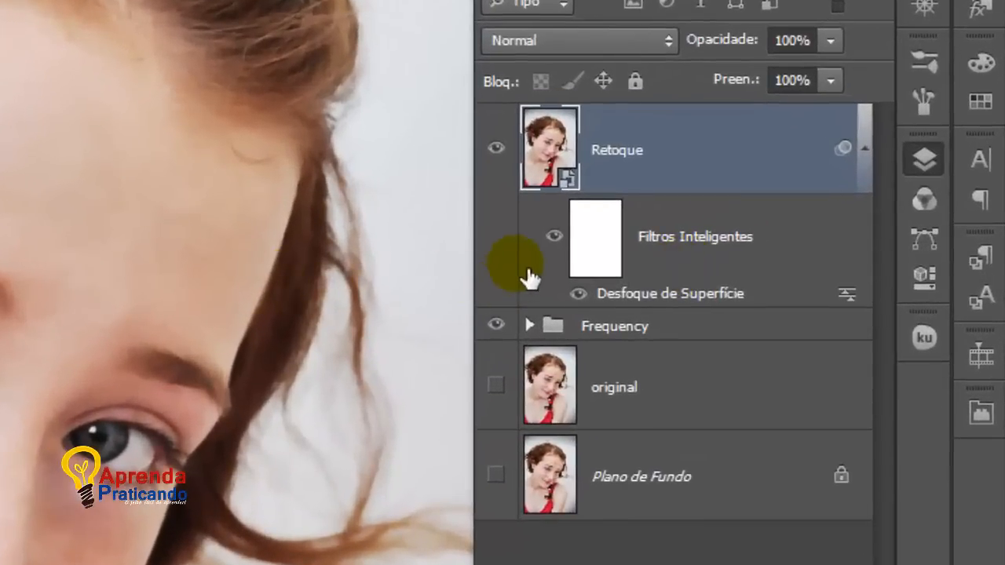
# Step: Set white as foreground and black as background color, and fill the Retoque layer's smart filter mask with black
pyautogui.click(607, 259)
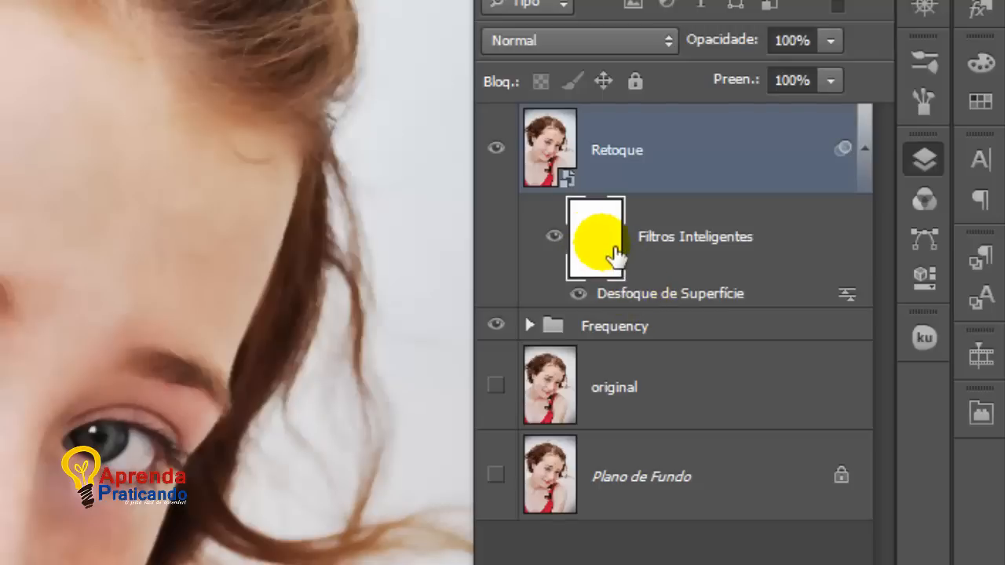
pyautogui.click(606, 245)
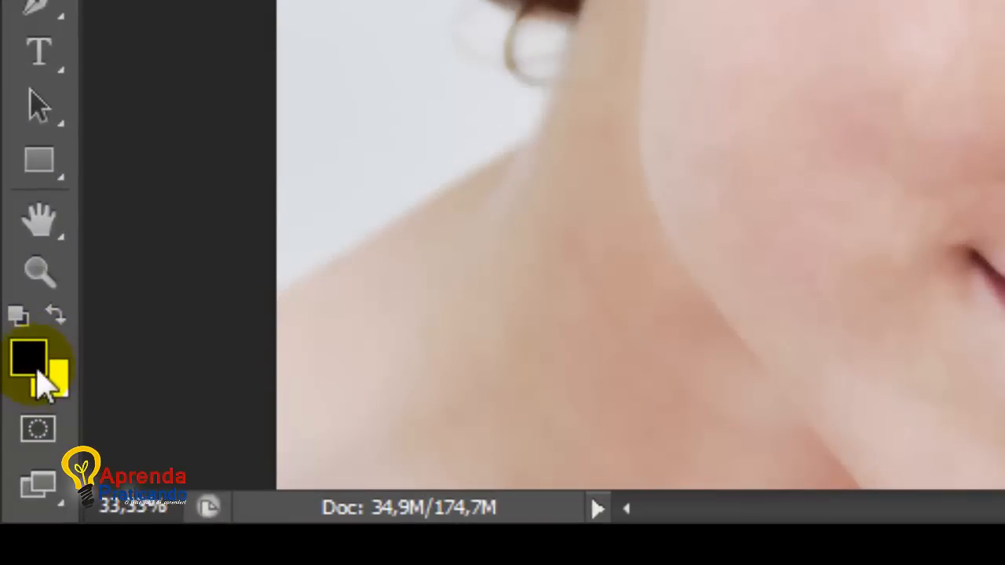
pyautogui.press('d')
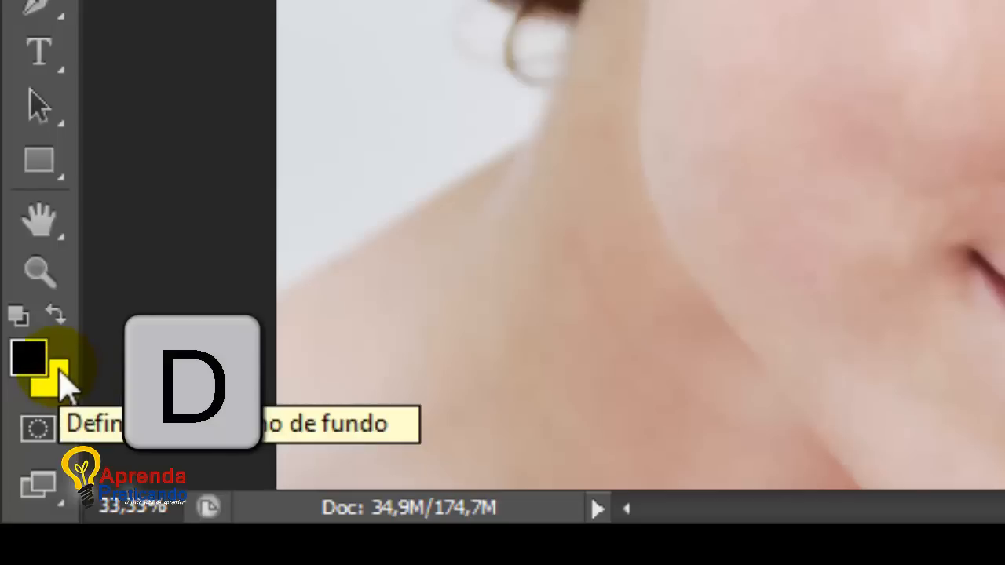
pyautogui.press('x')
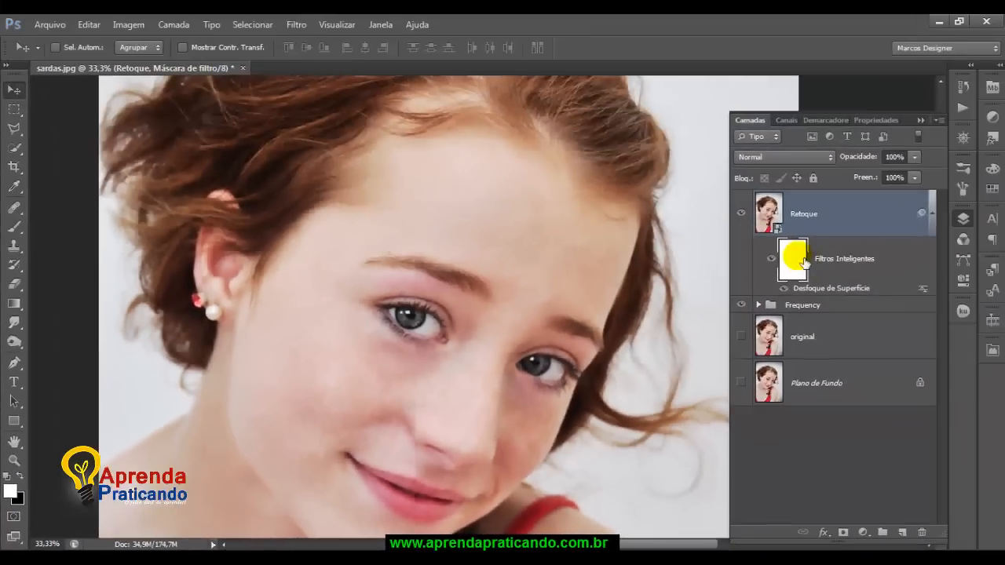
pyautogui.click(795, 260)
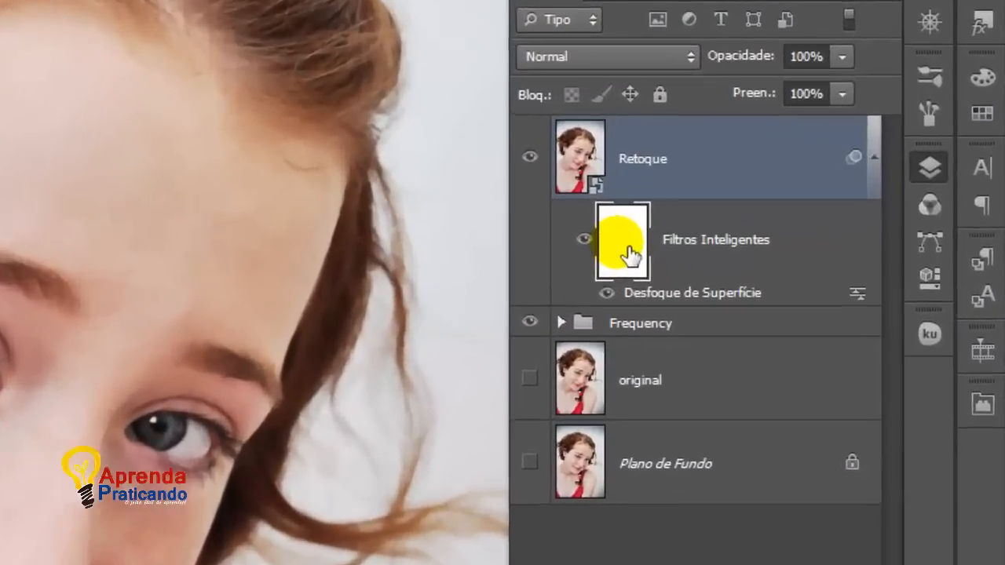
pyautogui.click(714, 254)
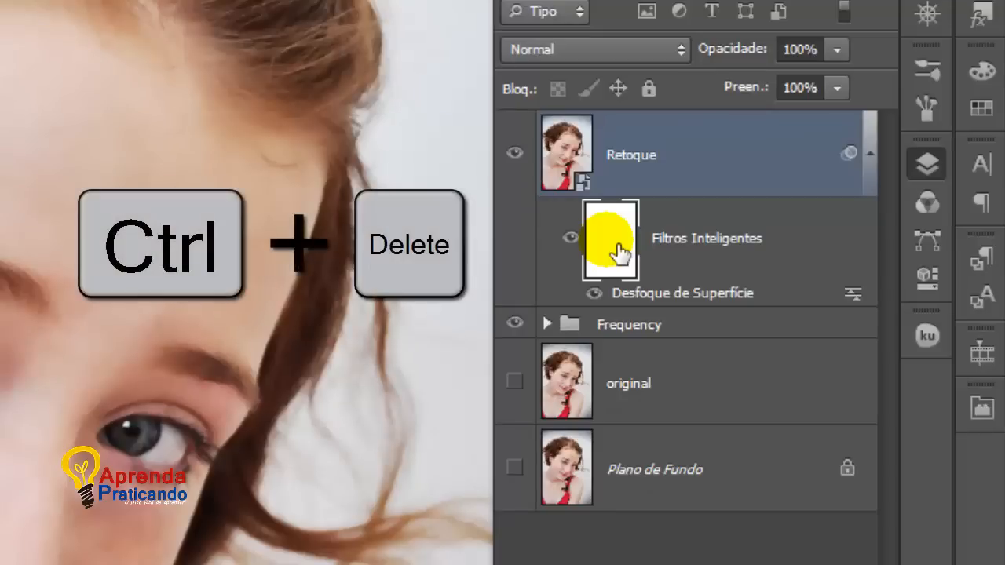
pyautogui.hotkey('ctrl', 'Delete')
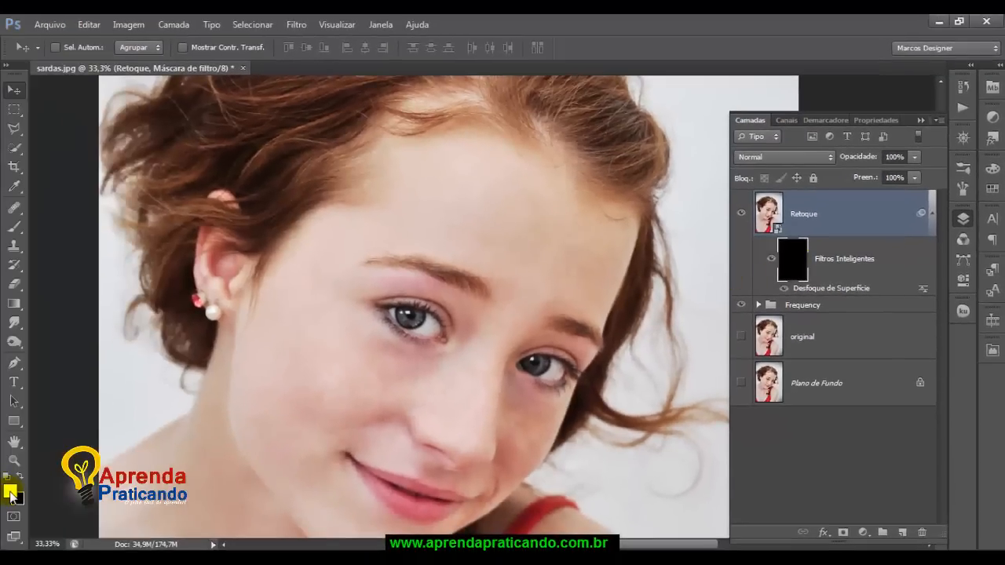
# Step: Choose the Brush tool with a soft round tip, 500 px in size and 0% hardness
pyautogui.click(17, 229)
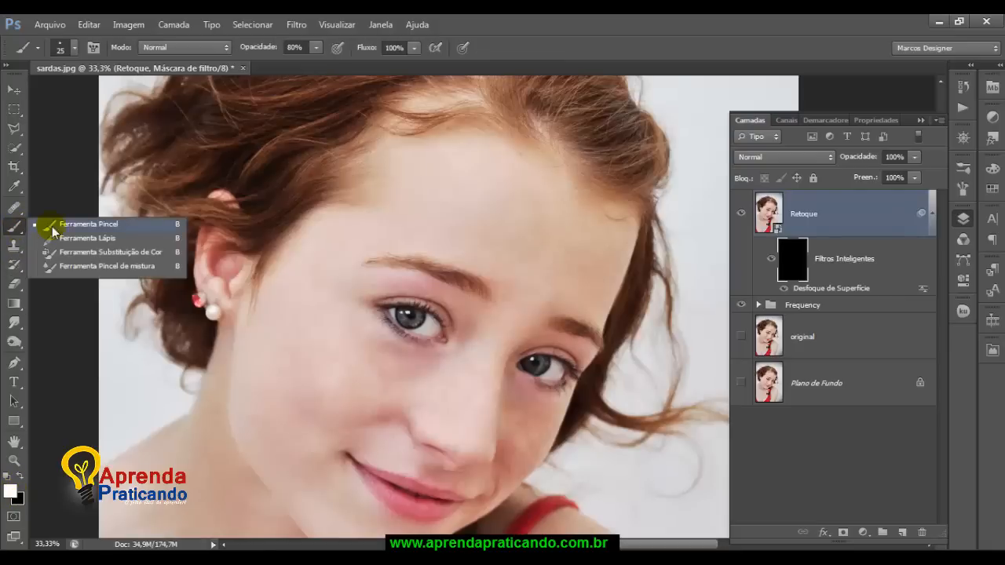
pyautogui.click(78, 225)
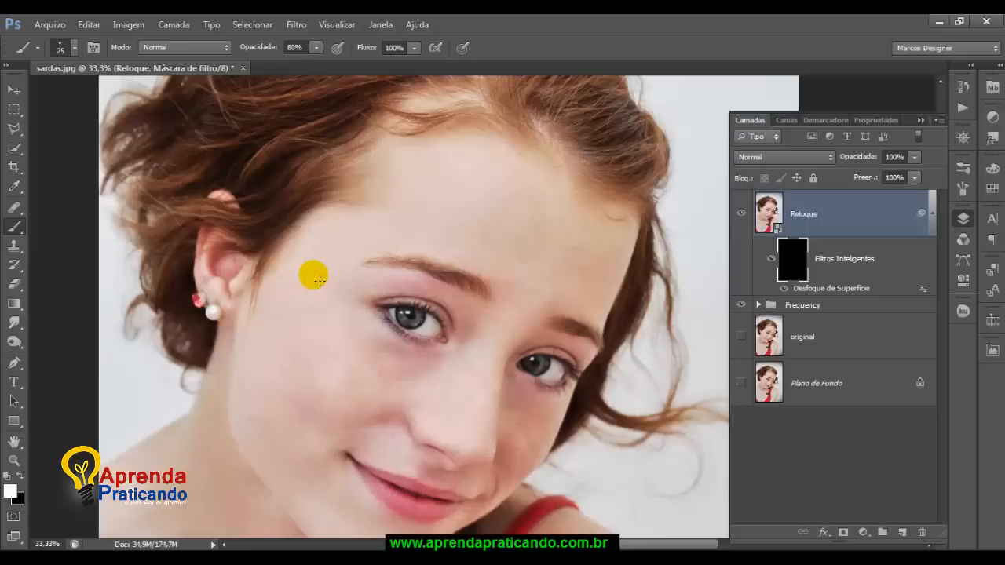
pyautogui.press(']')
pyautogui.press(']')
pyautogui.press(']')
pyautogui.press(']')
pyautogui.press(']')
pyautogui.press(']')
pyautogui.press(']')
pyautogui.press(']')
pyautogui.press(']')
pyautogui.press(']')
pyautogui.press(']')
pyautogui.press(']')
pyautogui.press(']')
pyautogui.press(']')
pyautogui.press(']')
pyautogui.press(']')
pyautogui.press(']')
pyautogui.press(']')
pyautogui.press(']')
pyautogui.press(']')
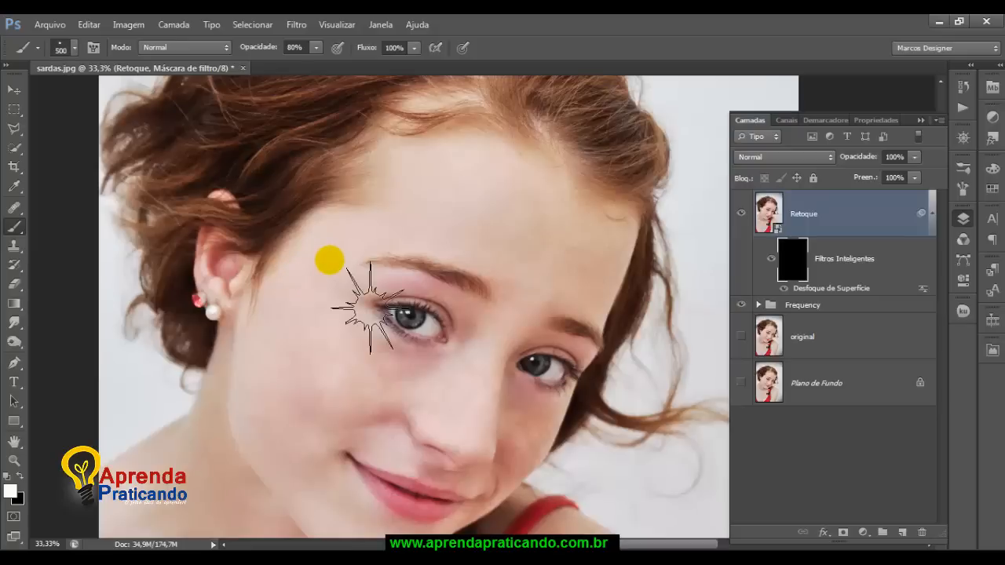
pyautogui.rightClick(330, 260)
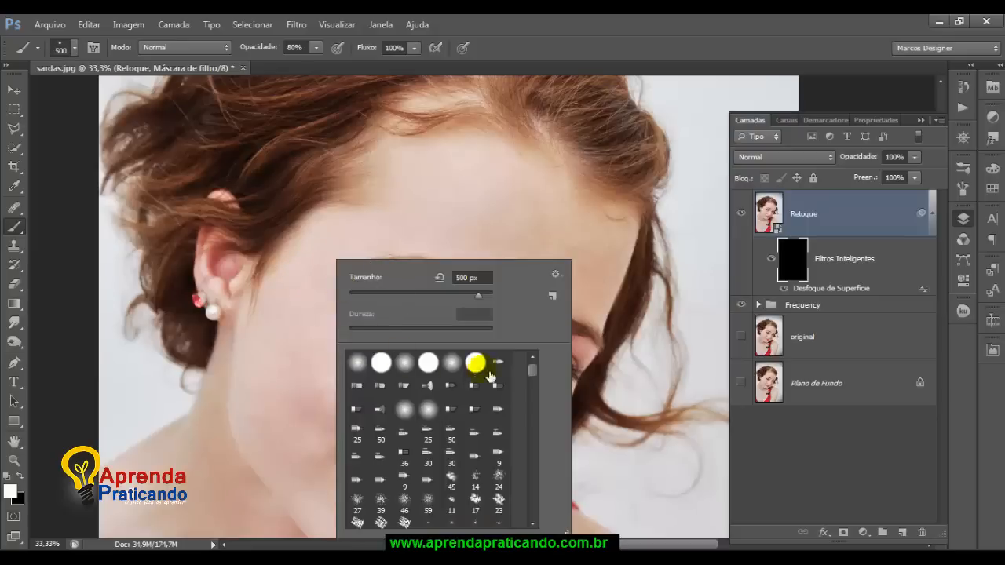
pyautogui.click(357, 362)
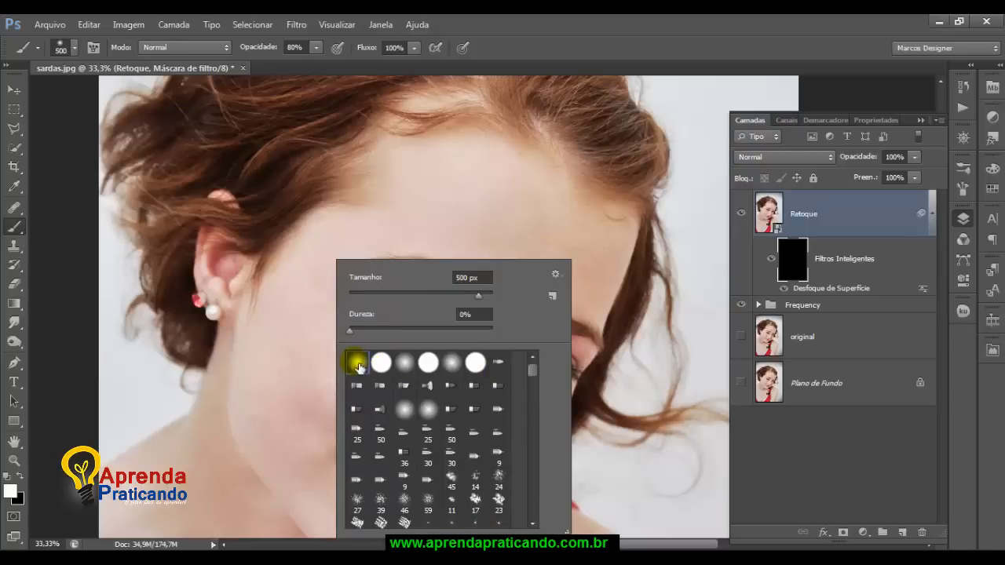
pyautogui.press('Return')
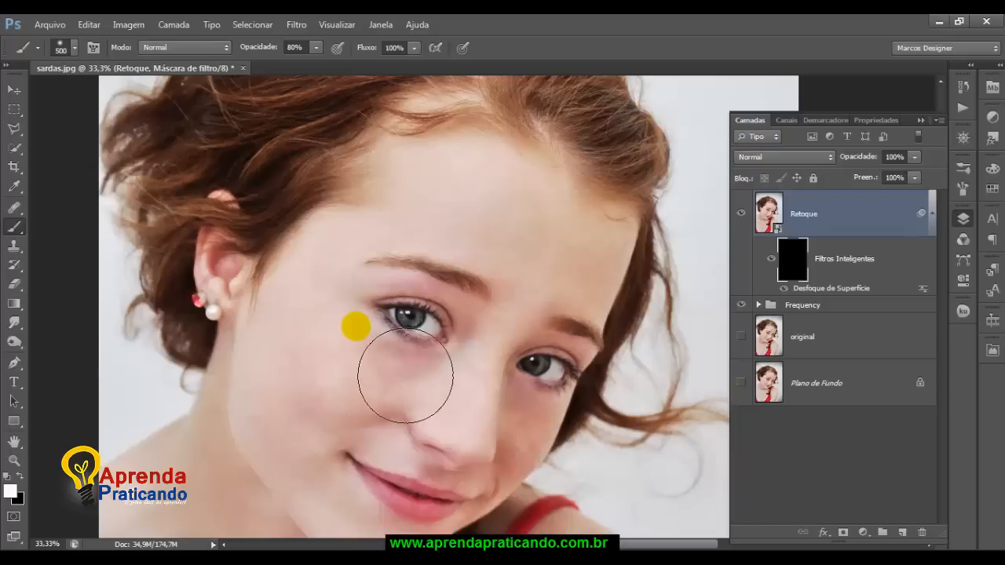
# Step: Reduce the brush size to 150 px and set its opacity to 100%
pyautogui.press('[')
pyautogui.press('[')
pyautogui.press('[')
pyautogui.press('[')
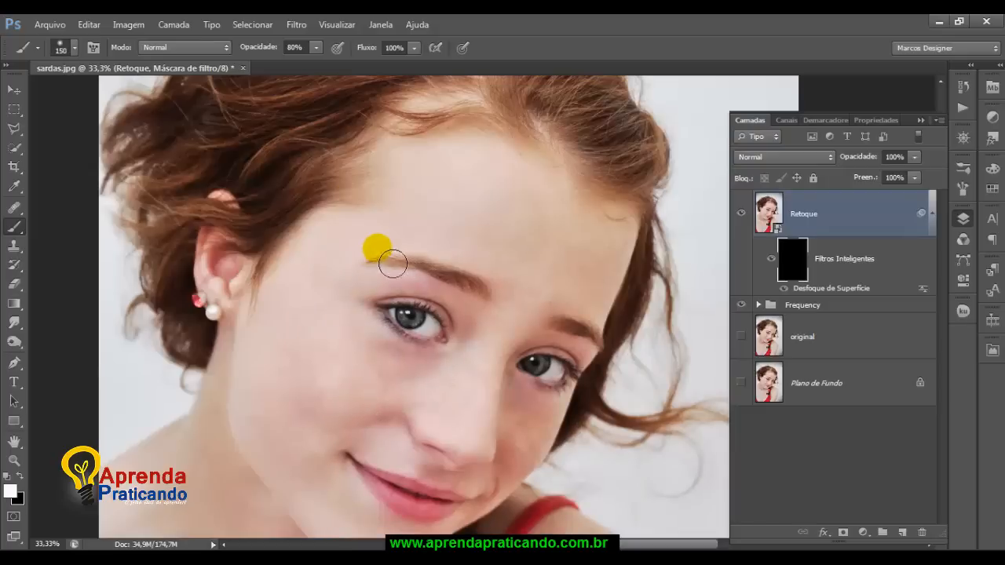
pyautogui.click(295, 48)
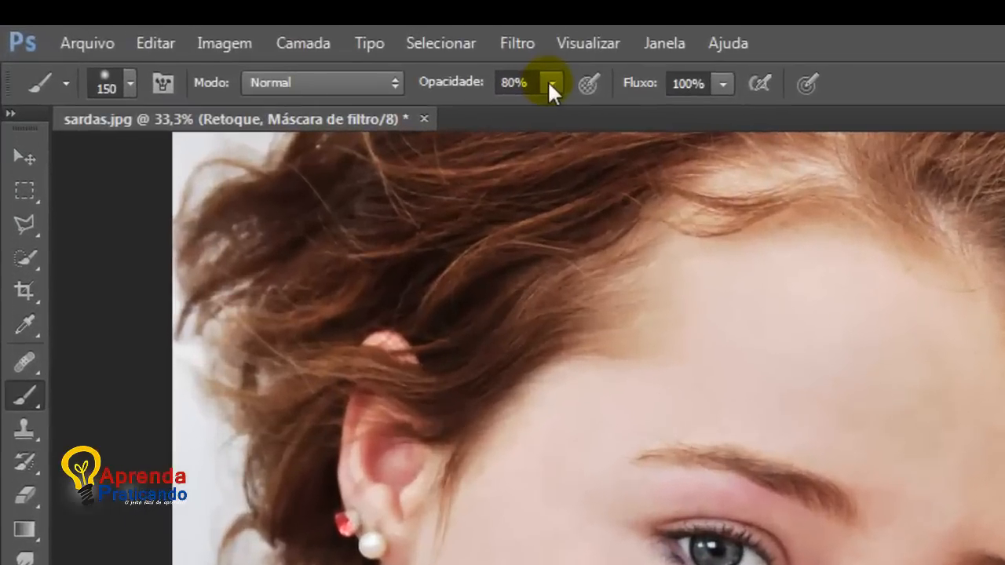
pyautogui.click(457, 69)
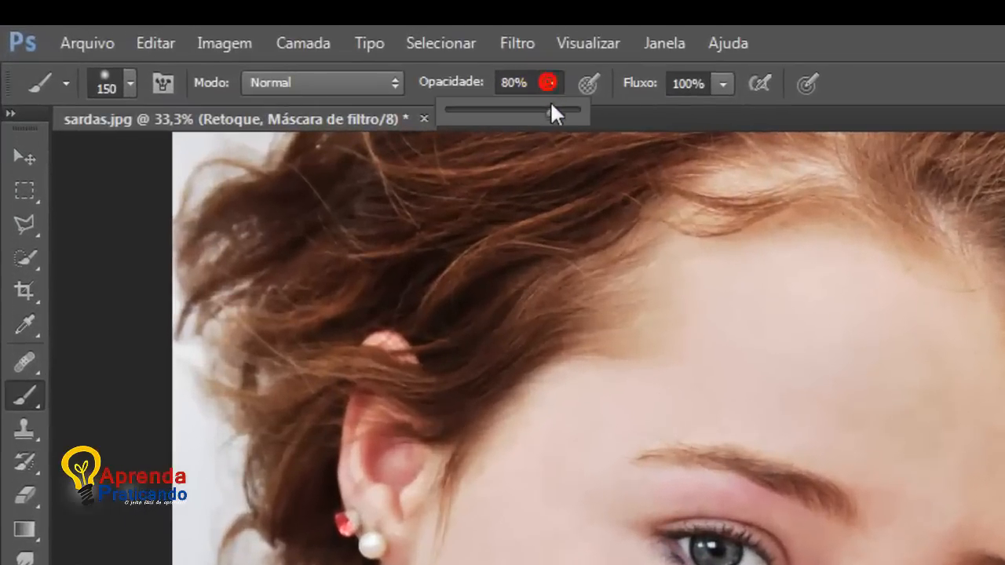
pyautogui.moveTo(453, 89); pyautogui.dragTo(477, 91)
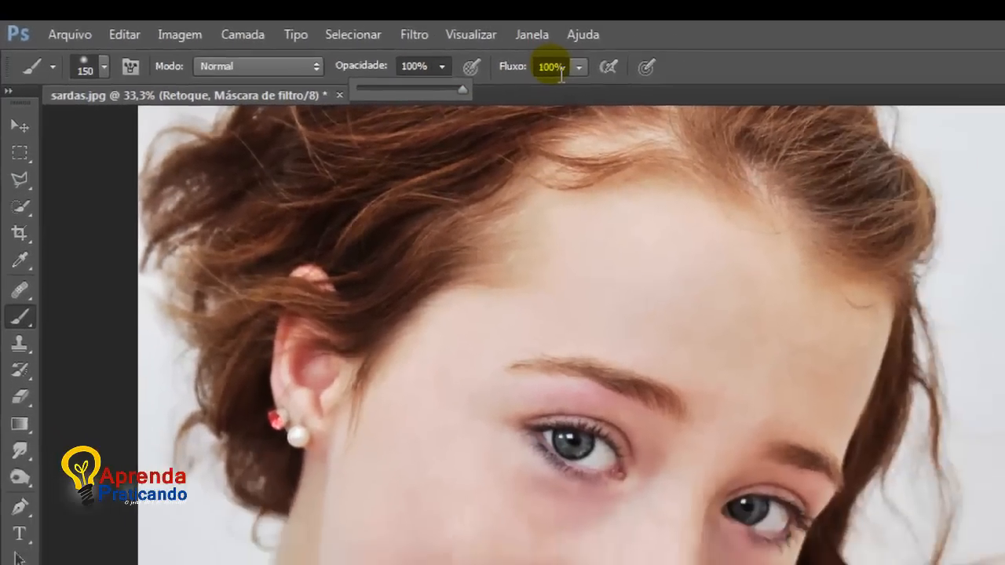
# Step: Paint white on the Retoque smart filter mask over the forehead, cheeks and nose, reducing the brush to 70 px for the finer areas
pyautogui.click(849, 393)
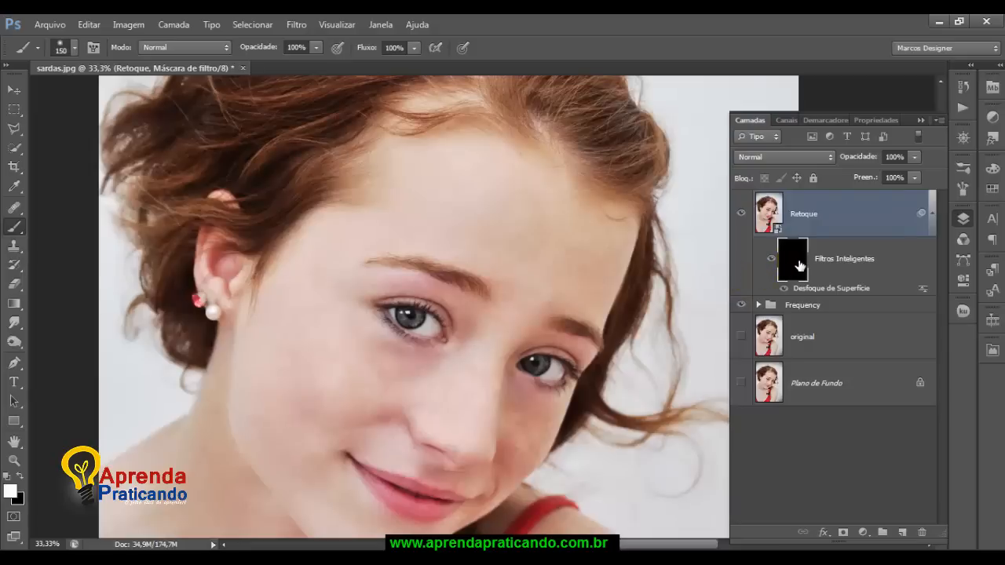
pyautogui.moveTo(585, 253)
pyautogui.mouseDown()
pyautogui.moveTo(552, 245)
pyautogui.moveTo(525, 214)
pyautogui.mouseUp()
pyautogui.click(540, 226)
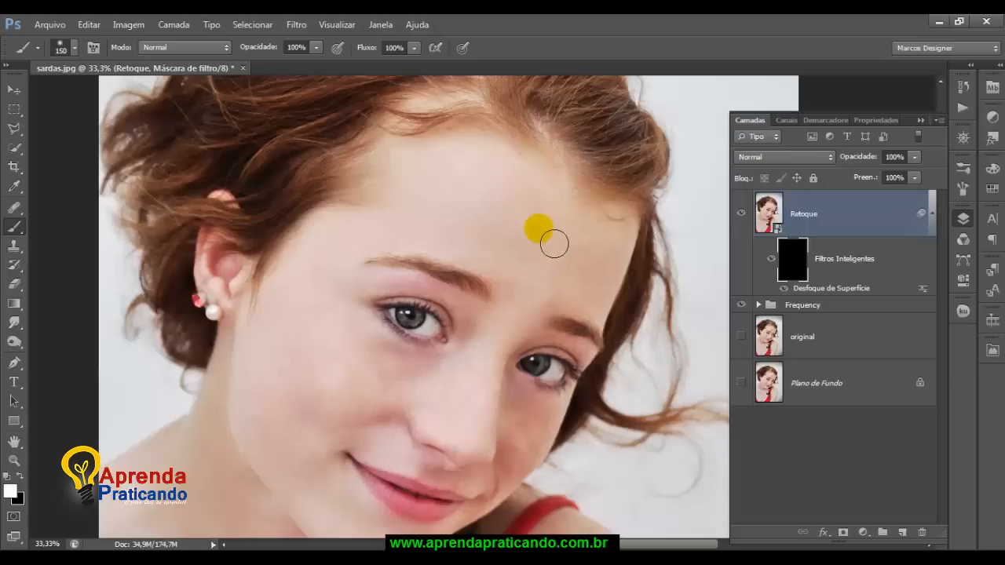
pyautogui.click(551, 266)
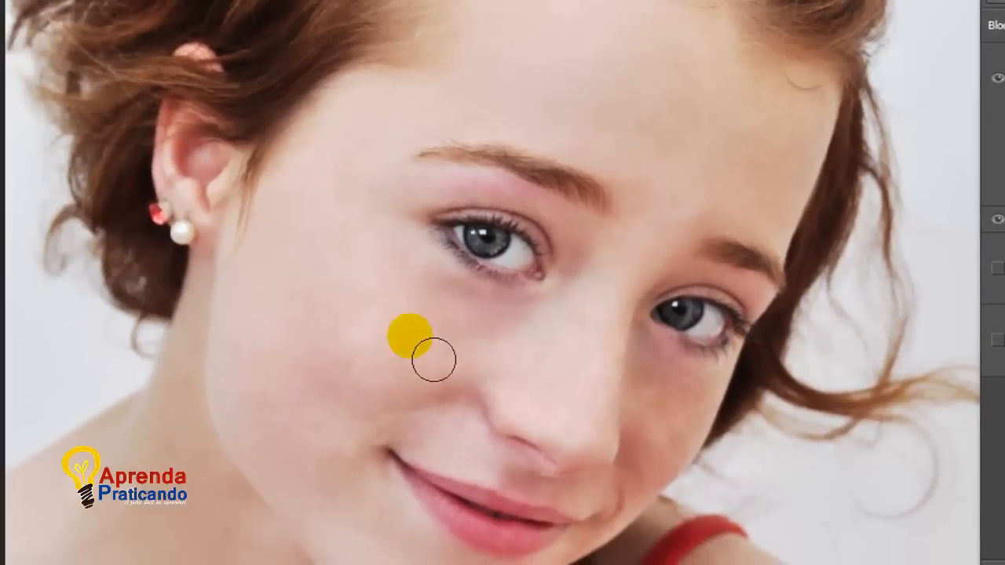
pyautogui.moveTo(568, 348); pyautogui.dragTo(481, 315)
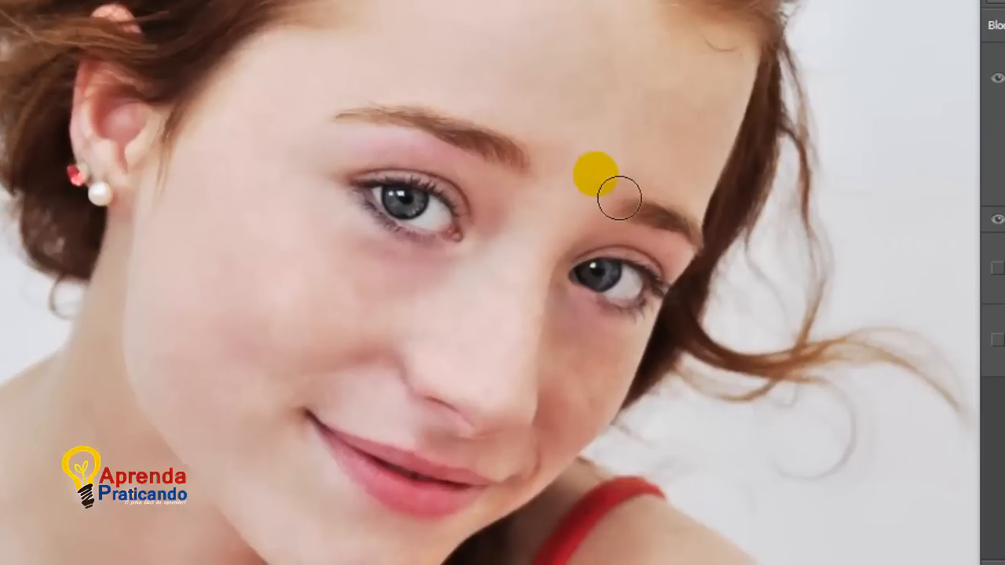
pyautogui.moveTo(688, 191); pyautogui.dragTo(651, 189)
pyautogui.moveTo(743, 111); pyautogui.dragTo(736, 172)
pyautogui.moveTo(590, 360)
pyautogui.mouseDown()
pyautogui.moveTo(543, 306)
pyautogui.moveTo(542, 341)
pyautogui.moveTo(540, 288)
pyautogui.moveTo(262, 333)
pyautogui.moveTo(244, 380)
pyautogui.moveTo(301, 450)
pyautogui.moveTo(250, 382)
pyautogui.moveTo(388, 495)
pyautogui.moveTo(359, 498)
pyautogui.moveTo(307, 532)
pyautogui.moveTo(285, 527)
pyautogui.moveTo(316, 542)
pyautogui.moveTo(341, 490)
pyautogui.moveTo(363, 352)
pyautogui.moveTo(351, 337)
pyautogui.moveTo(557, 192)
pyautogui.mouseUp()
pyautogui.moveTo(632, 207)
pyautogui.mouseDown()
pyautogui.moveTo(577, 186)
pyautogui.moveTo(539, 171)
pyautogui.mouseUp()
pyautogui.moveTo(587, 116)
pyautogui.mouseDown()
pyautogui.moveTo(624, 121)
pyautogui.moveTo(623, 130)
pyautogui.mouseUp()
pyautogui.moveTo(395, 42)
pyautogui.mouseDown()
pyautogui.moveTo(469, 80)
pyautogui.moveTo(422, 54)
pyautogui.moveTo(368, 45)
pyautogui.mouseUp()
pyautogui.moveTo(426, 385)
pyautogui.mouseDown()
pyautogui.moveTo(392, 368)
pyautogui.moveTo(378, 331)
pyautogui.mouseUp()
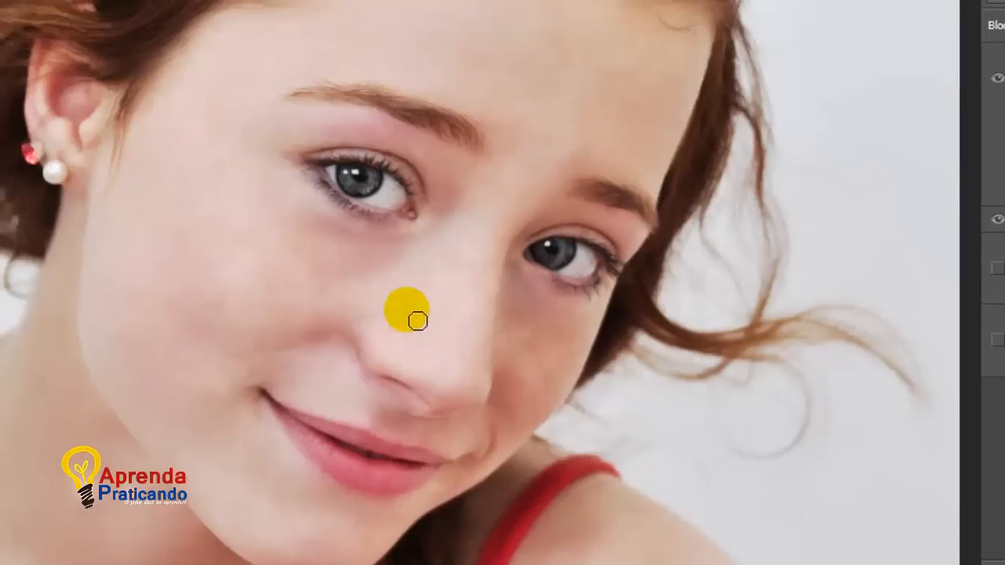
pyautogui.press('space')
pyautogui.moveTo(460, 253); pyautogui.dragTo(354, 381)
pyautogui.moveTo(496, 191); pyautogui.dragTo(537, 122)
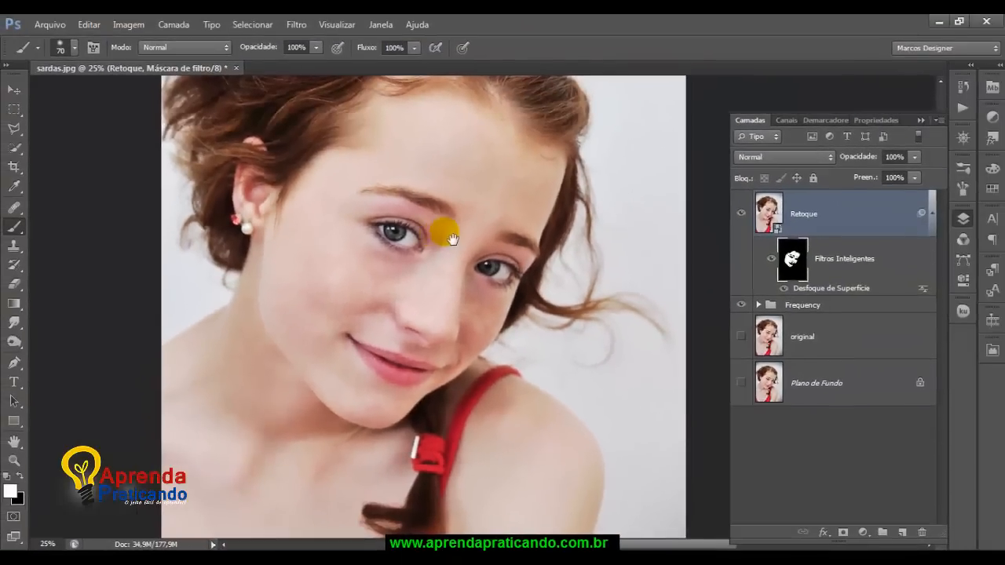
pyautogui.moveTo(452, 239); pyautogui.dragTo(444, 282)
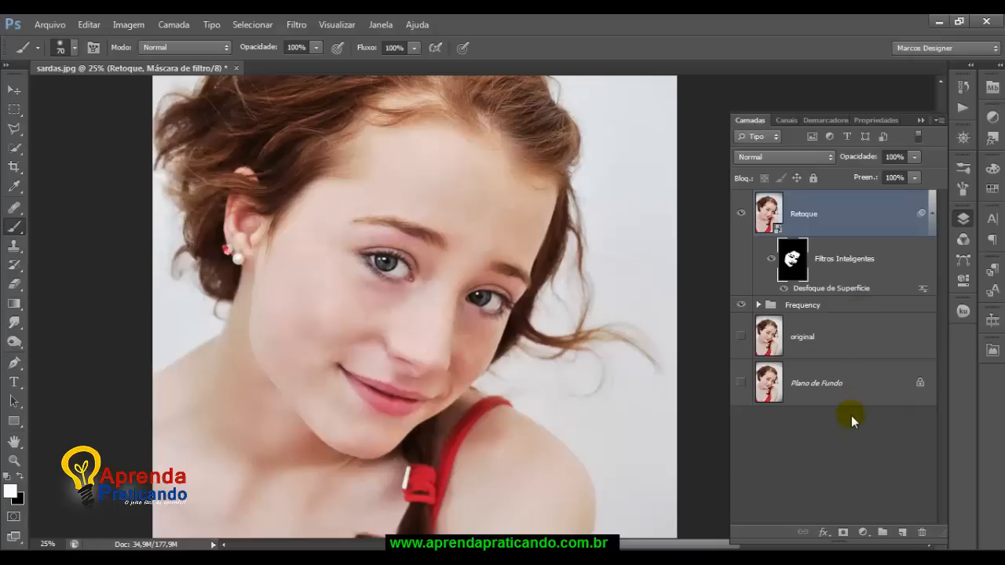
# Step: Add a new layer named textura above Retoque and set the foreground color to light skin tone #ead4cb, starting from a forehead sample
pyautogui.click(903, 533)
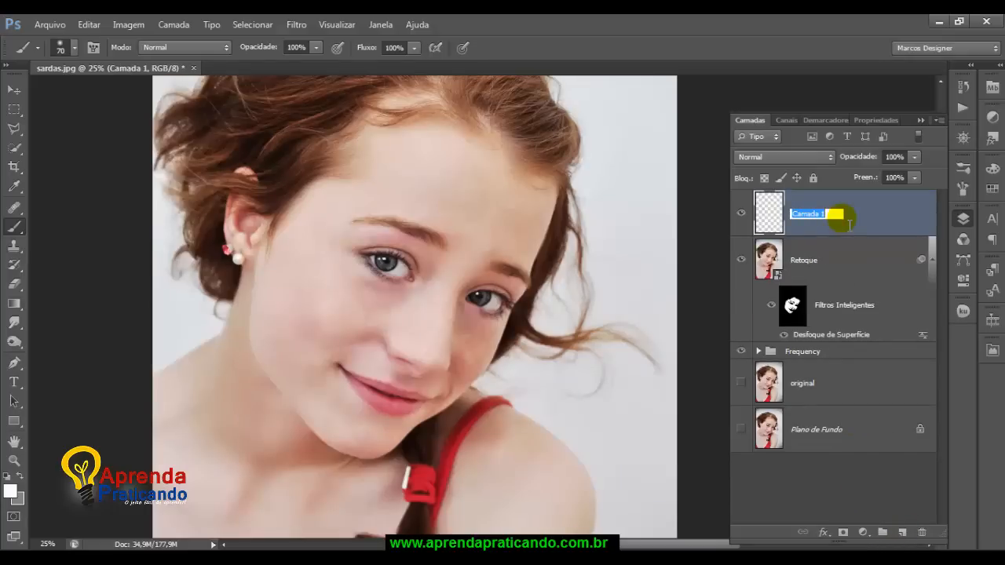
pyautogui.write('textura')
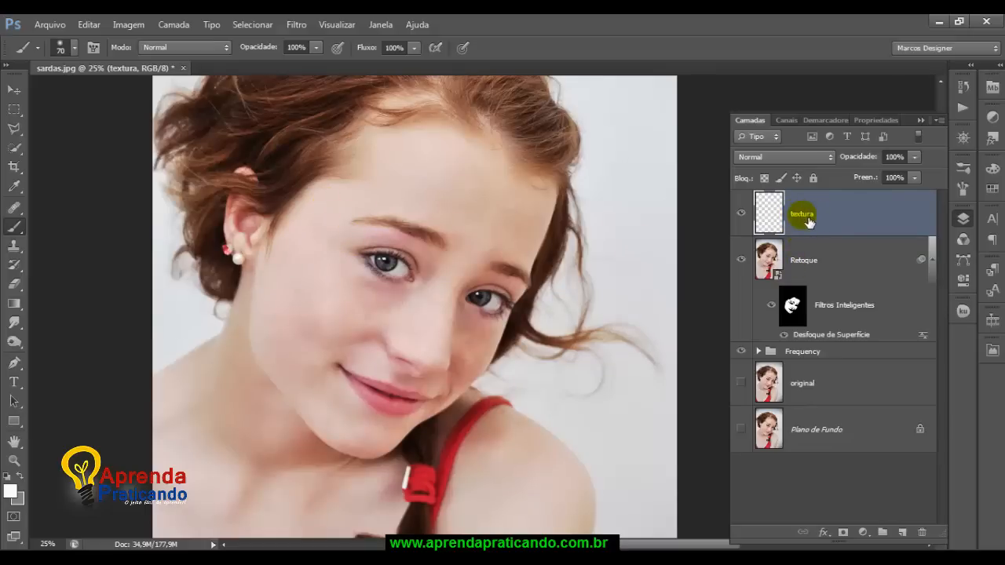
pyautogui.click(11, 494)
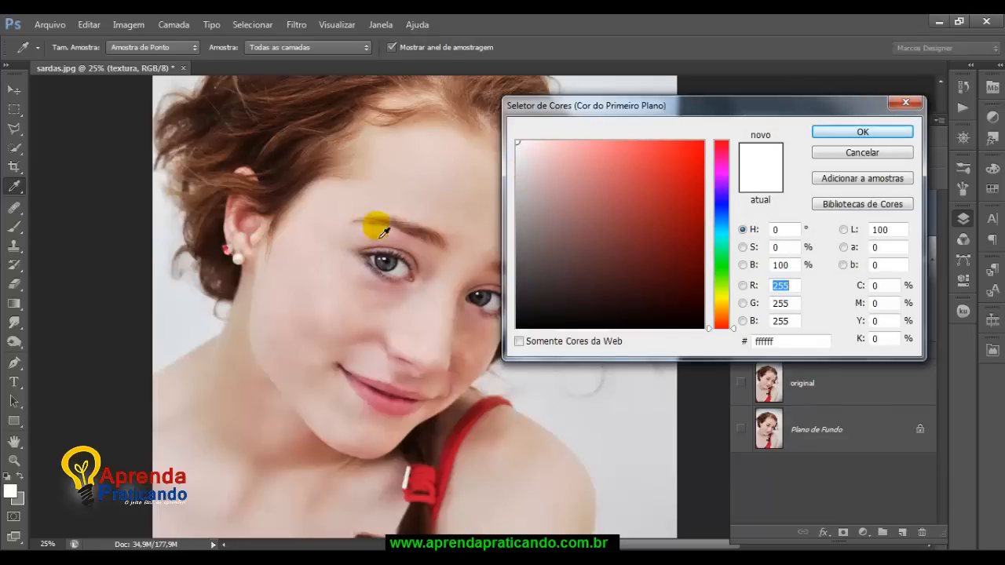
pyautogui.click(439, 169)
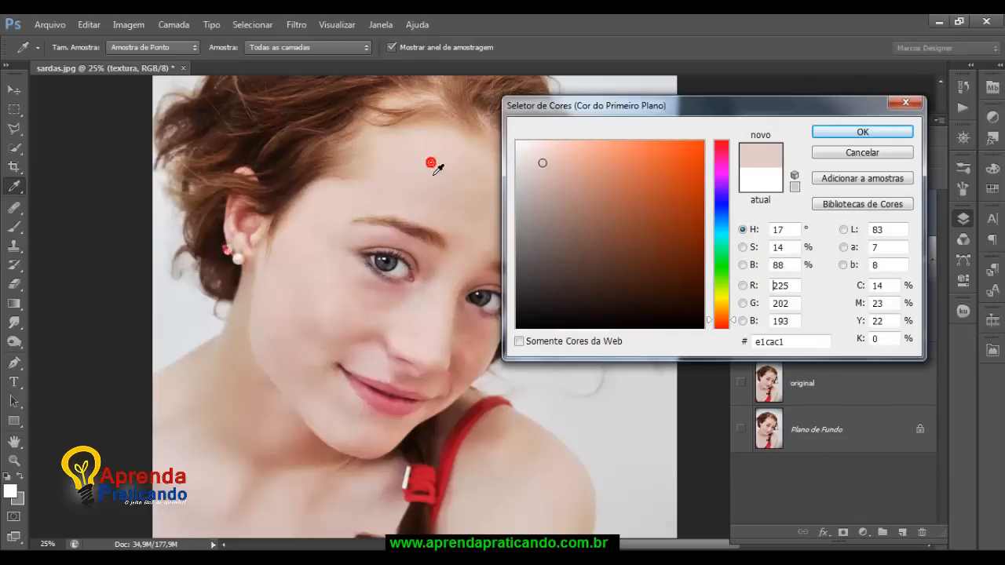
pyautogui.click(457, 168)
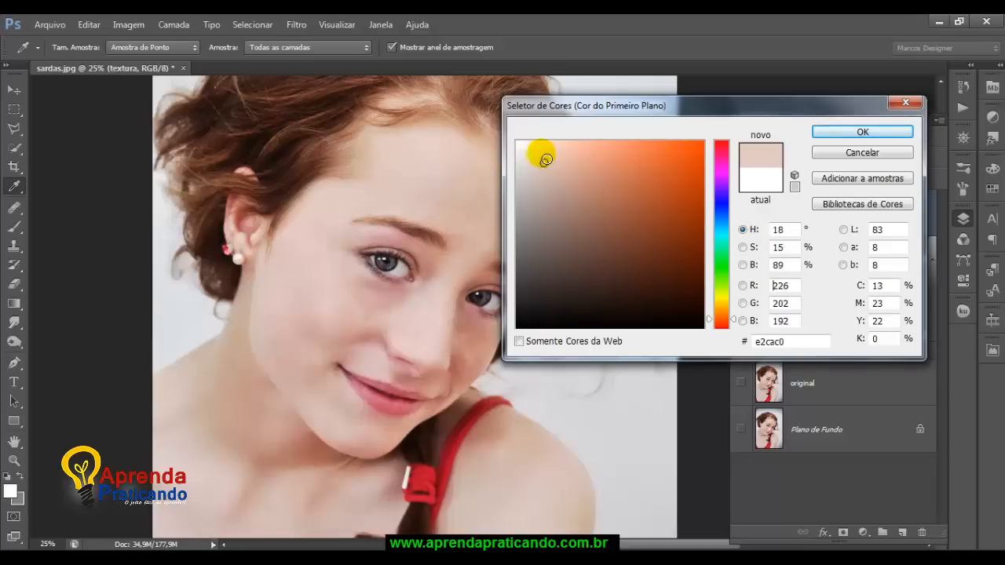
pyautogui.moveTo(546, 161); pyautogui.dragTo(540, 156)
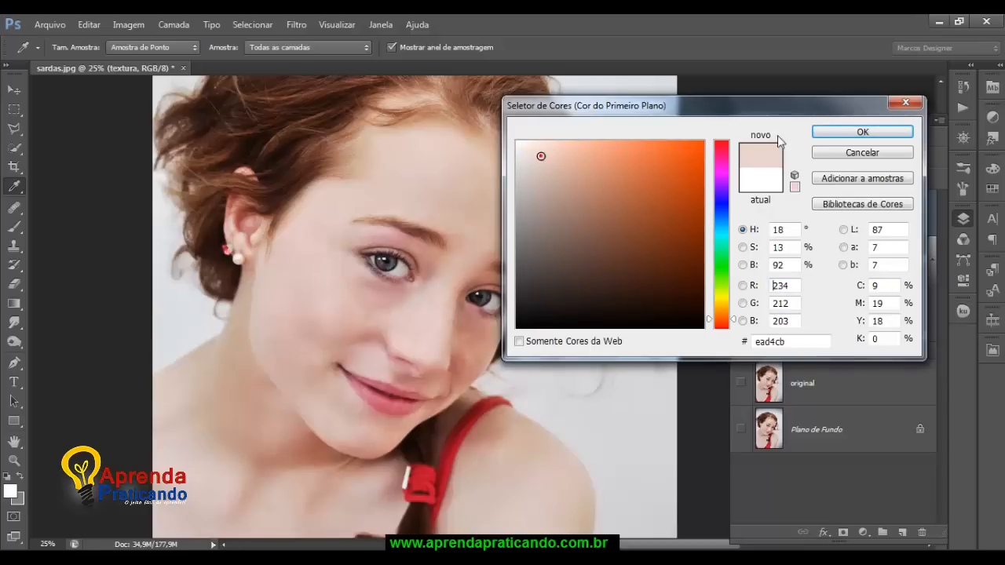
pyautogui.click(824, 133)
# Step: Set the Brush tool's opacity to 25% and its flow to 30%
pyautogui.press('b')
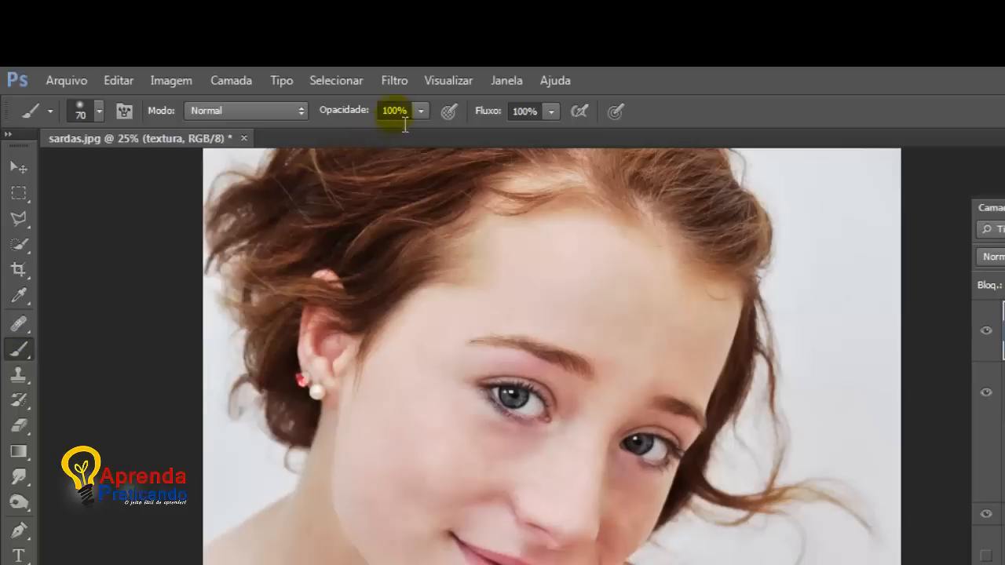
pyautogui.click(405, 114)
pyautogui.write('2')
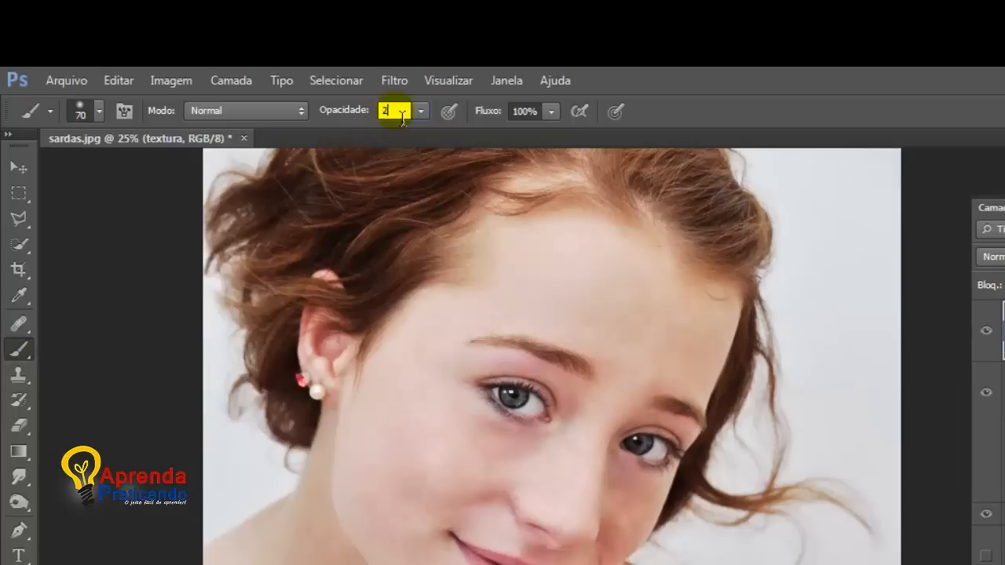
pyautogui.write('5')
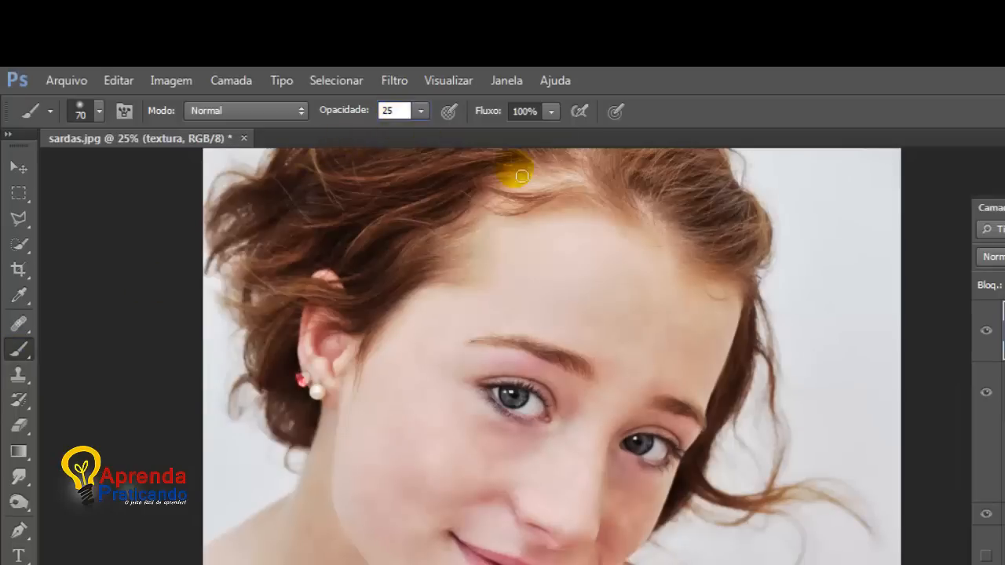
pyautogui.click(533, 112)
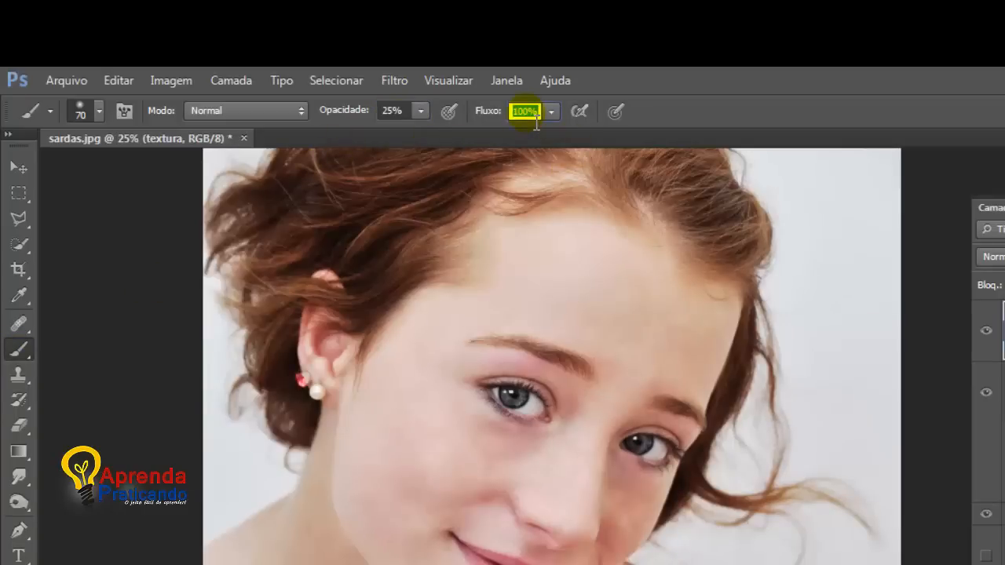
pyautogui.write('30')
pyautogui.press('Return')
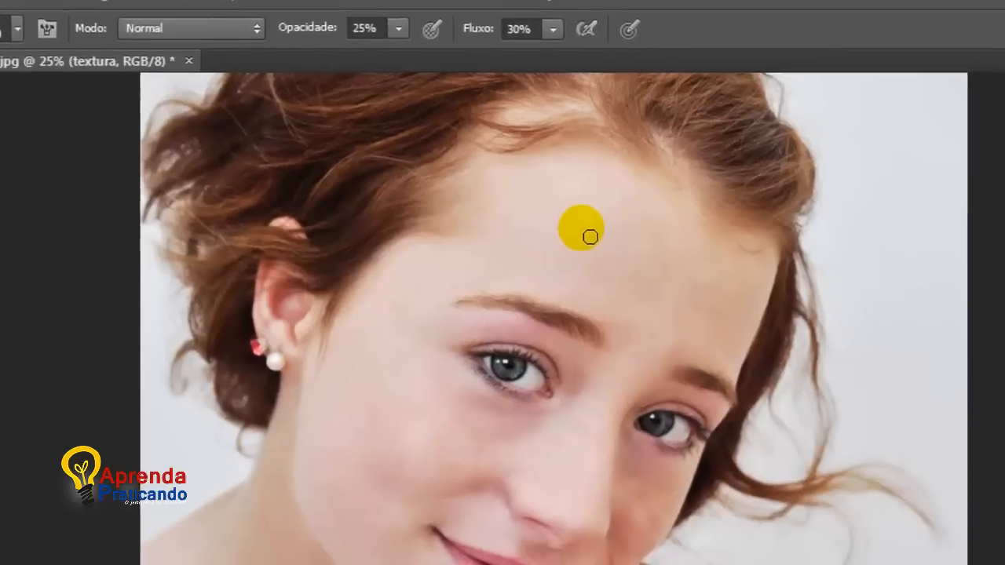
# Step: Paint sampled skin tones on the textura layer over the forehead, between the eyebrows and across the cheeks, enlarging the brush to 125 px
pyautogui.click(574, 241)
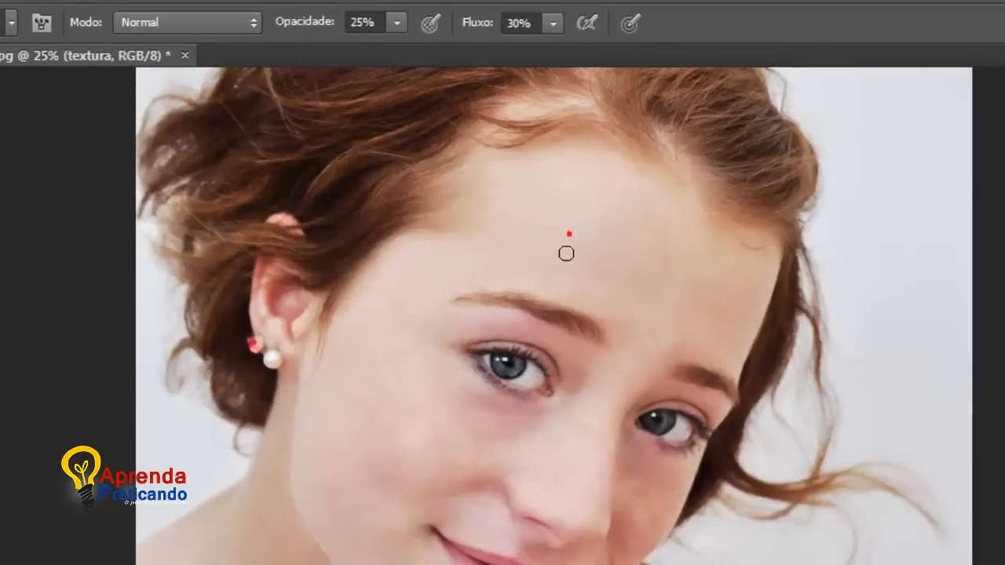
pyautogui.click(549, 249)
pyautogui.press(']')
pyautogui.moveTo(559, 217)
pyautogui.mouseDown()
pyautogui.moveTo(589, 257)
pyautogui.moveTo(629, 281)
pyautogui.moveTo(650, 328)
pyautogui.moveTo(615, 277)
pyautogui.moveTo(536, 289)
pyautogui.moveTo(613, 307)
pyautogui.mouseUp()
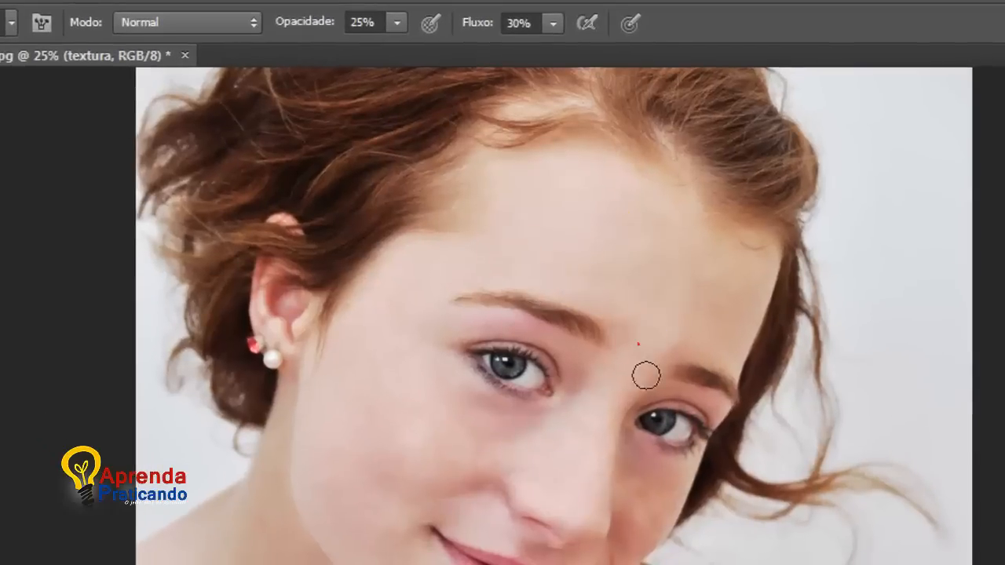
pyautogui.click(637, 344)
pyautogui.moveTo(725, 326)
pyautogui.mouseDown()
pyautogui.moveTo(712, 305)
pyautogui.moveTo(724, 328)
pyautogui.moveTo(725, 295)
pyautogui.moveTo(715, 331)
pyautogui.moveTo(728, 329)
pyautogui.moveTo(737, 277)
pyautogui.moveTo(768, 299)
pyautogui.mouseUp()
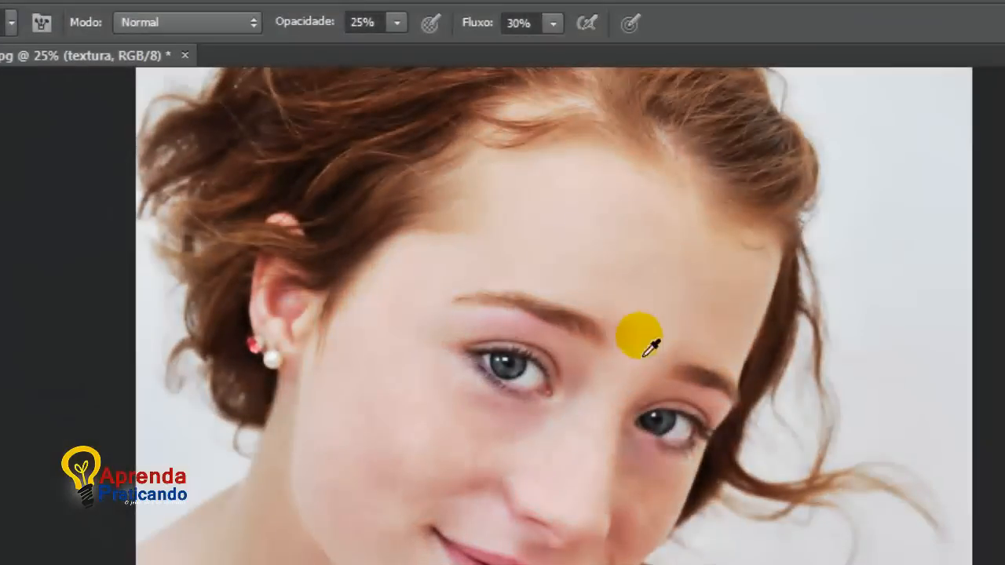
pyautogui.moveTo(651, 343)
pyautogui.mouseDown()
pyautogui.moveTo(693, 363)
pyautogui.moveTo(746, 277)
pyautogui.moveTo(530, 234)
pyautogui.moveTo(507, 272)
pyautogui.moveTo(385, 364)
pyautogui.mouseUp()
pyautogui.moveTo(326, 413)
pyautogui.mouseDown()
pyautogui.moveTo(384, 444)
pyautogui.moveTo(532, 438)
pyautogui.moveTo(468, 429)
pyautogui.moveTo(486, 403)
pyautogui.moveTo(516, 446)
pyautogui.moveTo(487, 484)
pyautogui.mouseUp()
pyautogui.click(472, 530)
pyautogui.moveTo(395, 548); pyautogui.dragTo(409, 563)
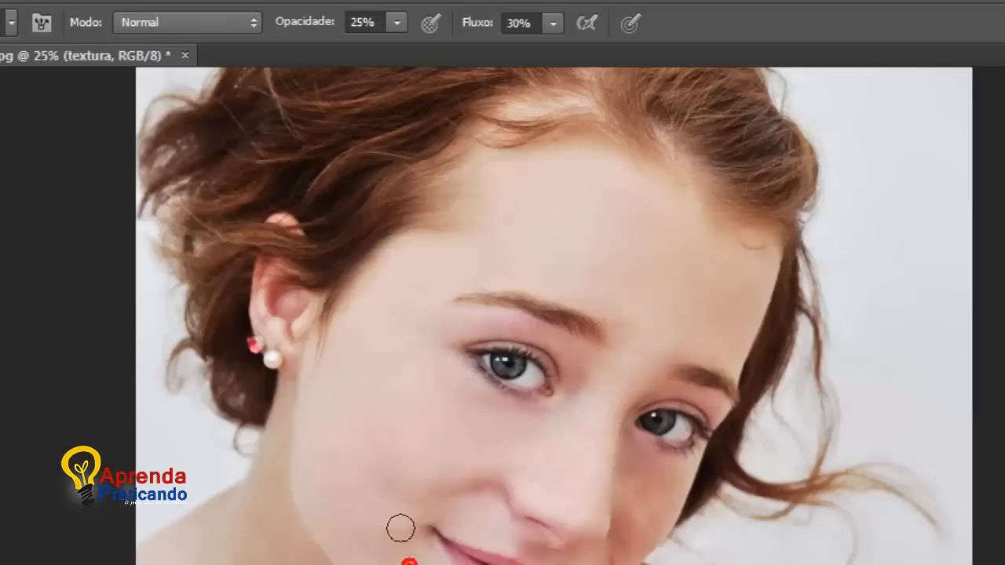
pyautogui.moveTo(401, 528)
pyautogui.mouseDown()
pyautogui.moveTo(453, 564)
pyautogui.moveTo(487, 564)
pyautogui.mouseUp()
pyautogui.moveTo(588, 437)
pyautogui.mouseDown()
pyautogui.moveTo(535, 463)
pyautogui.moveTo(641, 500)
pyautogui.mouseUp()
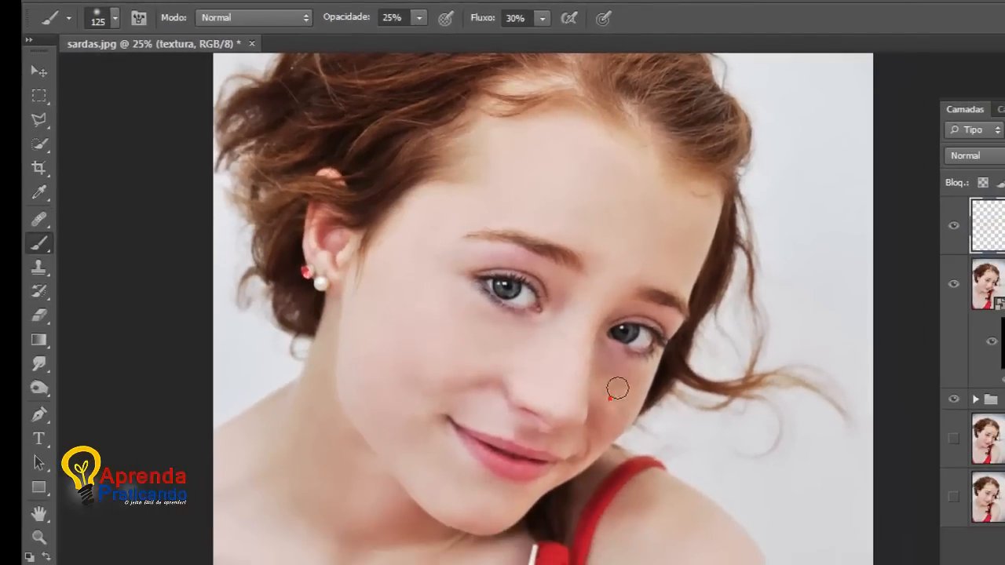
# Step: Reduce the brush to 80 px and even out the skin tone under the eyes, around the nose and mouth, and on the forehead
pyautogui.moveTo(623, 423); pyautogui.dragTo(636, 404)
pyautogui.press('[')
pyautogui.press('[')
pyautogui.click(609, 401)
pyautogui.press('[')
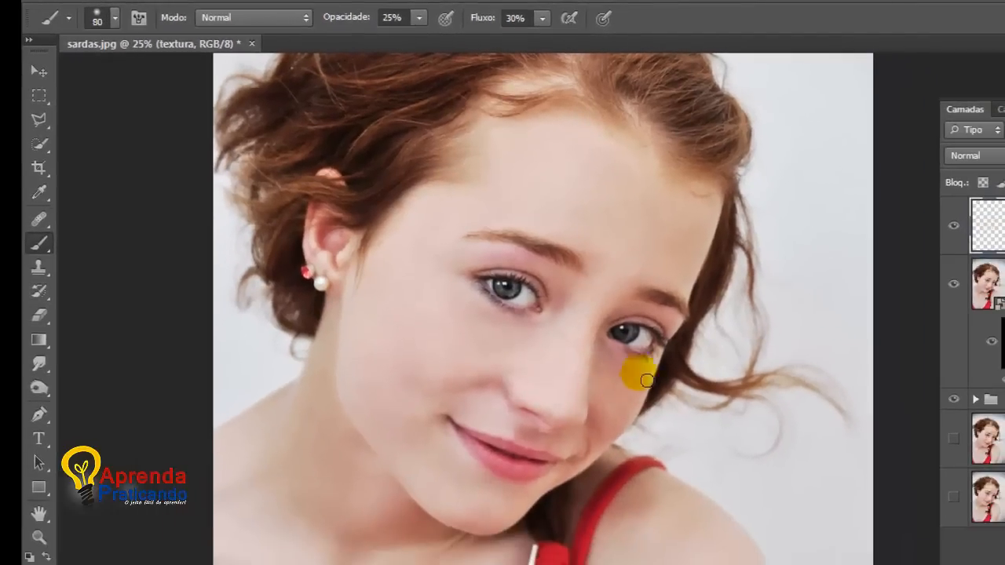
pyautogui.click(533, 400)
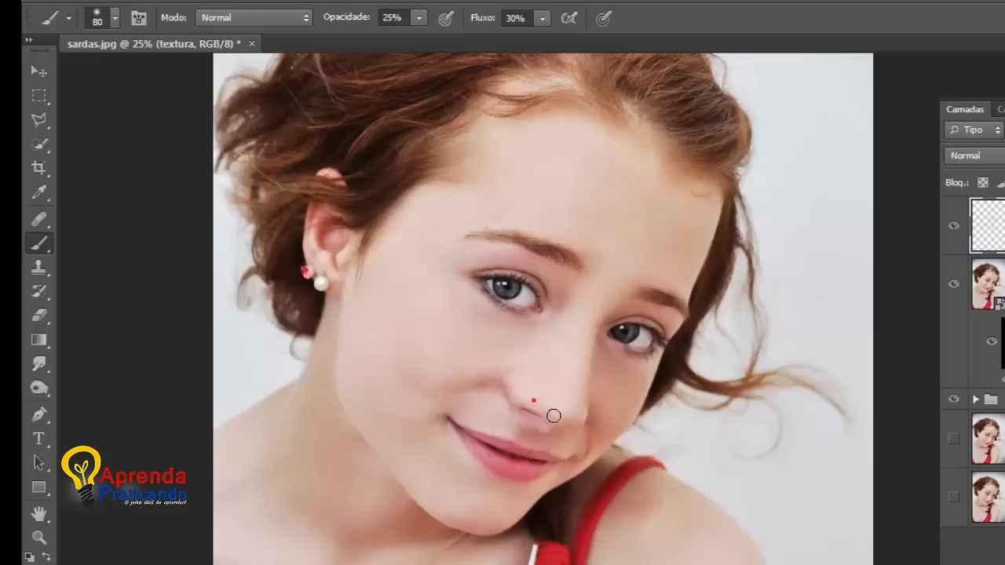
pyautogui.moveTo(522, 389)
pyautogui.mouseDown()
pyautogui.moveTo(579, 392)
pyautogui.moveTo(585, 413)
pyautogui.mouseUp()
pyautogui.moveTo(603, 317); pyautogui.dragTo(459, 304)
pyautogui.click(632, 318)
pyautogui.click(482, 469)
pyautogui.click(456, 385)
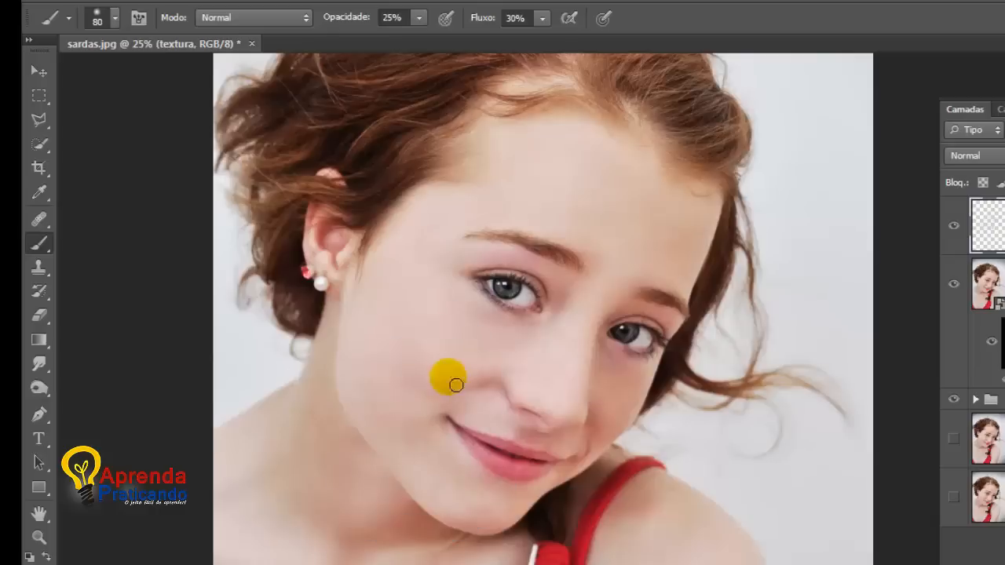
pyautogui.moveTo(580, 415)
pyautogui.mouseDown()
pyautogui.moveTo(579, 346)
pyautogui.moveTo(620, 291)
pyautogui.mouseUp()
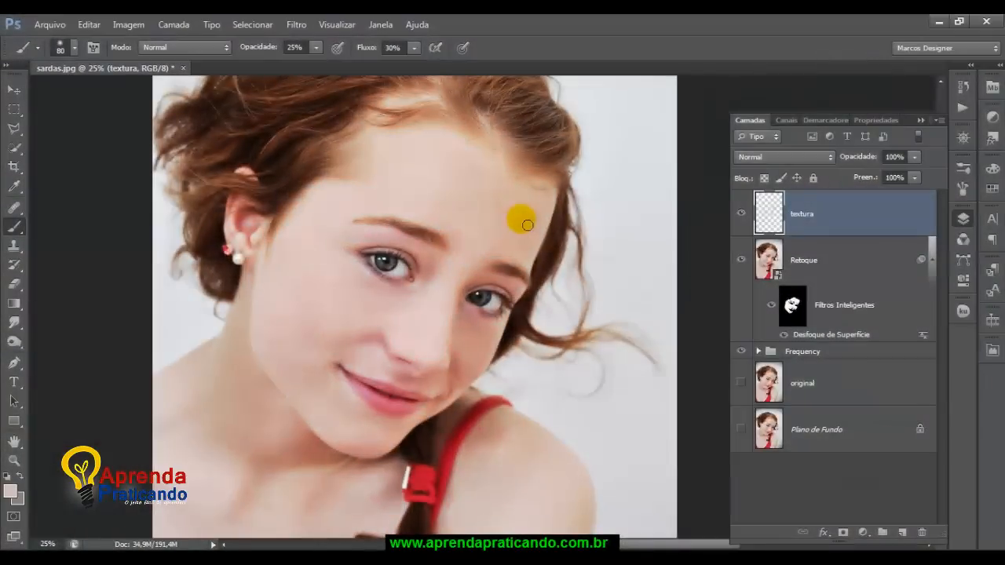
pyautogui.moveTo(527, 225)
pyautogui.mouseDown()
pyautogui.moveTo(493, 197)
pyautogui.moveTo(476, 260)
pyautogui.moveTo(436, 329)
pyautogui.moveTo(345, 389)
pyautogui.moveTo(321, 389)
pyautogui.moveTo(334, 350)
pyautogui.moveTo(333, 409)
pyautogui.moveTo(504, 406)
pyautogui.mouseUp()
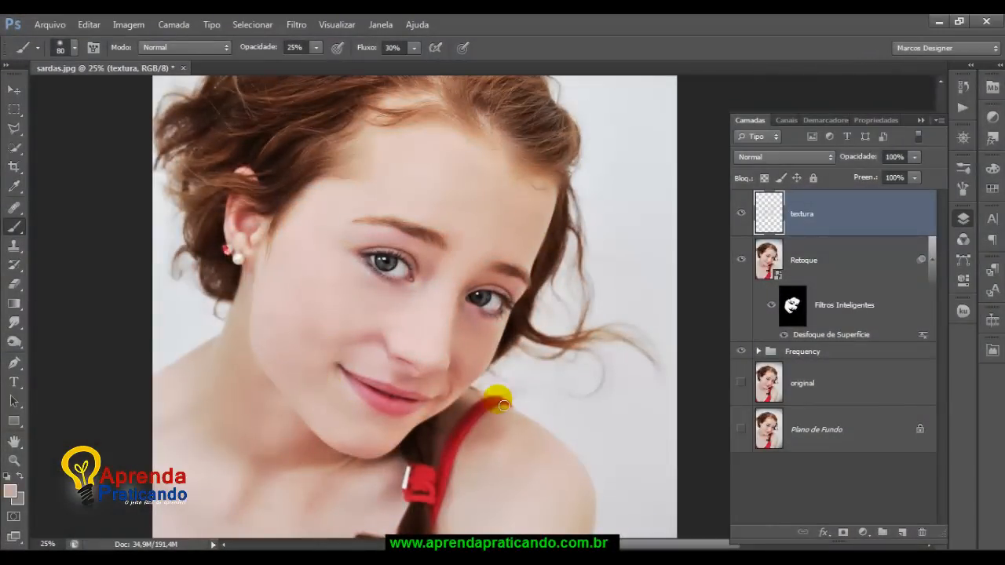
# Step: Convert the textura layer to a smart object and apply a Gaussian Blur with a radius of 2.5 pixels
pyautogui.rightClick(818, 217)
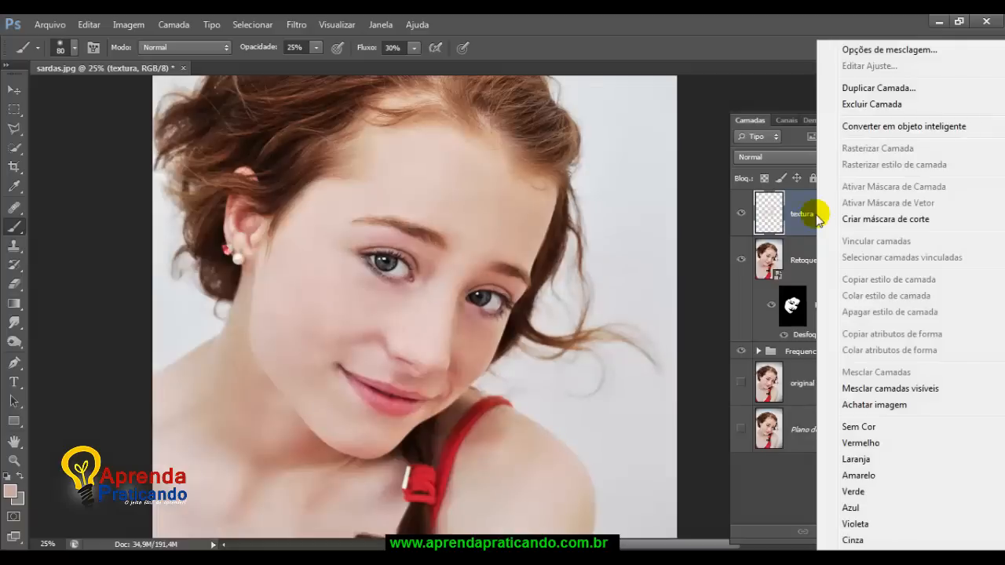
pyautogui.click(882, 129)
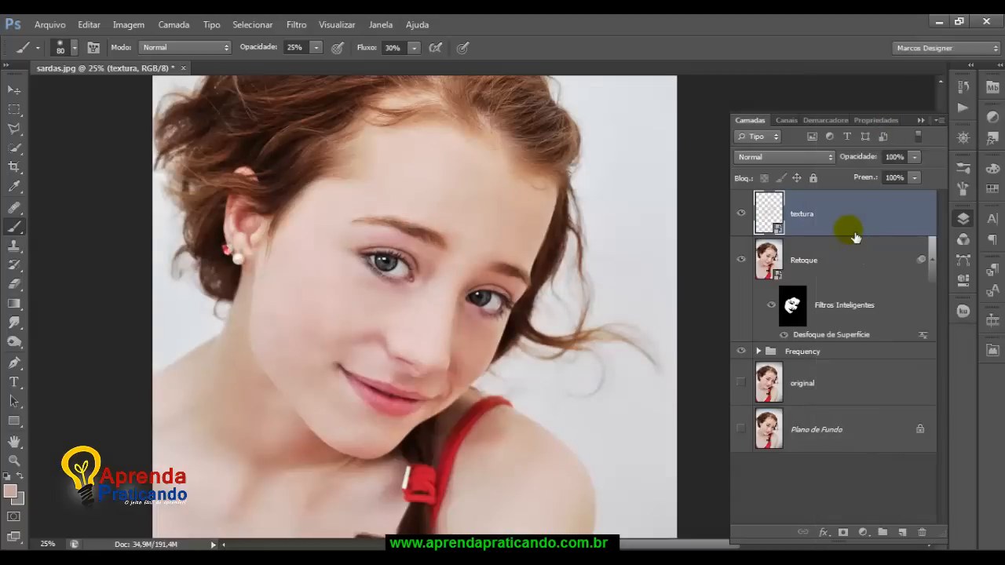
pyautogui.click(301, 32)
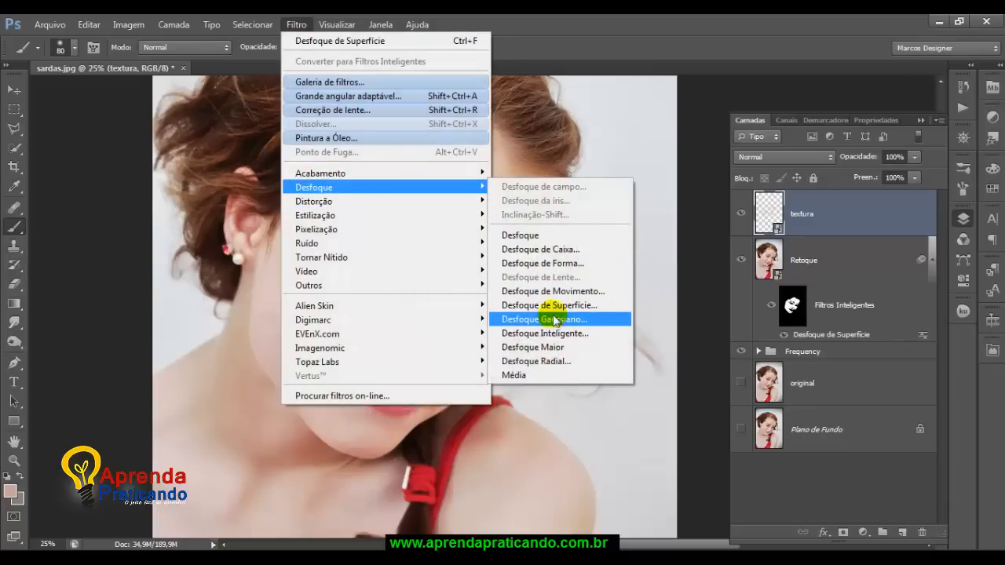
pyautogui.click(554, 327)
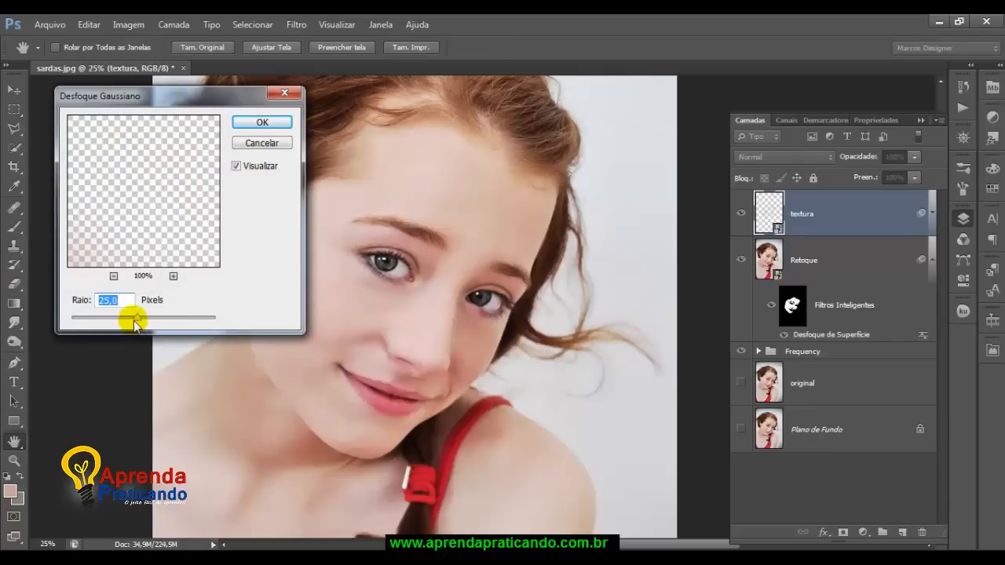
pyautogui.moveTo(135, 317); pyautogui.dragTo(93, 318)
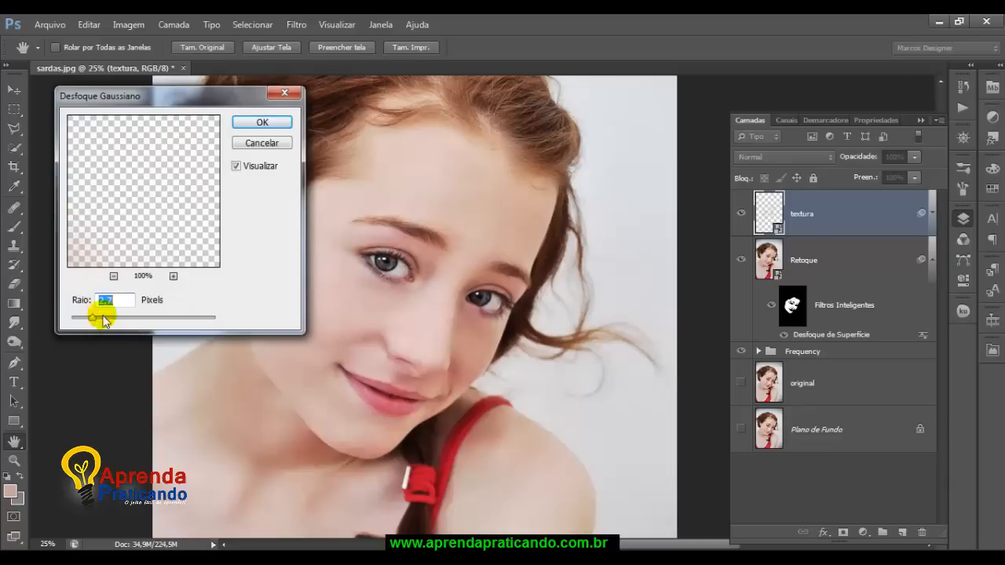
pyautogui.moveTo(180, 95); pyautogui.dragTo(211, 82)
pyautogui.click(116, 290)
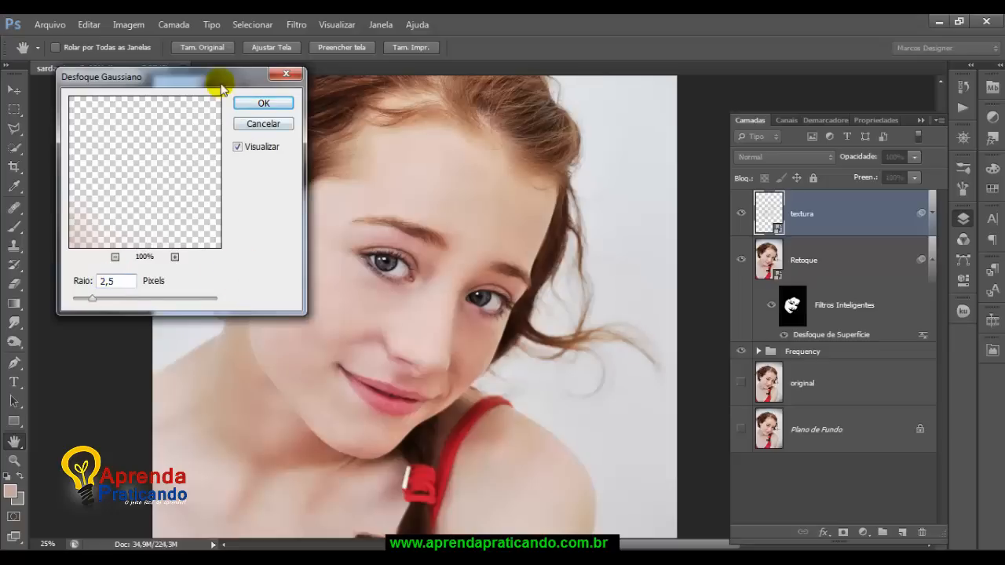
pyautogui.moveTo(217, 83); pyautogui.dragTo(191, 89)
pyautogui.click(232, 110)
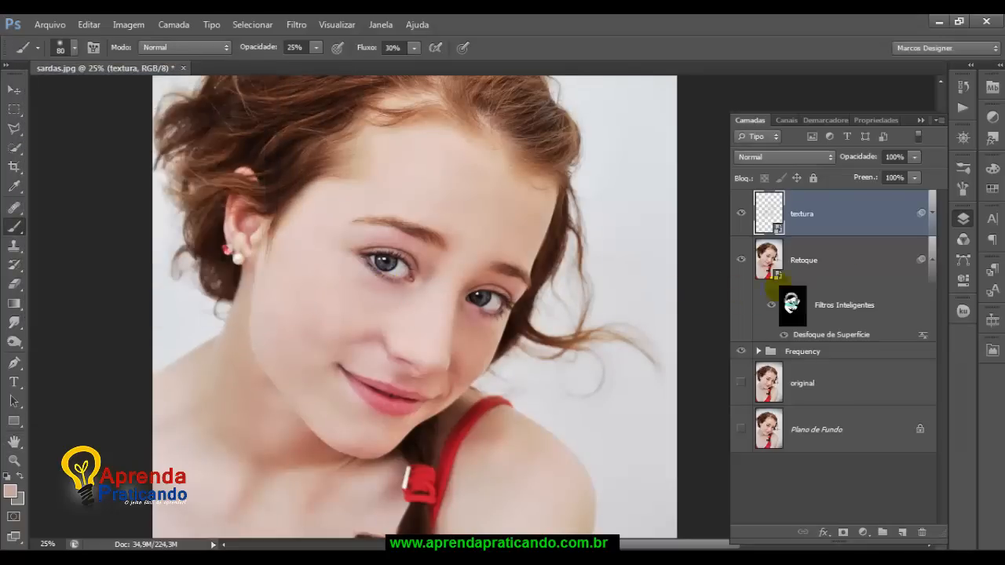
# Step: Set the textura layer's fill to 80%
pyautogui.click(923, 205)
pyautogui.click(914, 178)
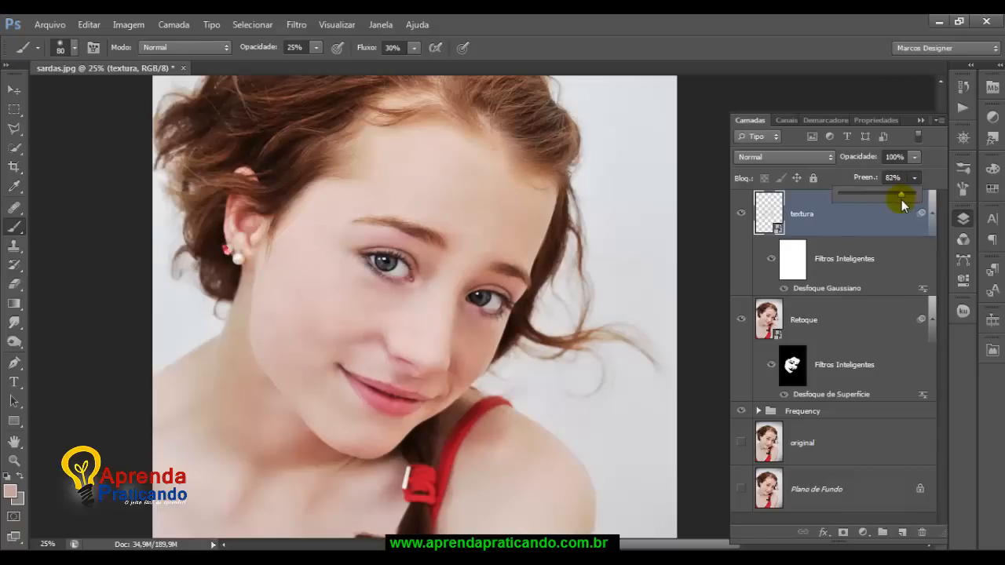
pyautogui.click(895, 179)
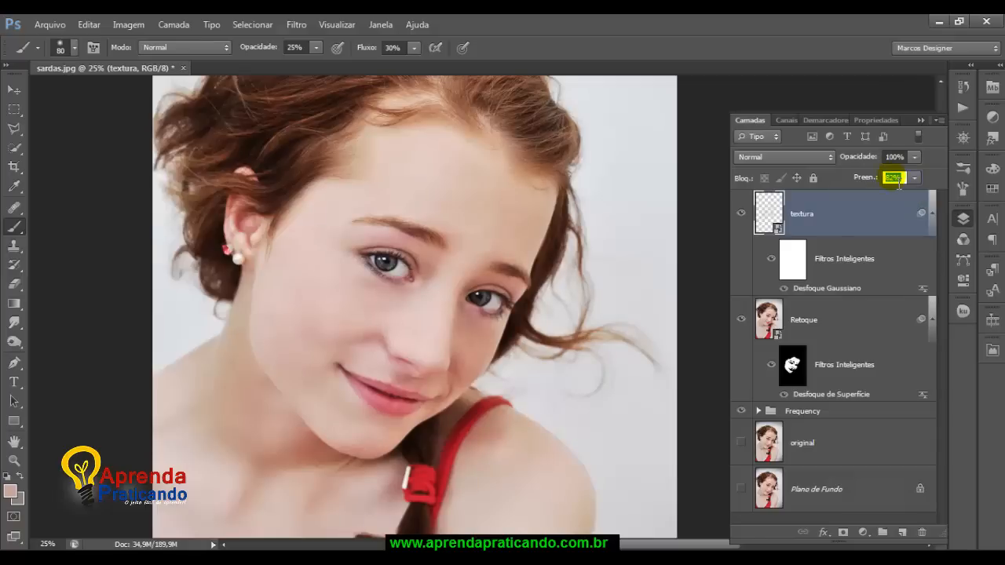
pyautogui.write('80')
pyautogui.press('Return')
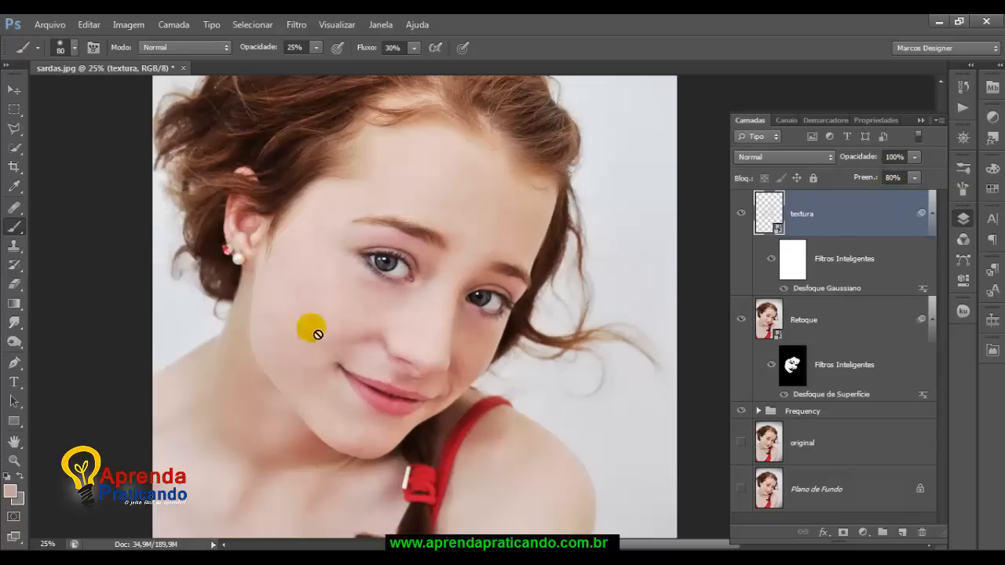
# Step: Set the Retoque layer's fill to 90%
pyautogui.click(14, 89)
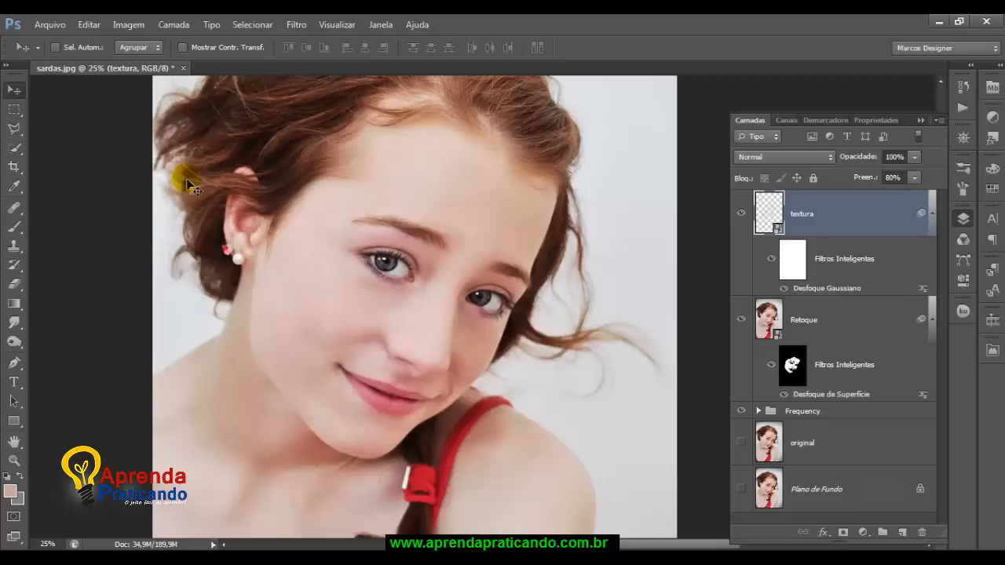
pyautogui.hotkey('ctrl', '-')
pyautogui.hotkey('ctrl', '+')
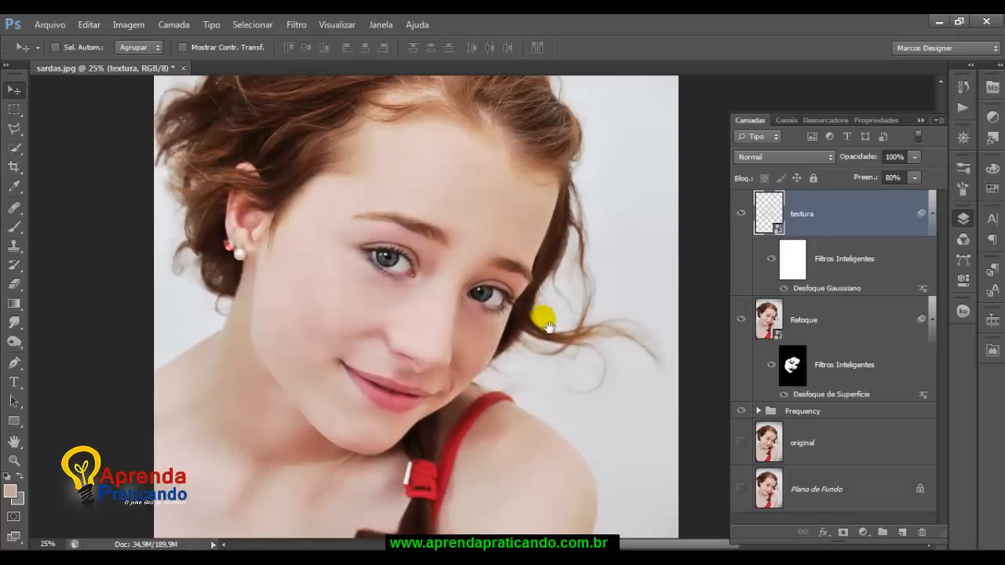
pyautogui.moveTo(547, 325); pyautogui.dragTo(521, 260)
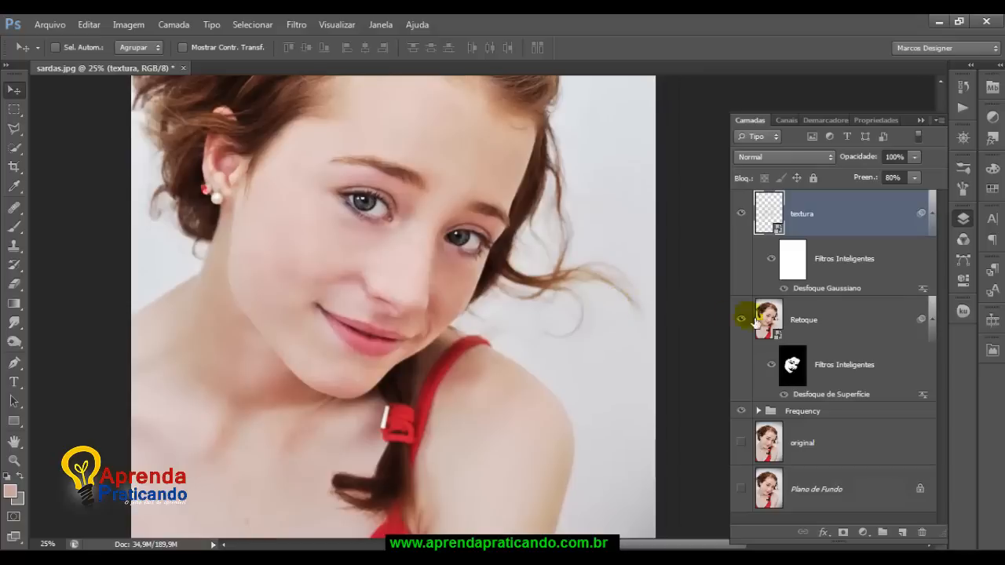
pyautogui.click(807, 322)
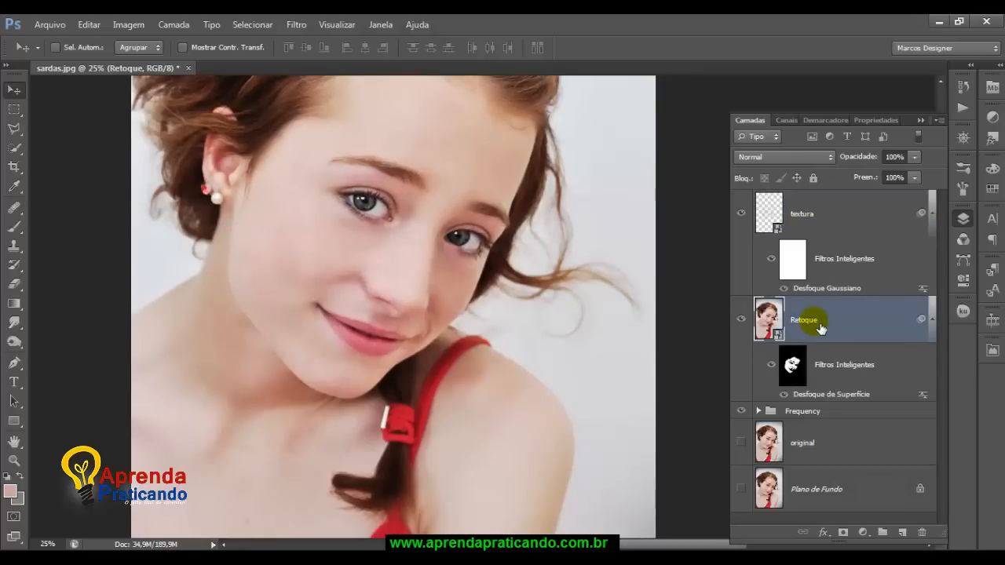
pyautogui.click(896, 178)
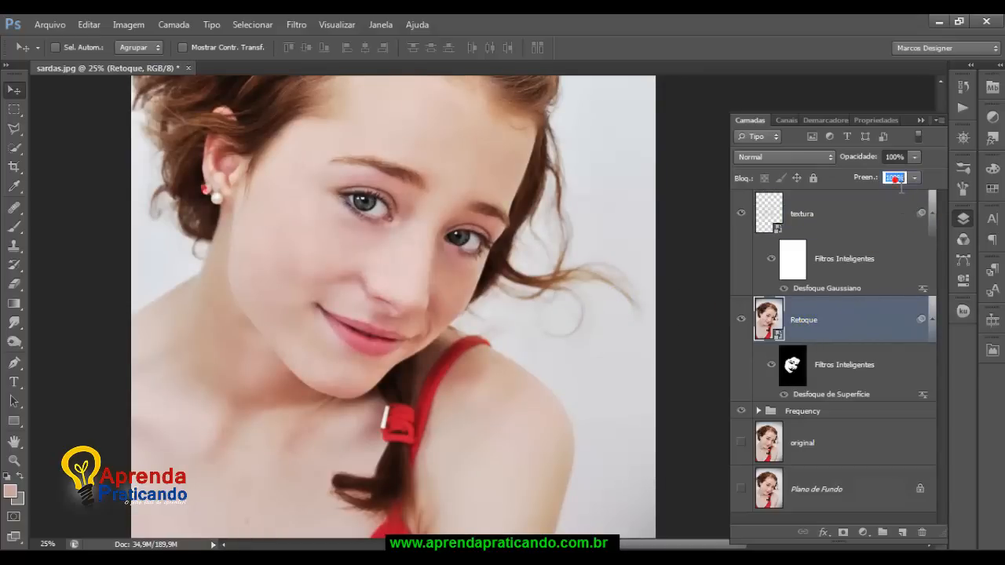
pyautogui.write('90')
pyautogui.press('Return')
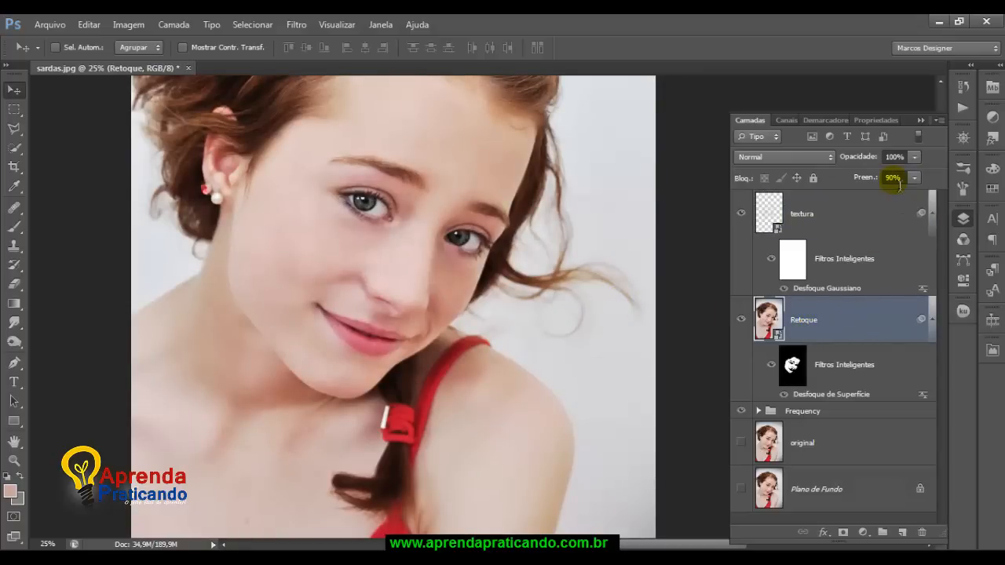
pyautogui.moveTo(565, 254); pyautogui.dragTo(565, 340)
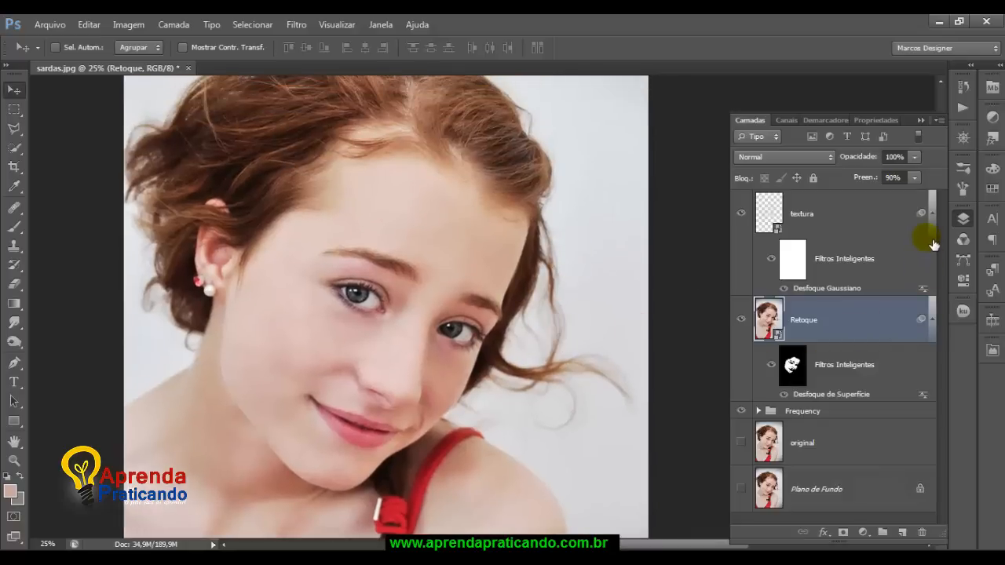
# Step: Group the textura and Retoque layers and name the group Retoque
pyautogui.click(821, 214)
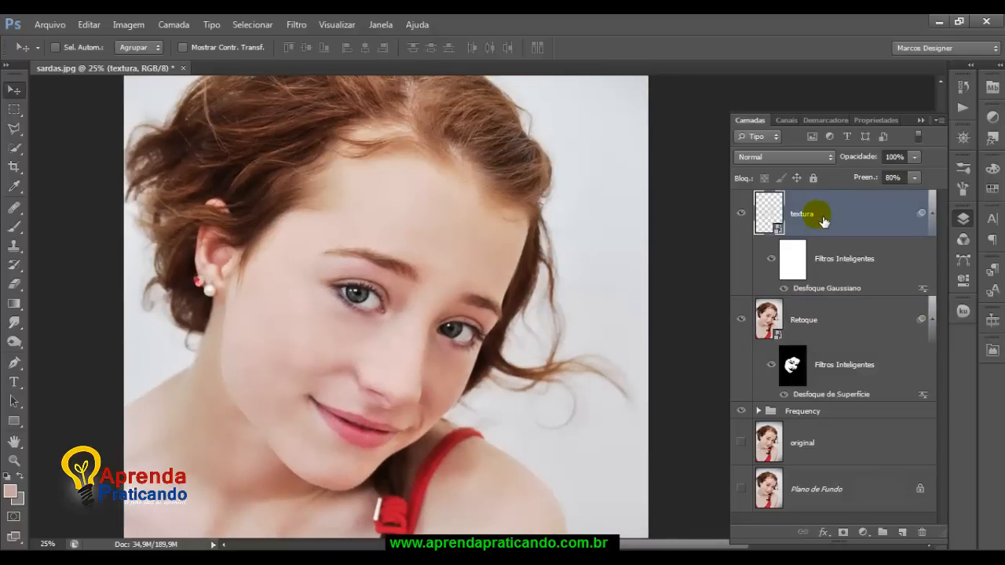
pyautogui.keyDown('ctrl'); pyautogui.click(822, 330); pyautogui.keyUp('ctrl')
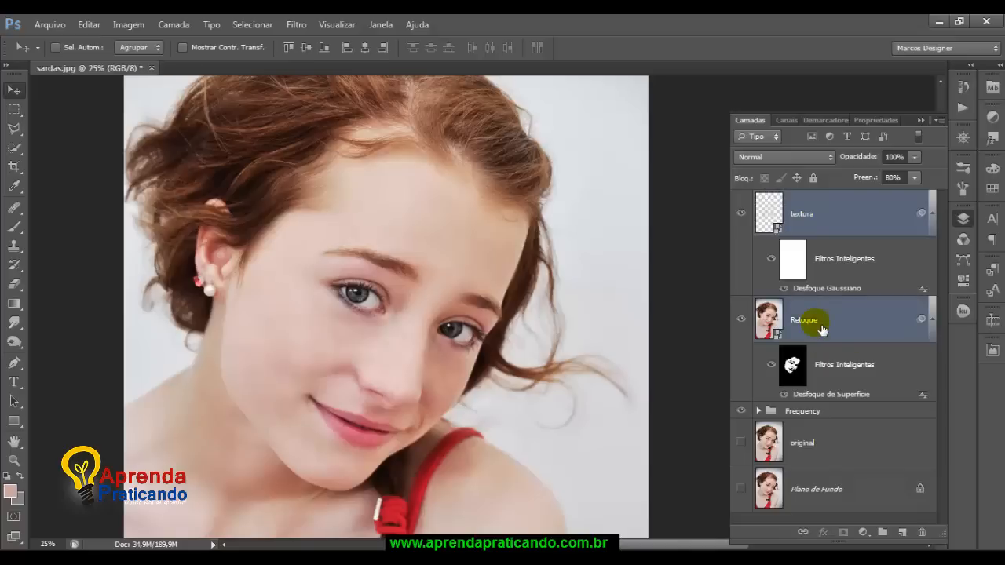
pyautogui.moveTo(821, 330); pyautogui.dragTo(883, 531)
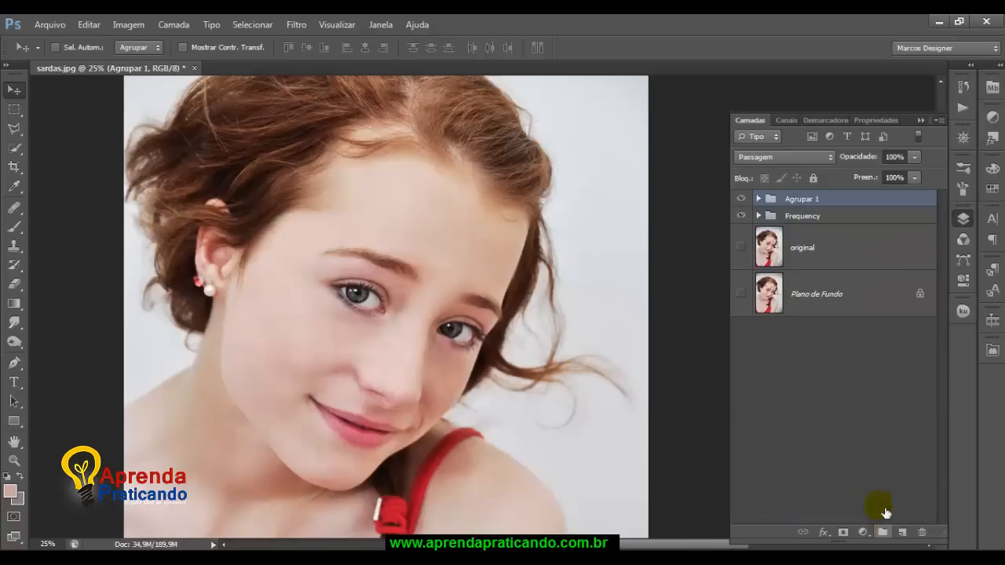
pyautogui.doubleClick(802, 201)
pyautogui.write('R')
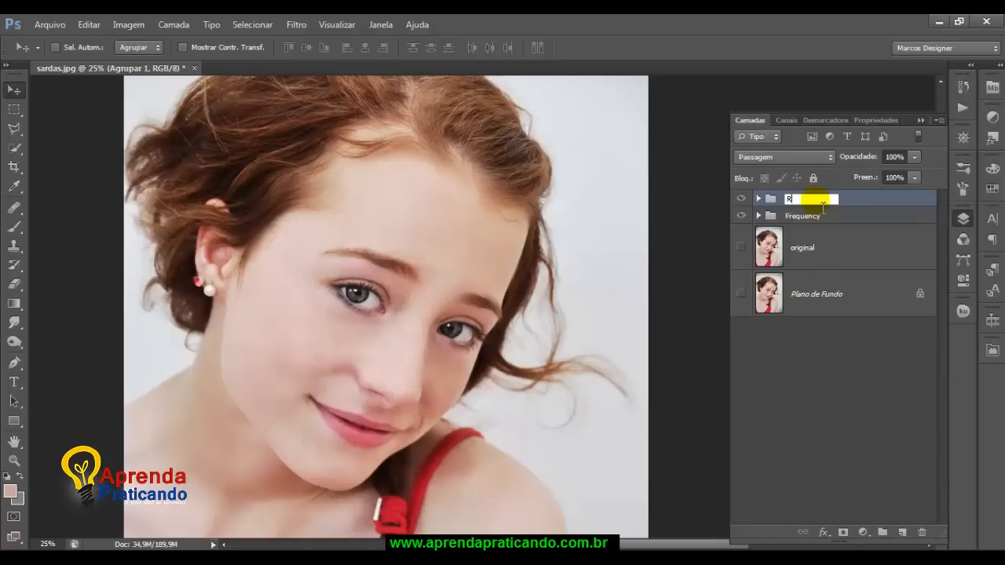
pyautogui.write('etoque')
pyautogui.press('Return')
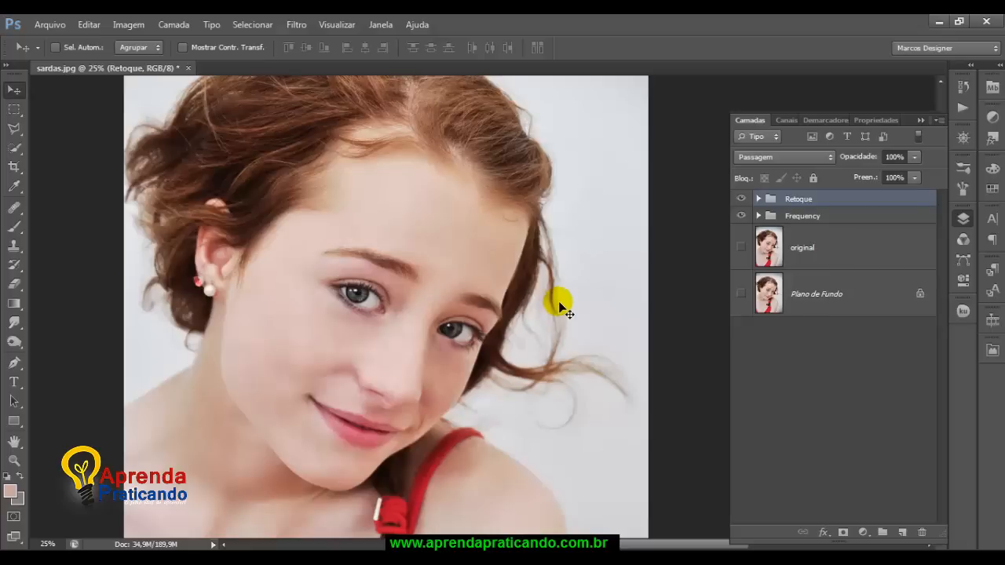
# Step: Add a new layer named Final above the Retoque group and stamp all visible layers into it
pyautogui.hotkey('ctrl', '-')
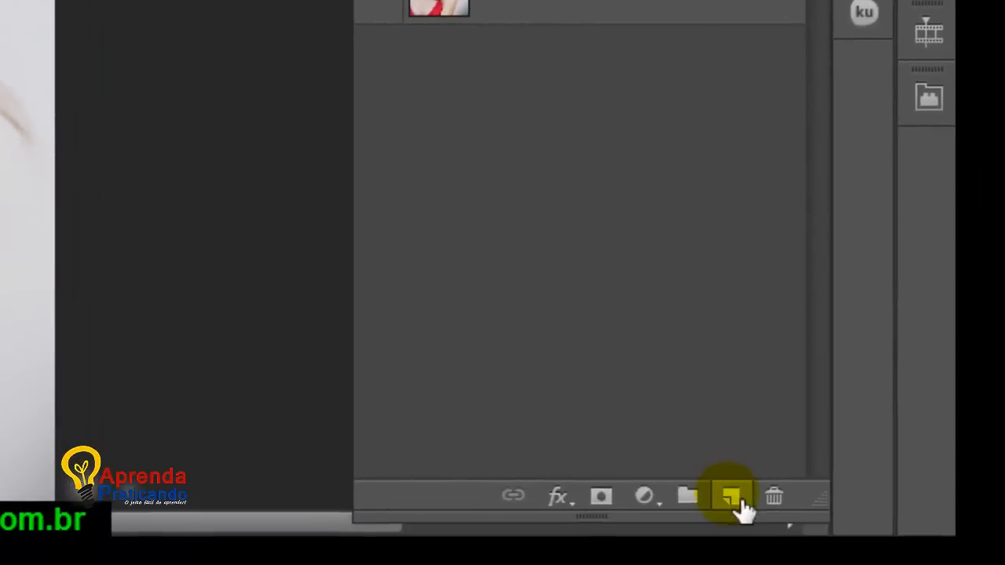
pyautogui.click(734, 498)
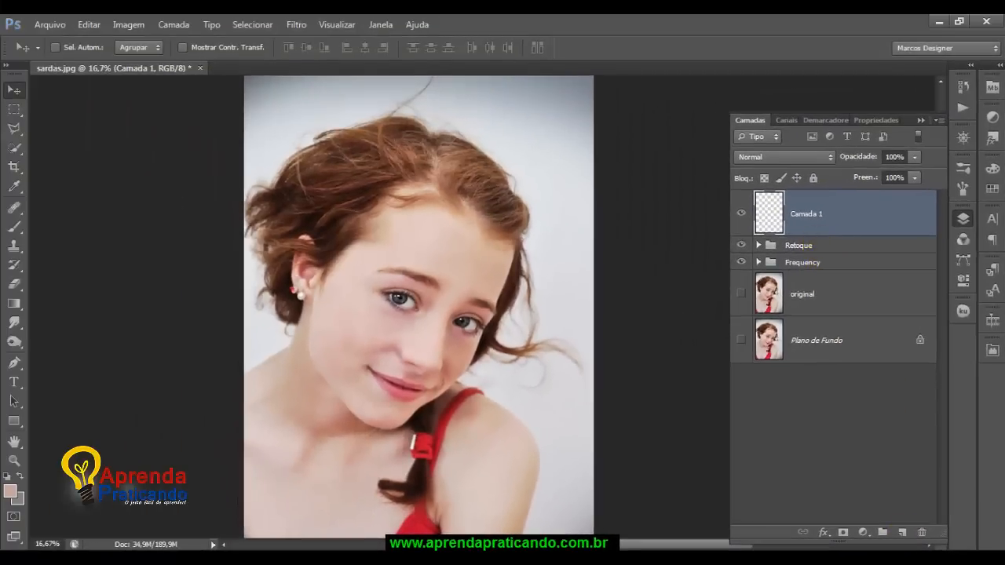
pyautogui.doubleClick(806, 214)
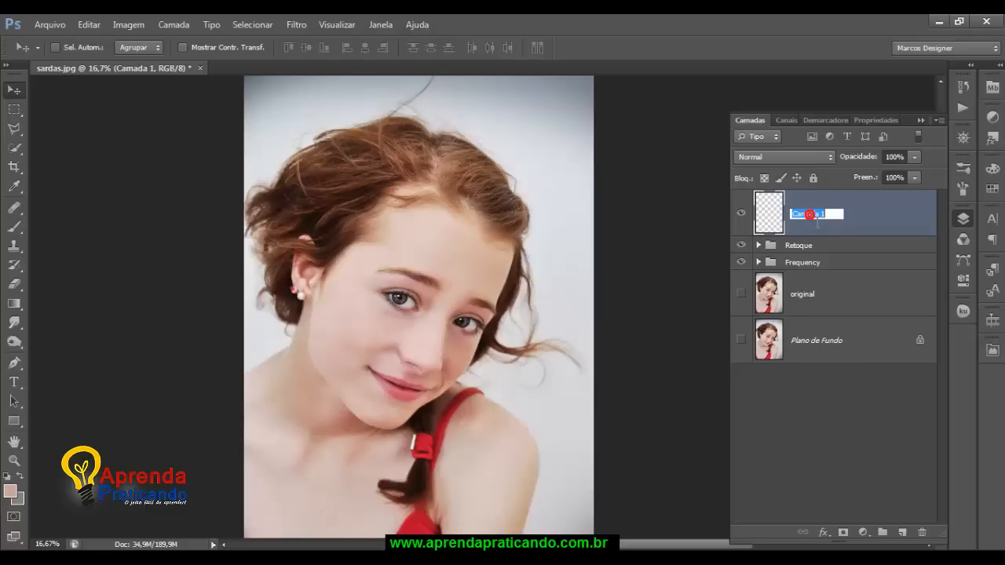
pyautogui.write('Fi')
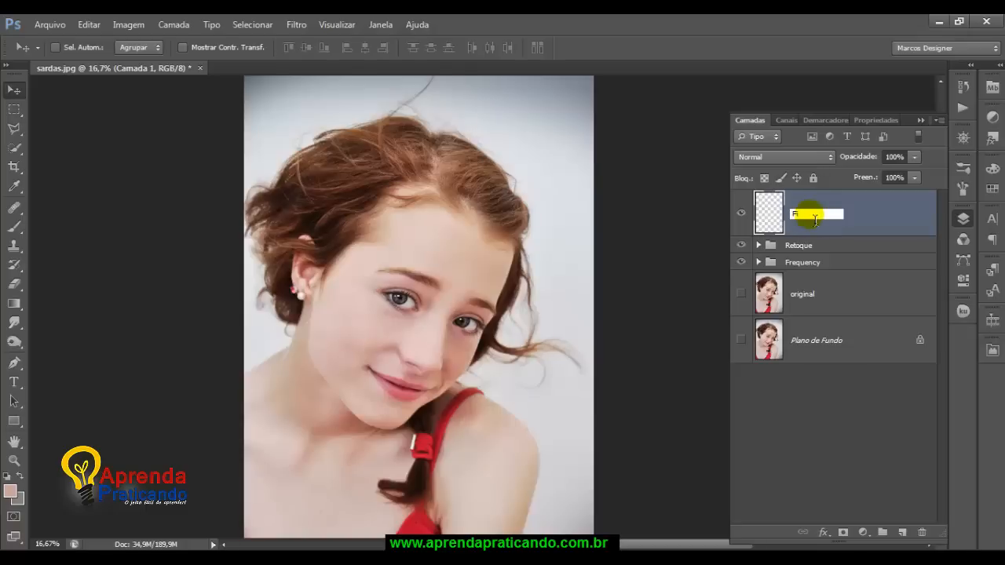
pyautogui.write('anal')
pyautogui.press('Return')
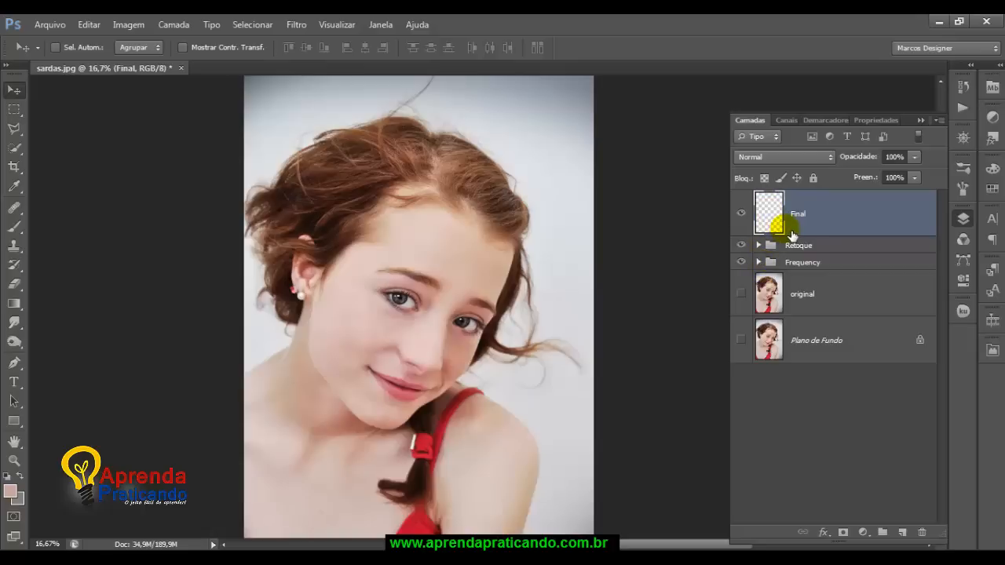
pyautogui.hotkey('ctrl', 'shift', 'alt', 'e')
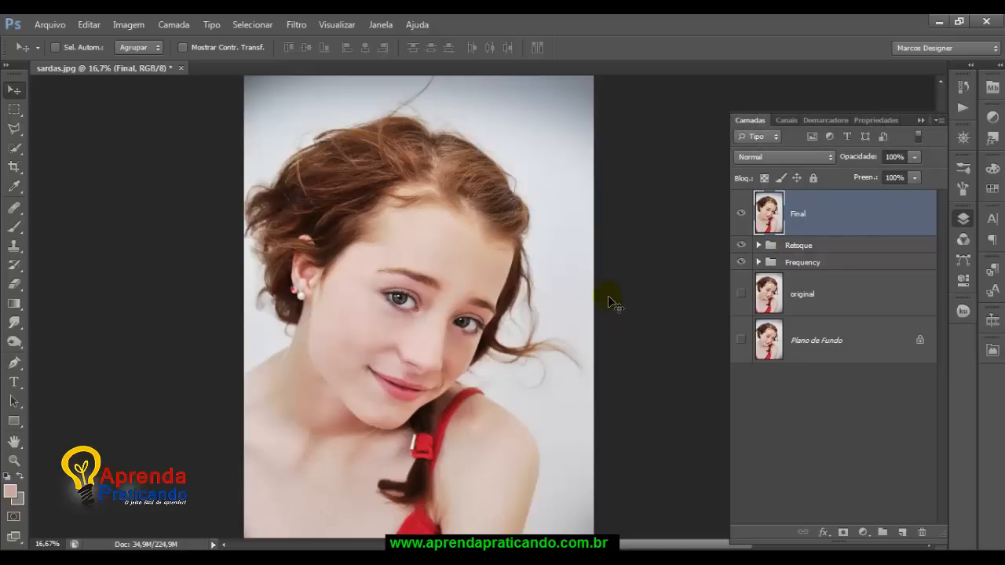
# Step: Zoom in on the eyes to 100% and choose the Dodge tool with a soft 31 px brush at 0% hardness
pyautogui.hotkey('ctrl', '+')
pyautogui.hotkey('ctrl', '+')
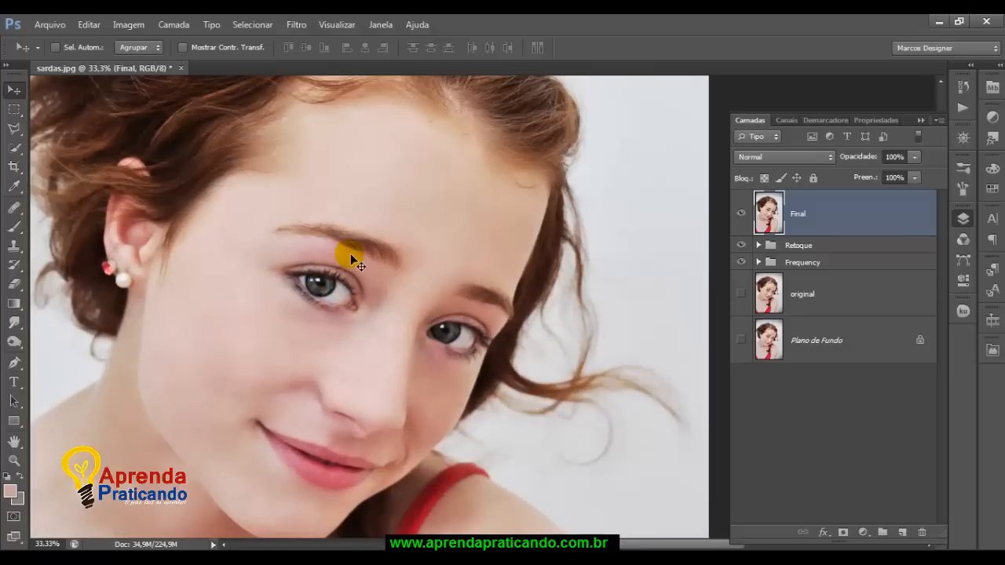
pyautogui.hotkey('ctrl', '+')
pyautogui.hotkey('ctrl', '+')
pyautogui.moveTo(309, 259); pyautogui.dragTo(450, 230)
pyautogui.hotkey('ctrl', '+')
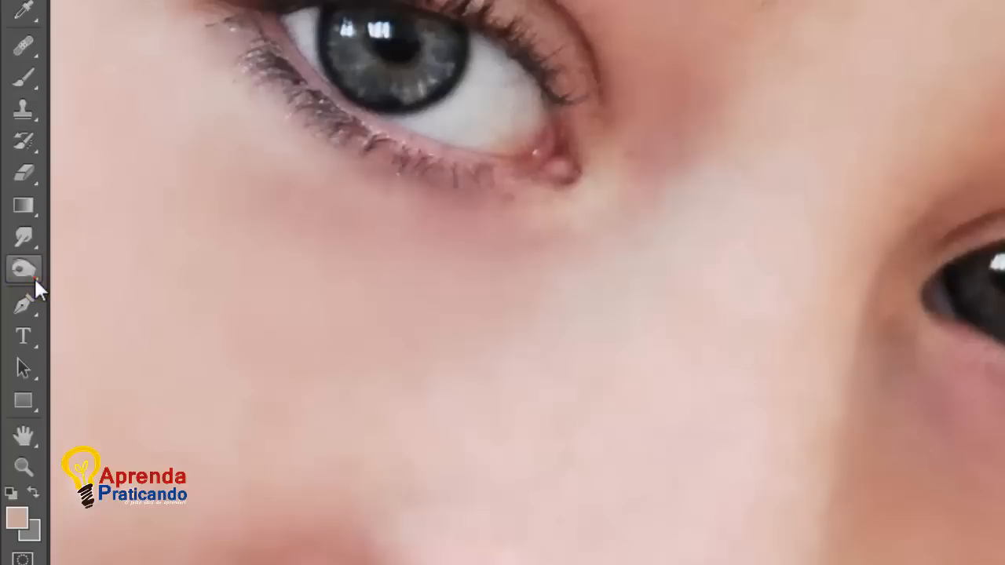
pyautogui.rightClick(34, 276)
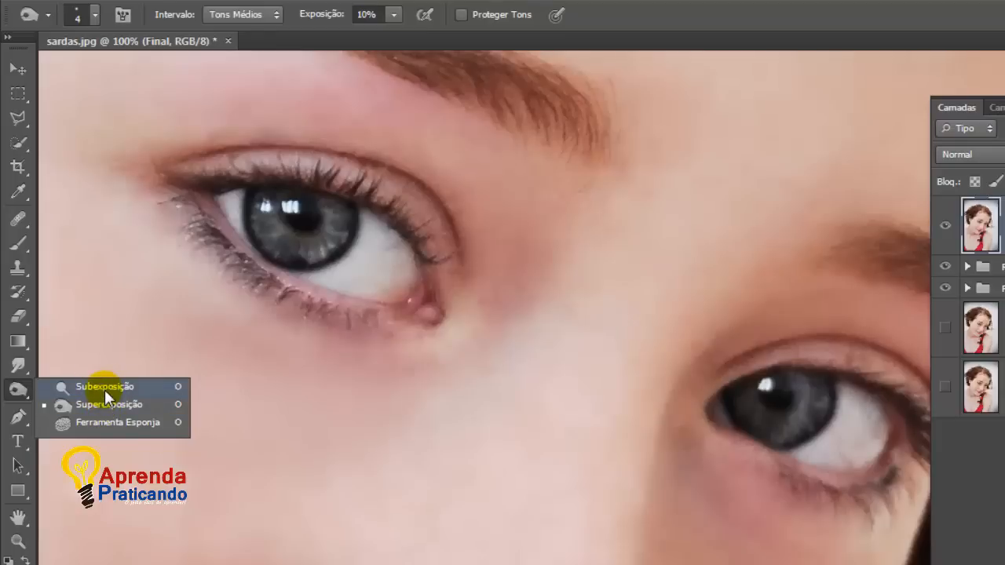
pyautogui.click(104, 388)
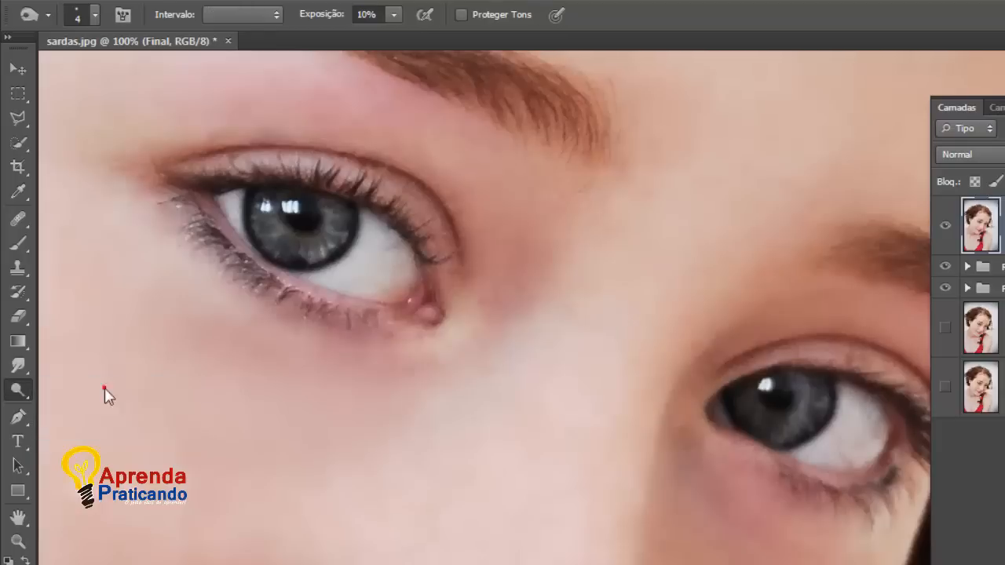
pyautogui.click(94, 14)
pyautogui.moveTo(113, 72); pyautogui.dragTo(55, 74)
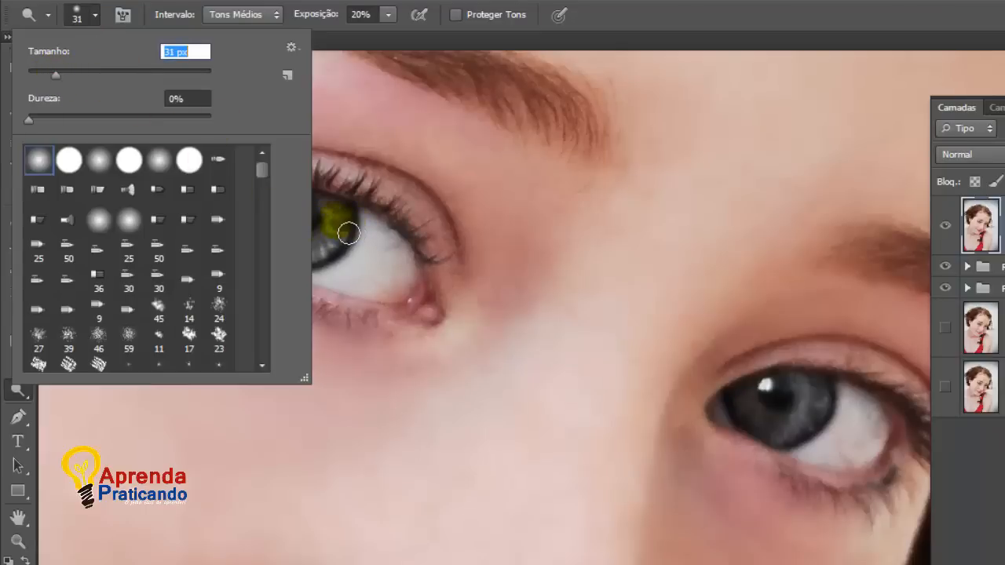
pyautogui.press('Return')
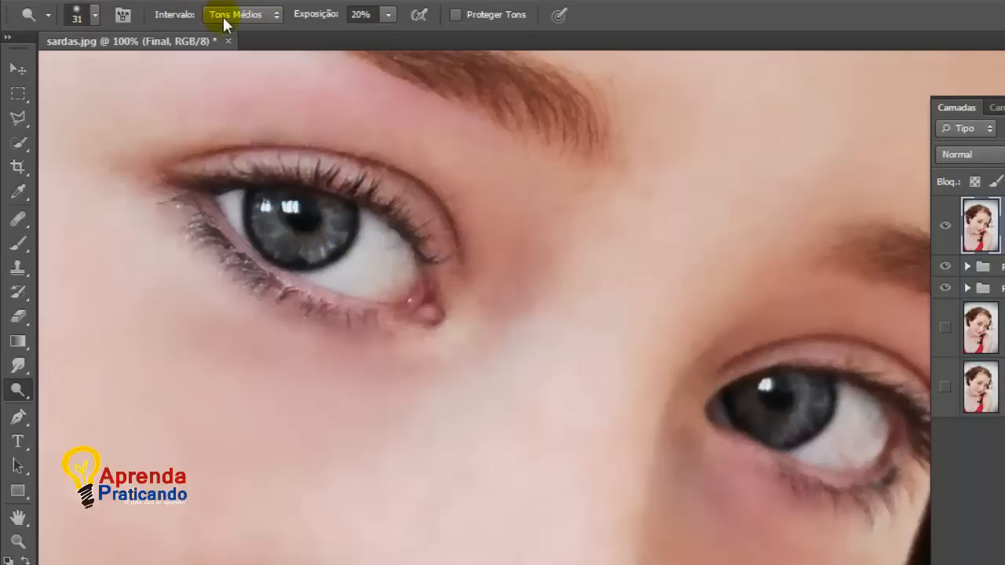
# Step: Set the Dodge tool's range to midtones (Tons Médios) and its exposure to 15%
pyautogui.click(275, 16)
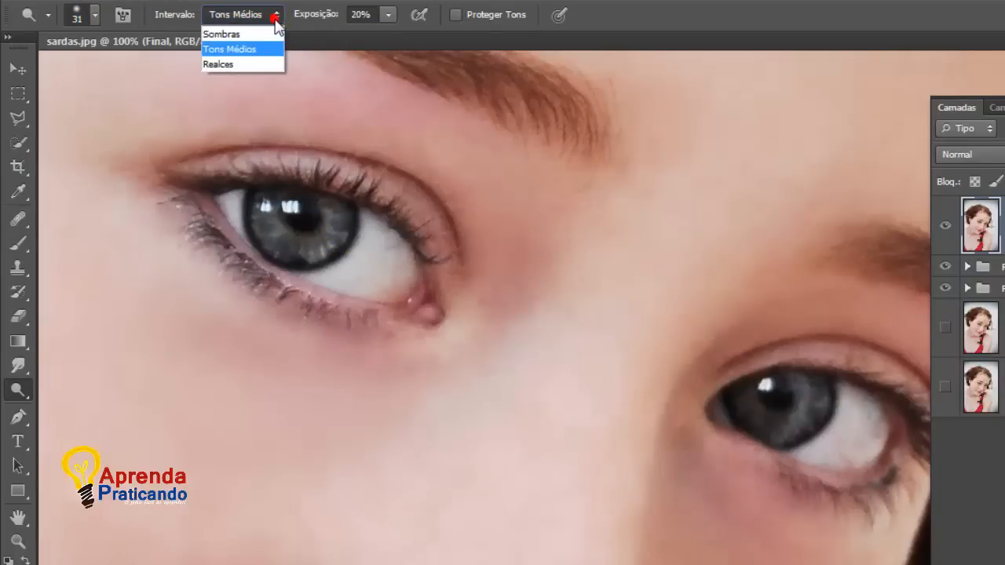
pyautogui.click(253, 50)
pyautogui.click(361, 15)
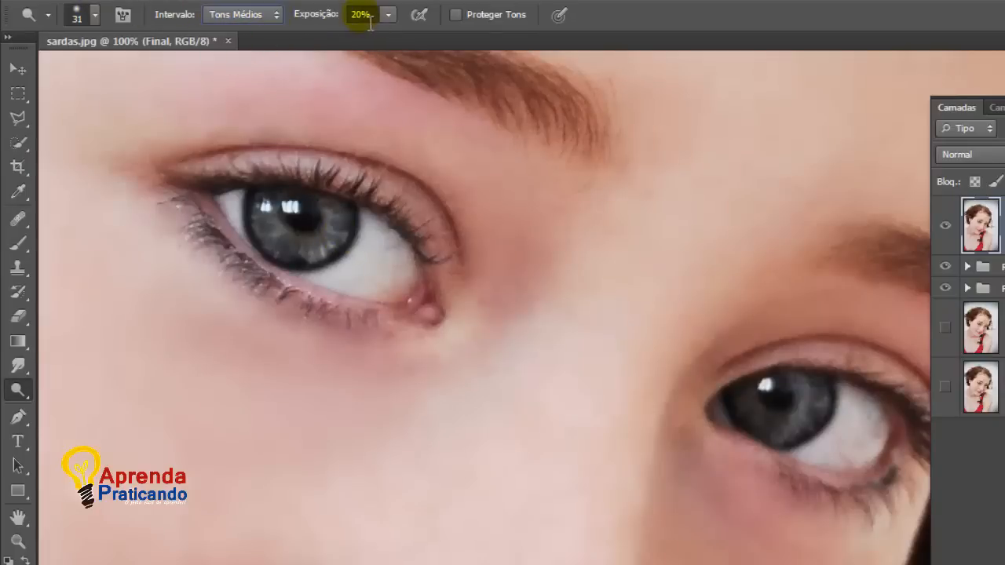
pyautogui.press('BackSpace')
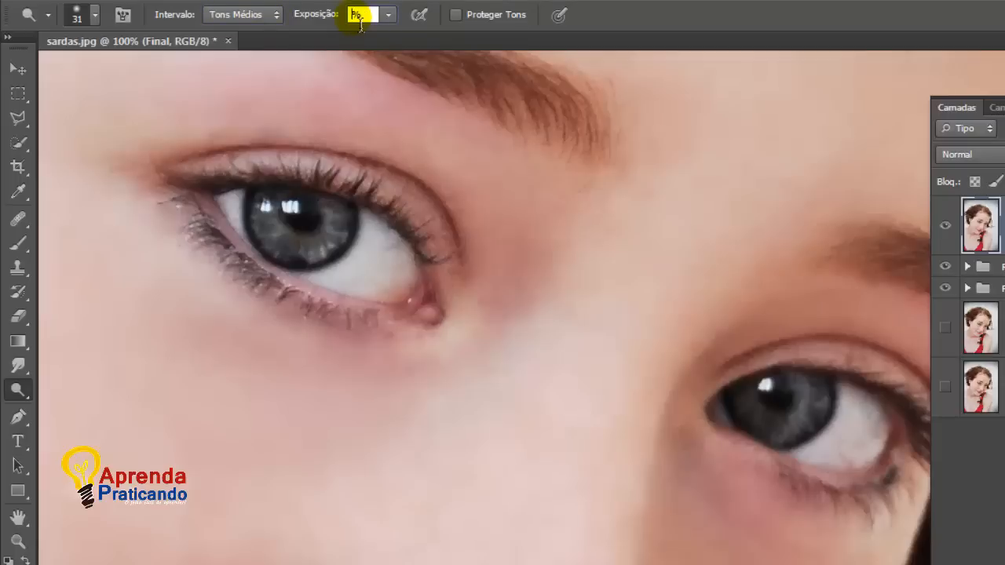
pyautogui.write('15')
pyautogui.press('Return')
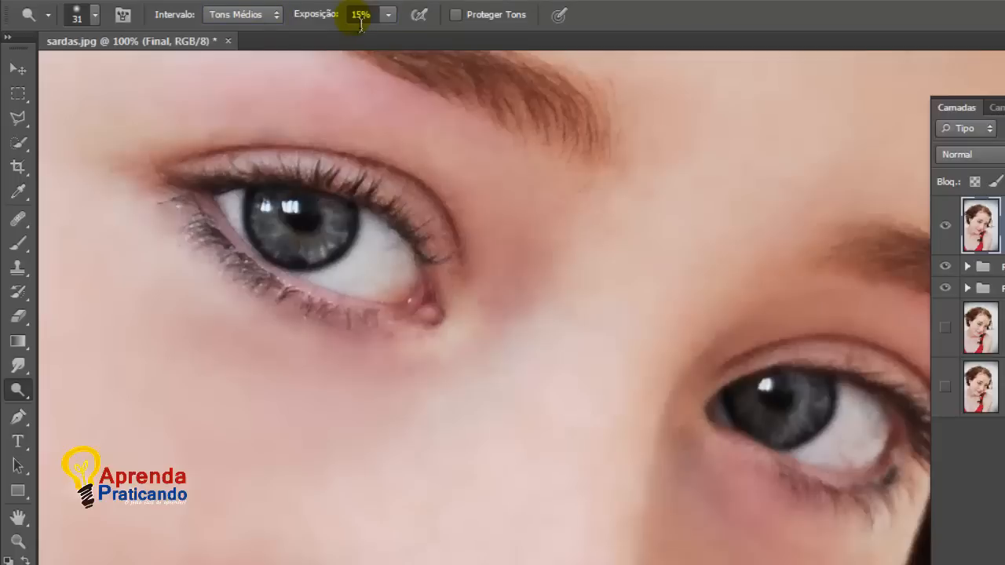
# Step: Lighten the irises of both eyes on the Final layer with the 31 px Dodge brush
pyautogui.moveTo(344, 233)
pyautogui.mouseDown()
pyautogui.moveTo(317, 245)
pyautogui.moveTo(275, 217)
pyautogui.moveTo(293, 251)
pyautogui.moveTo(275, 224)
pyautogui.moveTo(280, 242)
pyautogui.moveTo(305, 258)
pyautogui.moveTo(339, 245)
pyautogui.moveTo(346, 224)
pyautogui.moveTo(323, 258)
pyautogui.moveTo(277, 209)
pyautogui.moveTo(289, 247)
pyautogui.moveTo(322, 252)
pyautogui.moveTo(353, 233)
pyautogui.moveTo(600, 366)
pyautogui.moveTo(667, 398)
pyautogui.moveTo(675, 390)
pyautogui.moveTo(523, 310)
pyautogui.mouseUp()
pyautogui.press('space')
pyautogui.moveTo(593, 304)
pyautogui.mouseDown()
pyautogui.moveTo(613, 346)
pyautogui.moveTo(651, 347)
pyautogui.moveTo(602, 353)
pyautogui.mouseUp()
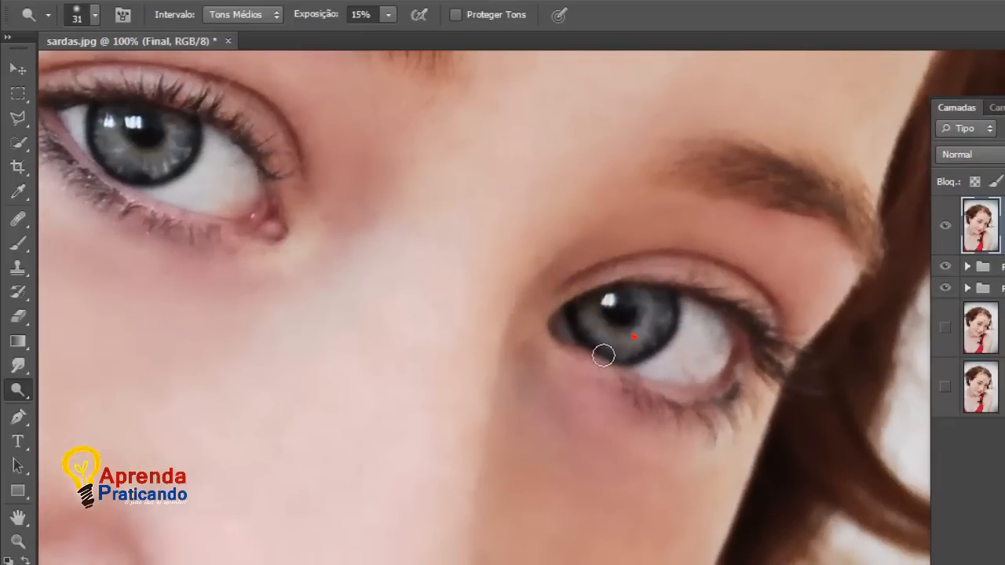
pyautogui.press('space')
pyautogui.moveTo(251, 214); pyautogui.dragTo(460, 371)
pyautogui.moveTo(366, 325)
pyautogui.mouseDown()
pyautogui.moveTo(386, 337)
pyautogui.moveTo(374, 314)
pyautogui.moveTo(375, 326)
pyautogui.mouseUp()
# Step: Reduce the Dodge brush to 10 px and lighten the fine details around the pupil in the model's right iris
pyautogui.press('[')
pyautogui.press('[')
pyautogui.press('[')
pyautogui.press('[')
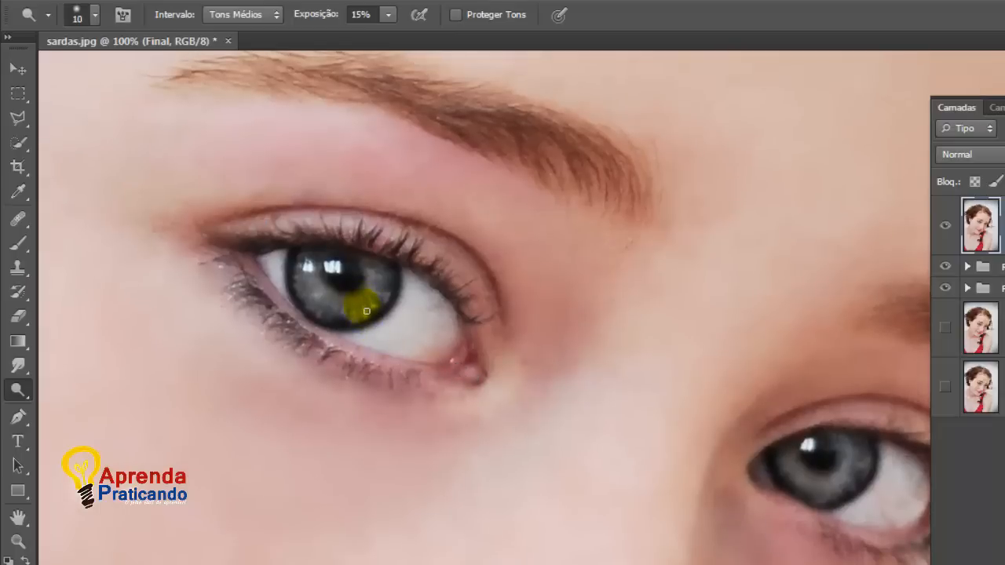
pyautogui.moveTo(366, 308); pyautogui.dragTo(367, 315)
pyautogui.click(348, 307)
pyautogui.click(341, 302)
pyautogui.click(332, 300)
pyautogui.click(322, 287)
pyautogui.click(316, 294)
# Step: Lighten the fine details in the model's left iris and brighten the light reflections in both eyes
pyautogui.click(812, 476)
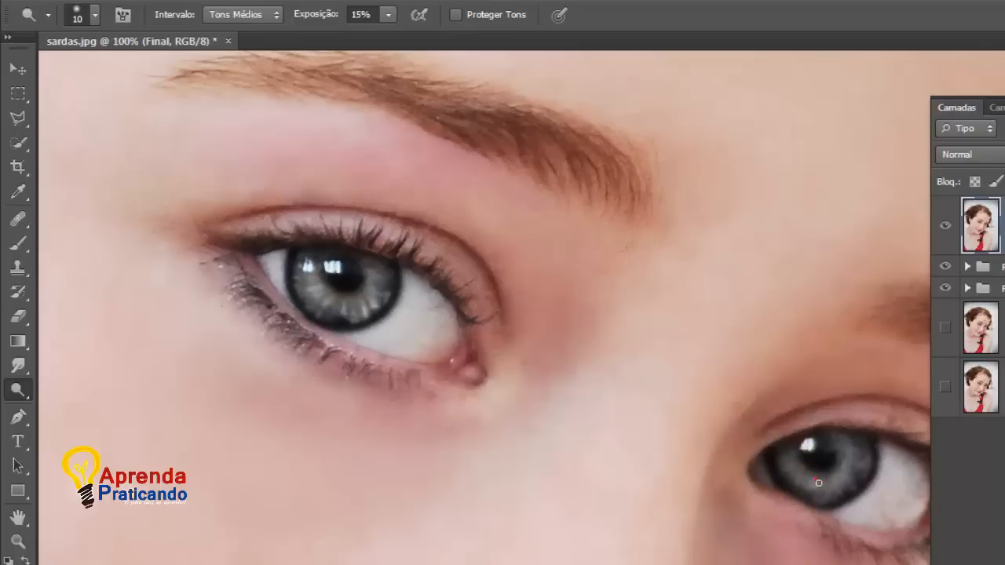
pyautogui.click(834, 482)
pyautogui.click(846, 470)
pyautogui.click(796, 466)
pyautogui.click(788, 470)
pyautogui.click(808, 445)
pyautogui.click(812, 451)
pyautogui.click(809, 448)
pyautogui.click(330, 270)
pyautogui.click(310, 267)
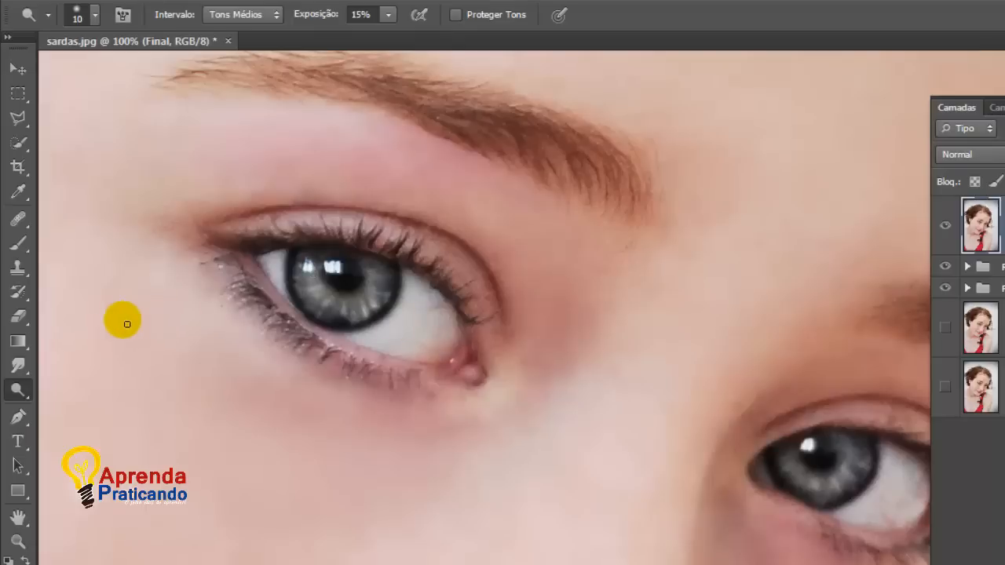
# Step: Switch to the Burn tool and set its brush to 12 px with 47% hardness and its exposure to 15%
pyautogui.click(28, 399)
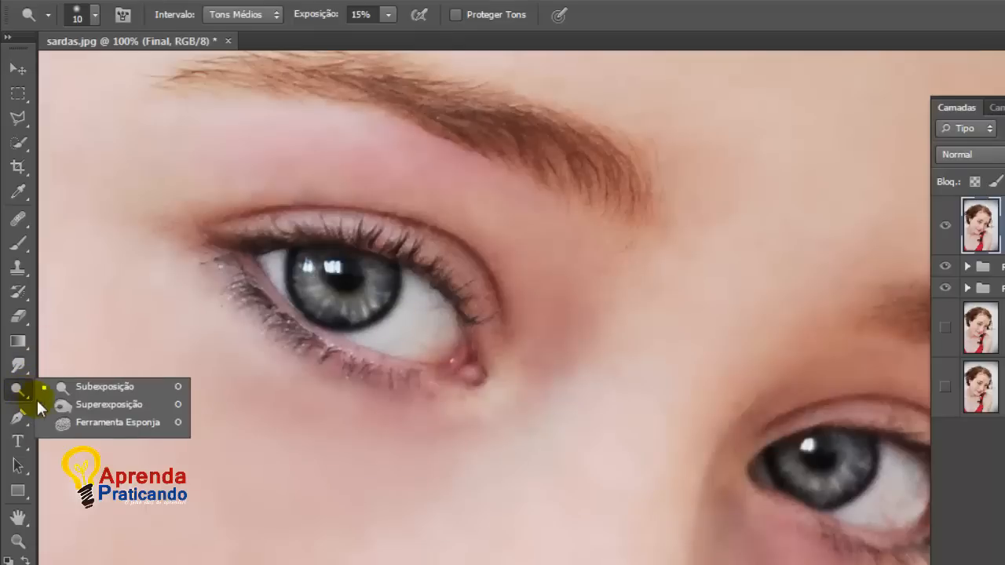
pyautogui.click(96, 410)
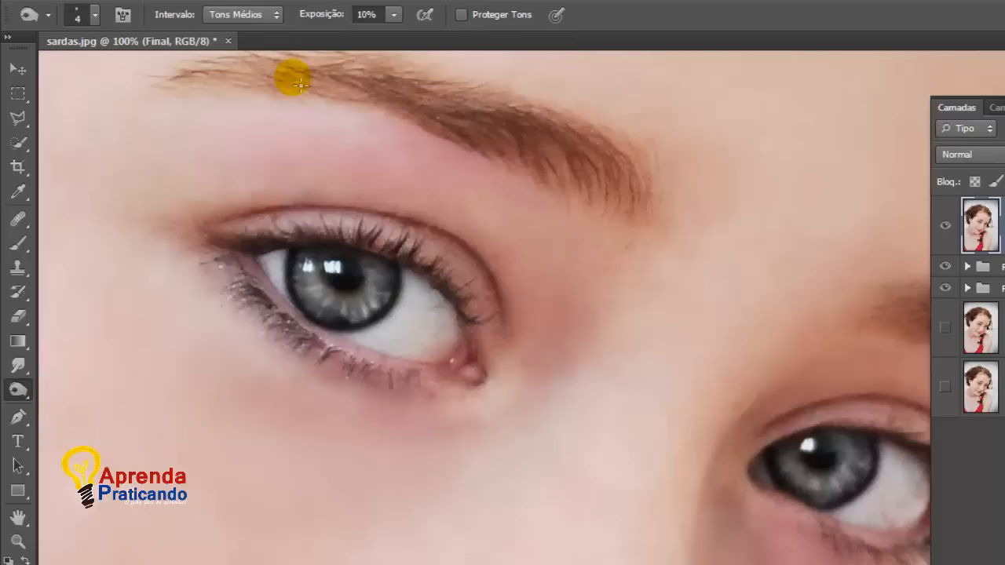
pyautogui.click(95, 15)
pyautogui.click(47, 72)
pyautogui.click(114, 120)
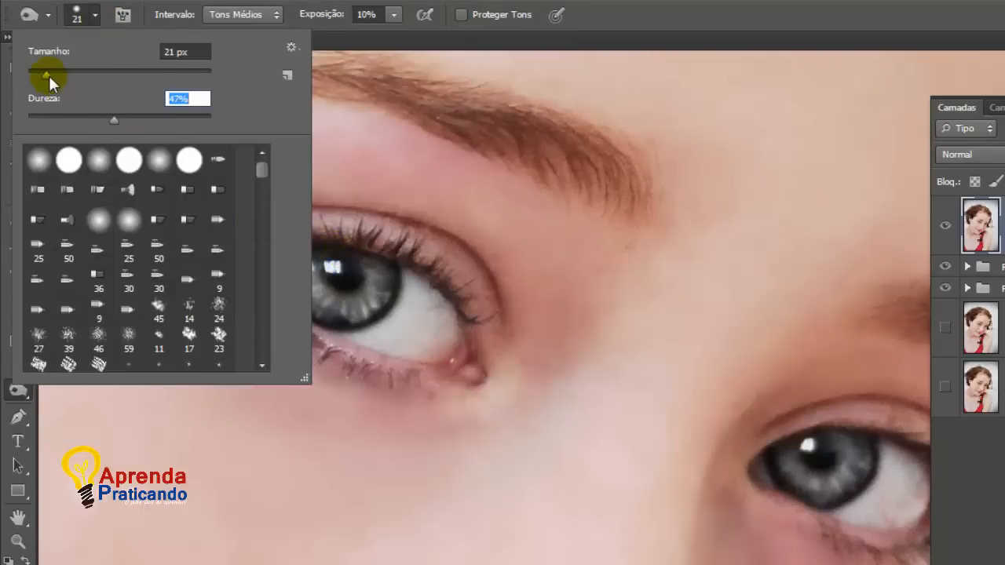
pyautogui.moveTo(47, 75); pyautogui.dragTo(39, 75)
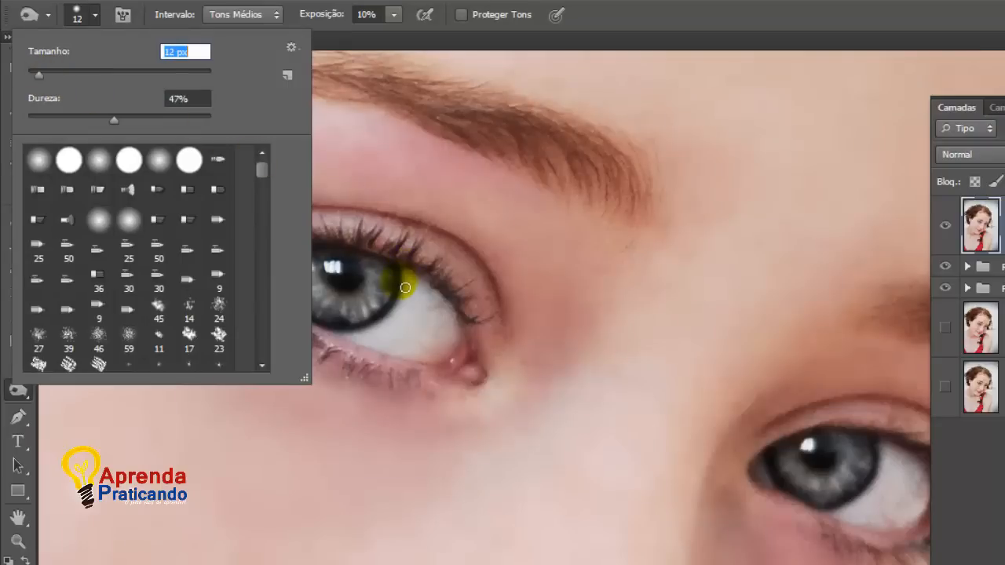
pyautogui.press('Return')
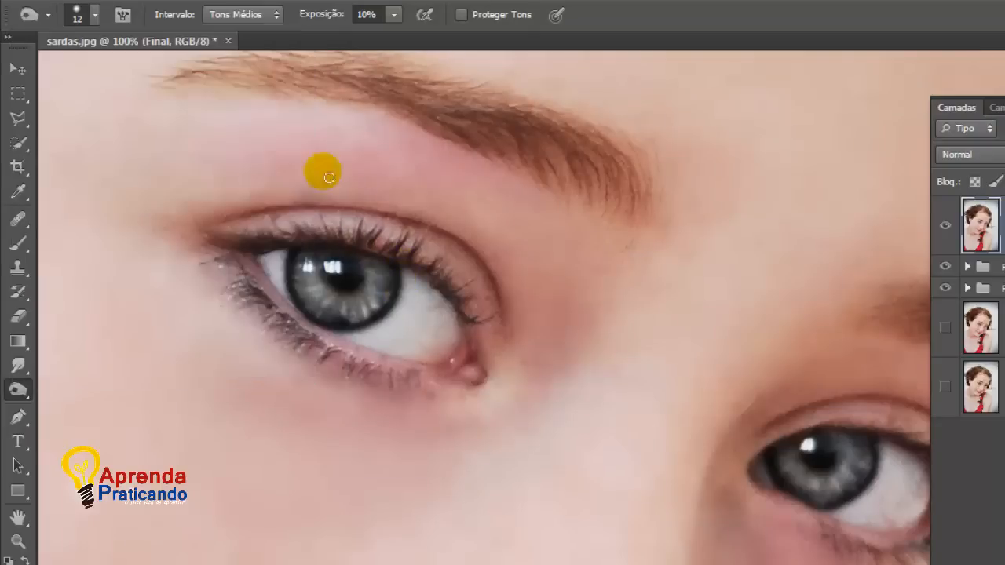
pyautogui.click(367, 14)
pyautogui.write('5')
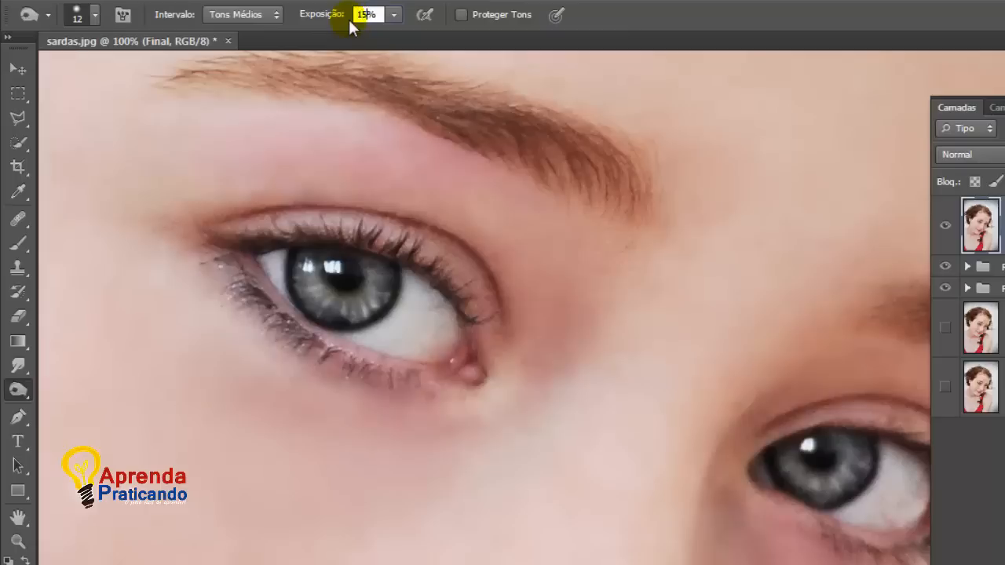
pyautogui.press('Return')
# Step: Darken the outer rims of both irises on the Final layer with the 12 px Burn brush, refining the model's right iris at 8 px
pyautogui.moveTo(278, 333)
pyautogui.mouseDown()
pyautogui.moveTo(291, 268)
pyautogui.moveTo(354, 330)
pyautogui.moveTo(340, 330)
pyautogui.moveTo(392, 316)
pyautogui.moveTo(407, 267)
pyautogui.mouseUp()
pyautogui.moveTo(403, 303)
pyautogui.mouseDown()
pyautogui.moveTo(379, 308)
pyautogui.moveTo(354, 274)
pyautogui.moveTo(342, 276)
pyautogui.moveTo(350, 295)
pyautogui.moveTo(349, 285)
pyautogui.mouseUp()
pyautogui.moveTo(790, 479); pyautogui.dragTo(776, 456)
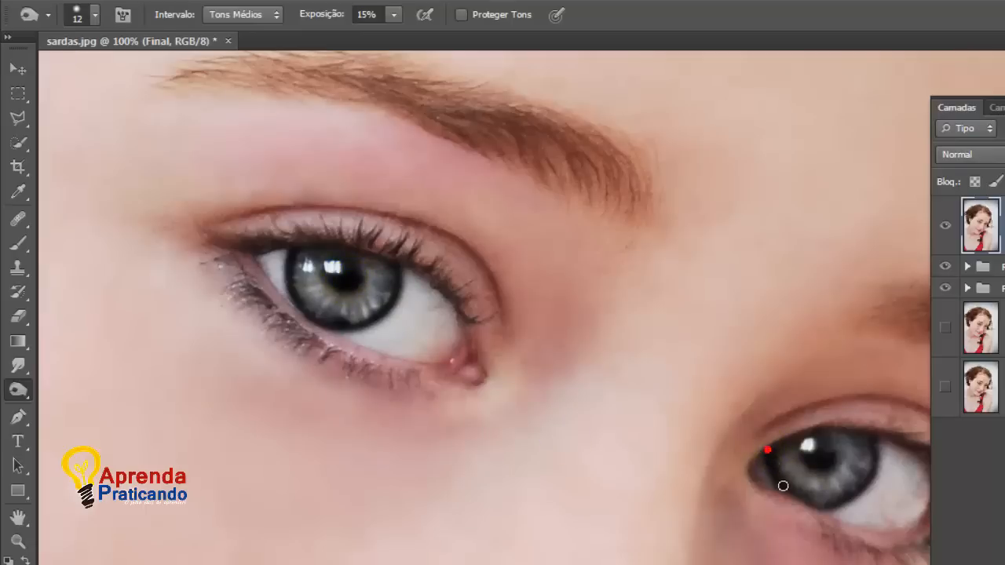
pyautogui.moveTo(811, 501)
pyautogui.mouseDown()
pyautogui.moveTo(872, 490)
pyautogui.moveTo(878, 443)
pyautogui.moveTo(854, 491)
pyautogui.moveTo(883, 474)
pyautogui.moveTo(856, 471)
pyautogui.moveTo(863, 483)
pyautogui.moveTo(846, 487)
pyautogui.moveTo(849, 501)
pyautogui.moveTo(811, 496)
pyautogui.mouseUp()
pyautogui.press('[')
pyautogui.moveTo(306, 345)
pyautogui.mouseDown()
pyautogui.moveTo(325, 300)
pyautogui.moveTo(321, 320)
pyautogui.mouseUp()
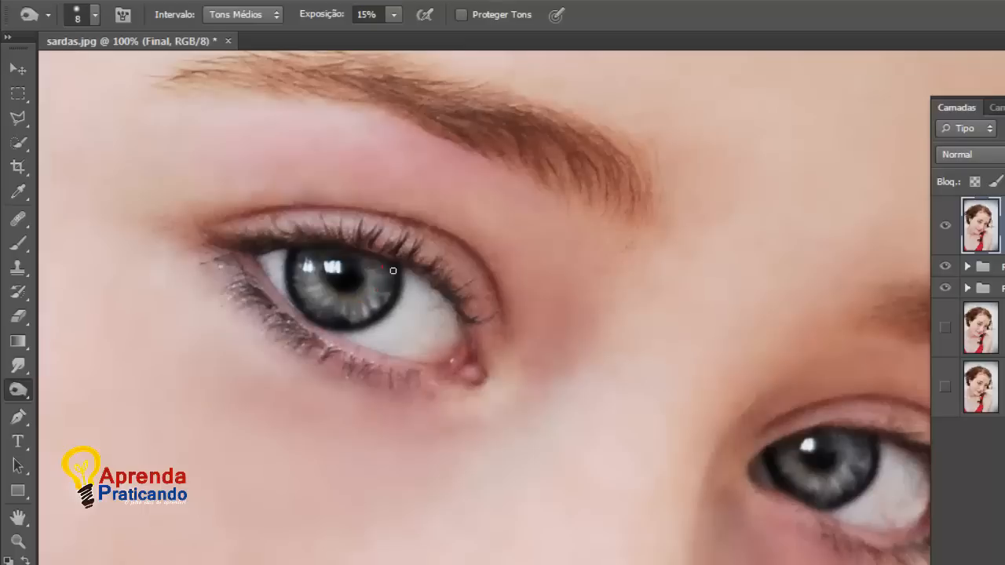
pyautogui.moveTo(393, 271)
pyautogui.mouseDown()
pyautogui.moveTo(242, 250)
pyautogui.moveTo(305, 237)
pyautogui.moveTo(446, 293)
pyautogui.moveTo(469, 317)
pyautogui.moveTo(443, 386)
pyautogui.moveTo(416, 411)
pyautogui.moveTo(238, 273)
pyautogui.mouseUp()
# Step: Enlarge the Burn brush to 20 px and darken the upper and lower lash lines of the model's right eye
pyautogui.press(']')
pyautogui.press(']')
pyautogui.press(']')
pyautogui.moveTo(308, 349)
pyautogui.mouseDown()
pyautogui.moveTo(371, 384)
pyautogui.moveTo(346, 370)
pyautogui.moveTo(385, 368)
pyautogui.mouseUp()
pyautogui.moveTo(259, 250); pyautogui.dragTo(385, 258)
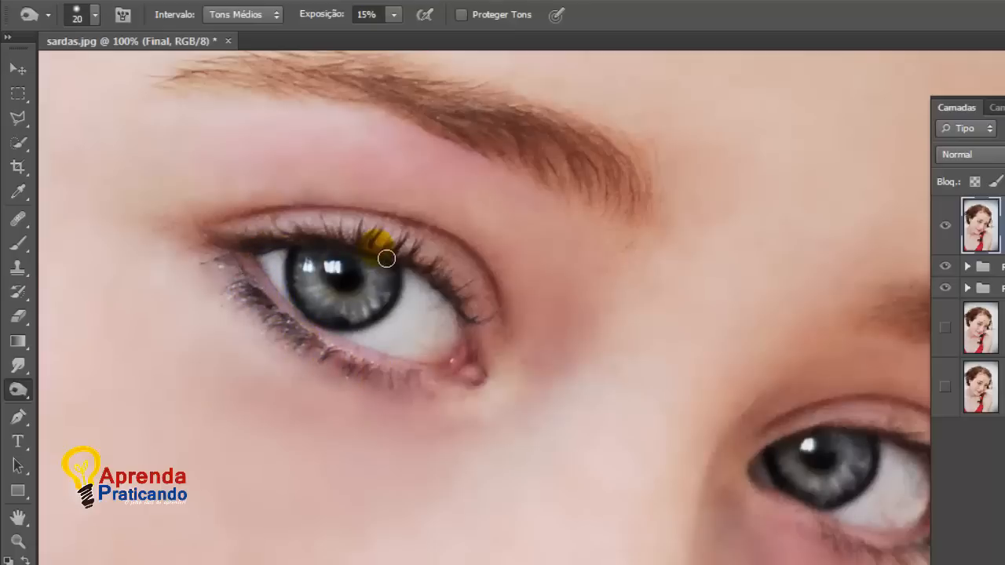
# Step: Darken the upper and outer lashes of the model's left eye with the 20 px Burn brush
pyautogui.press('space')
pyautogui.moveTo(615, 404)
pyautogui.mouseDown()
pyautogui.moveTo(378, 256)
pyautogui.moveTo(621, 413)
pyautogui.moveTo(657, 416)
pyautogui.mouseUp()
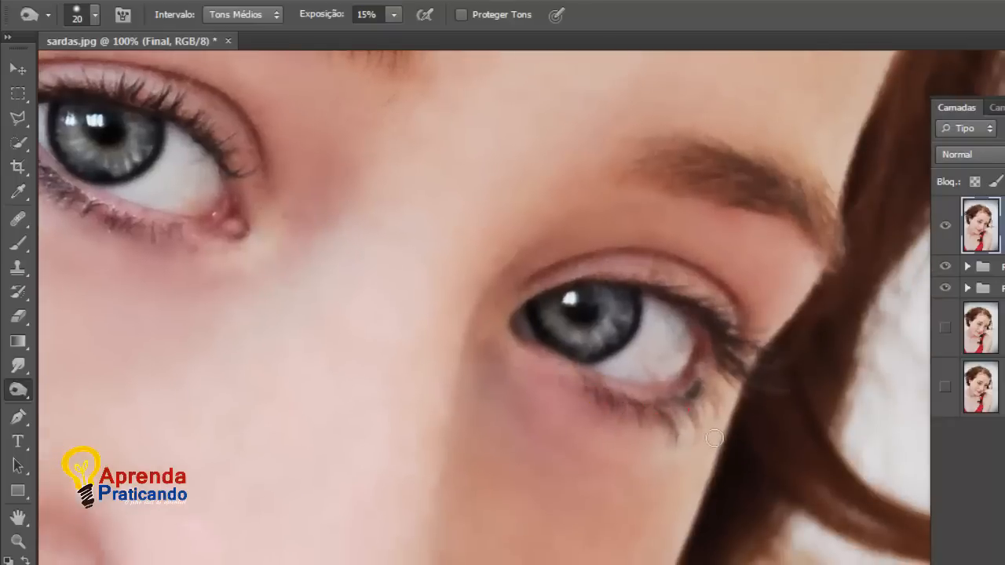
pyautogui.moveTo(651, 293); pyautogui.dragTo(747, 380)
pyautogui.moveTo(720, 343)
pyautogui.mouseDown()
pyautogui.moveTo(768, 392)
pyautogui.moveTo(785, 377)
pyautogui.moveTo(770, 389)
pyautogui.mouseUp()
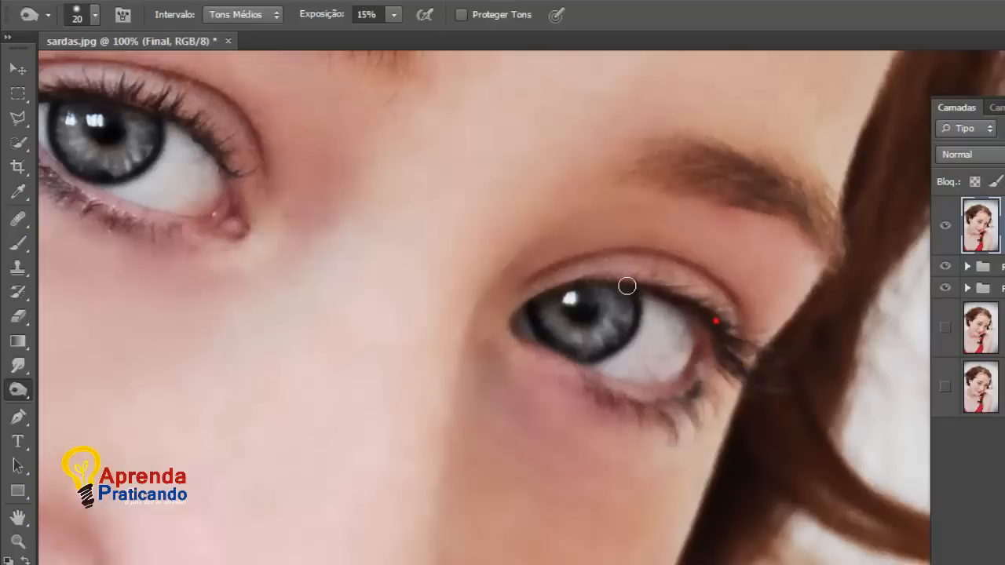
# Step: Enlarge the Burn brush to 45 px and darken the model's left eyebrow
pyautogui.moveTo(704, 302)
pyautogui.mouseDown()
pyautogui.moveTo(646, 354)
pyautogui.moveTo(626, 414)
pyautogui.mouseUp()
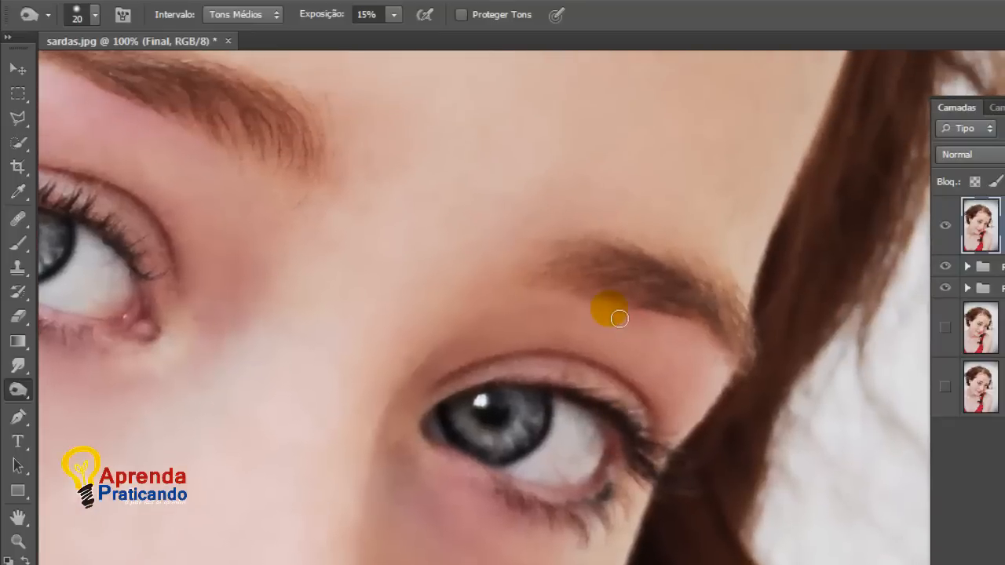
pyautogui.press(']')
pyautogui.press(']')
pyautogui.moveTo(638, 295)
pyautogui.mouseDown()
pyautogui.moveTo(559, 297)
pyautogui.moveTo(563, 287)
pyautogui.moveTo(725, 332)
pyautogui.mouseUp()
pyautogui.press(']')
pyautogui.click(733, 343)
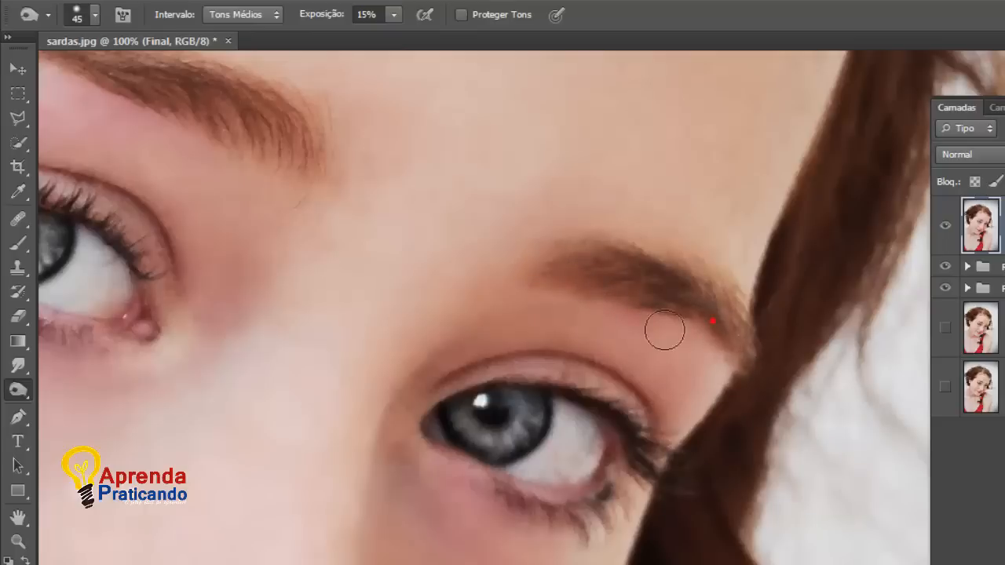
# Step: Darken the model's right eyebrow with the 45 px Burn brush
pyautogui.moveTo(533, 242)
pyautogui.mouseDown()
pyautogui.moveTo(597, 341)
pyautogui.moveTo(659, 389)
pyautogui.mouseUp()
pyautogui.click(483, 318)
pyautogui.click(458, 332)
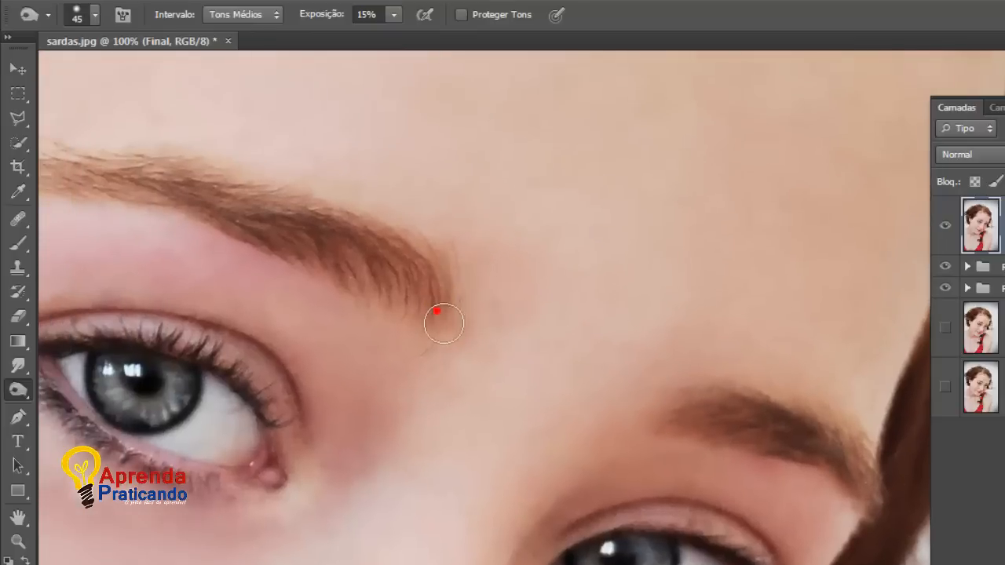
pyautogui.moveTo(377, 271); pyautogui.dragTo(521, 360)
pyautogui.moveTo(477, 351)
pyautogui.mouseDown()
pyautogui.moveTo(348, 312)
pyautogui.moveTo(206, 317)
pyautogui.mouseUp()
pyautogui.click(187, 297)
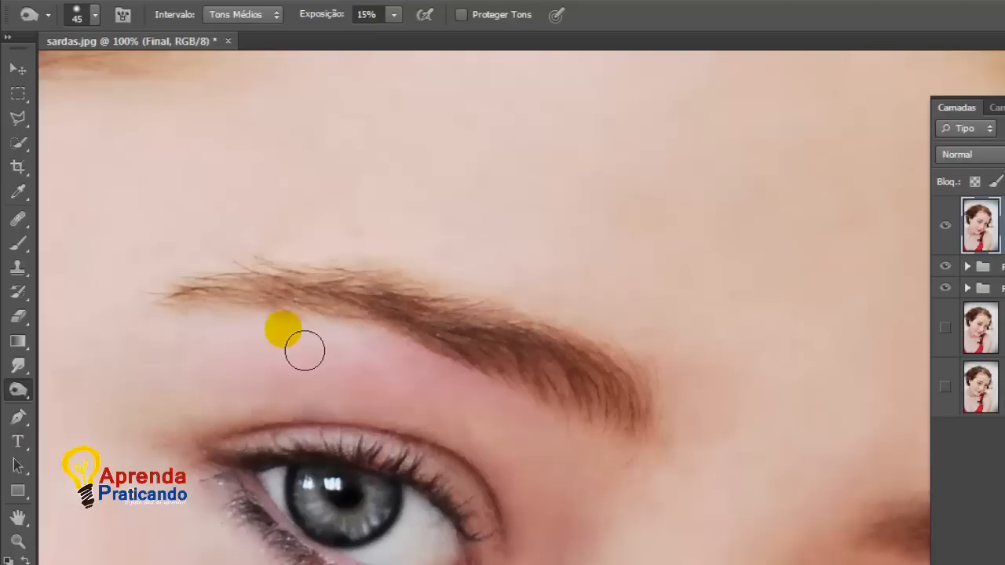
# Step: Review the darkened eyes and eyebrows on the whole face and then close up at 100%
pyautogui.hotkey('ctrl', '-')
pyautogui.hotkey('ctrl', '-')
pyautogui.hotkey('ctrl', '-')
pyautogui.hotkey('ctrl', '-')
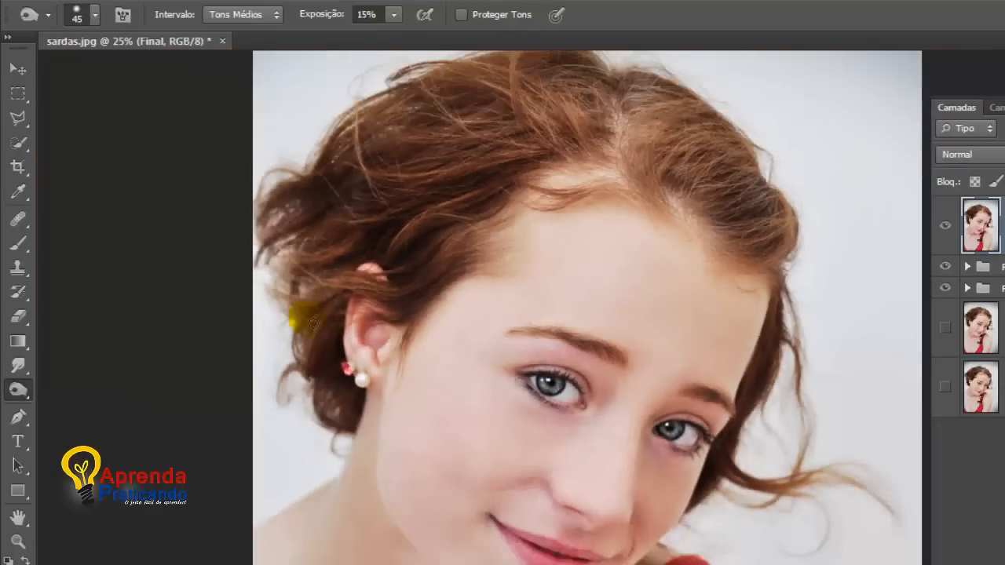
pyautogui.moveTo(665, 456); pyautogui.dragTo(518, 383)
pyautogui.click(516, 374)
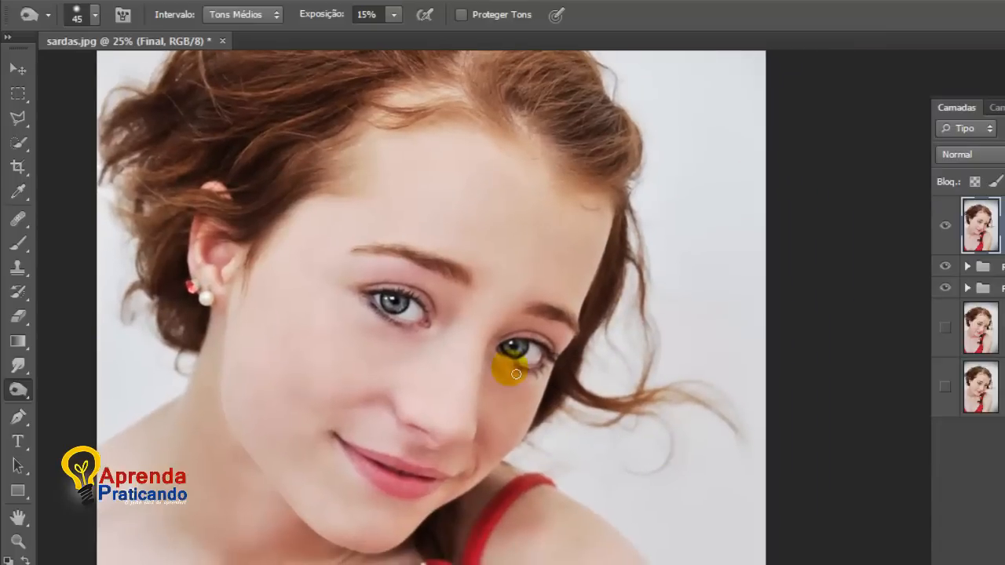
pyautogui.hotkey('ctrl', '+')
pyautogui.hotkey('ctrl', '+')
pyautogui.hotkey('ctrl', '+')
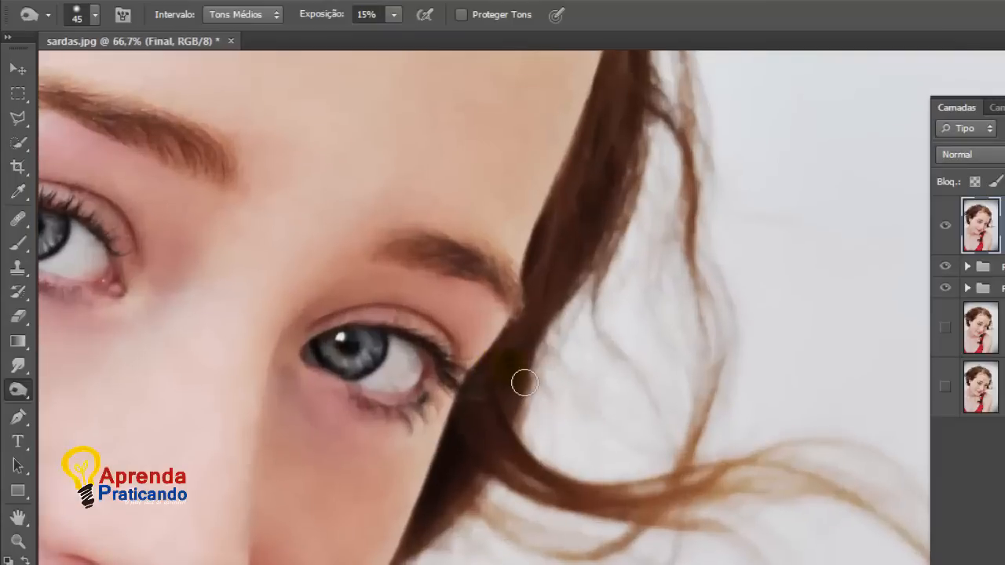
pyautogui.moveTo(307, 267); pyautogui.dragTo(499, 359)
pyautogui.hotkey('ctrl', '+')
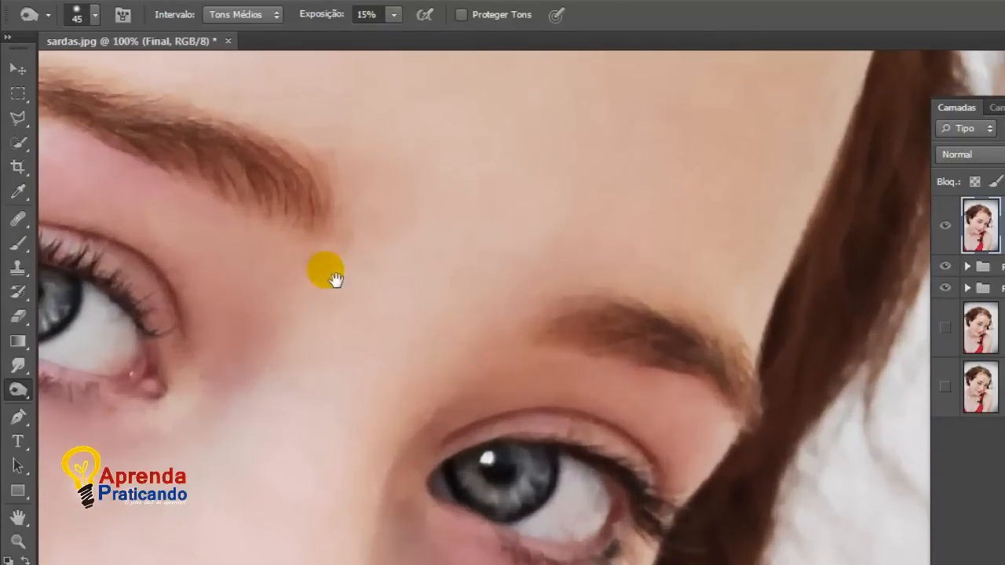
pyautogui.moveTo(329, 270); pyautogui.dragTo(641, 281)
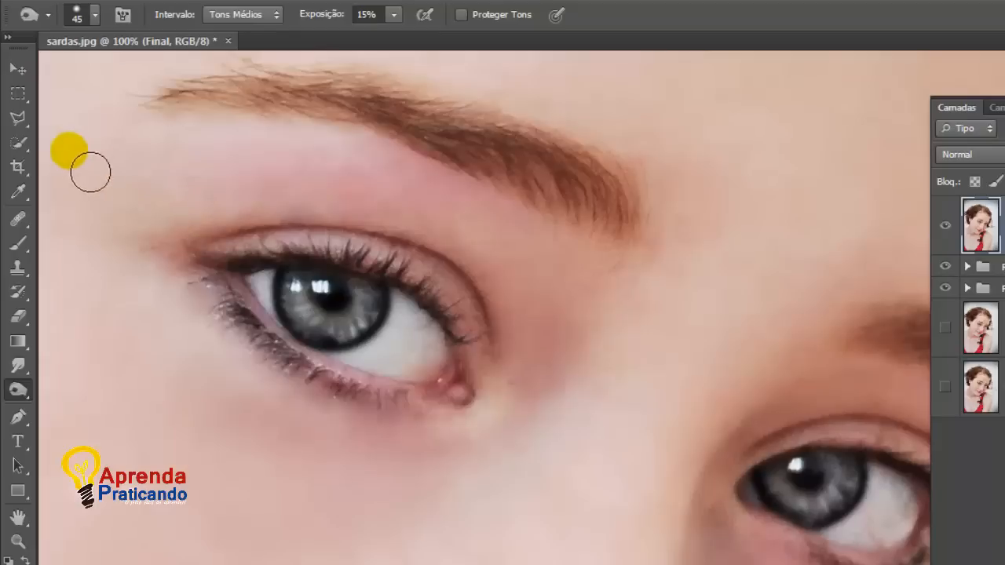
# Step: Select the irises of both eyes on the Final layer with the freehand Lasso tool
pyautogui.click(31, 127)
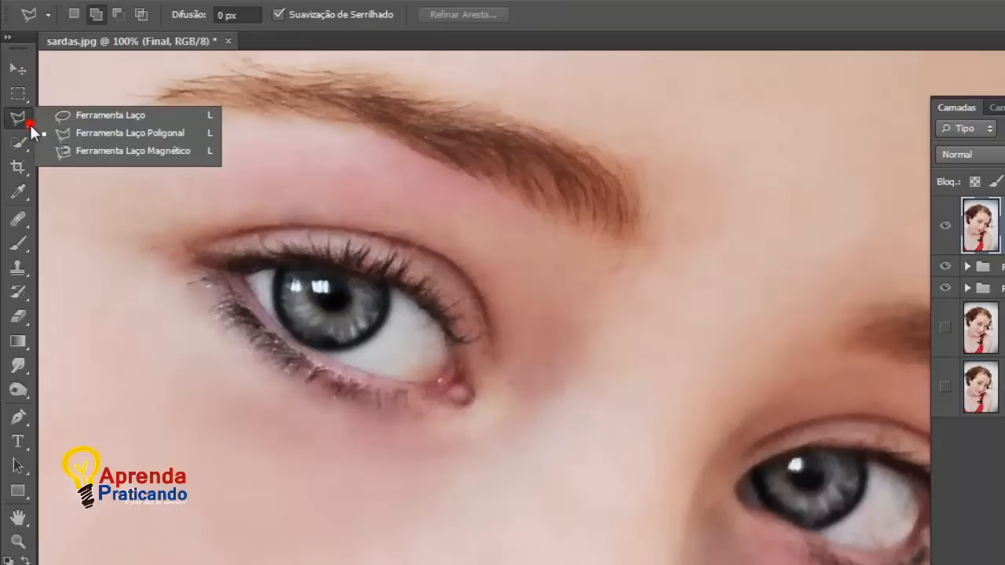
pyautogui.click(91, 115)
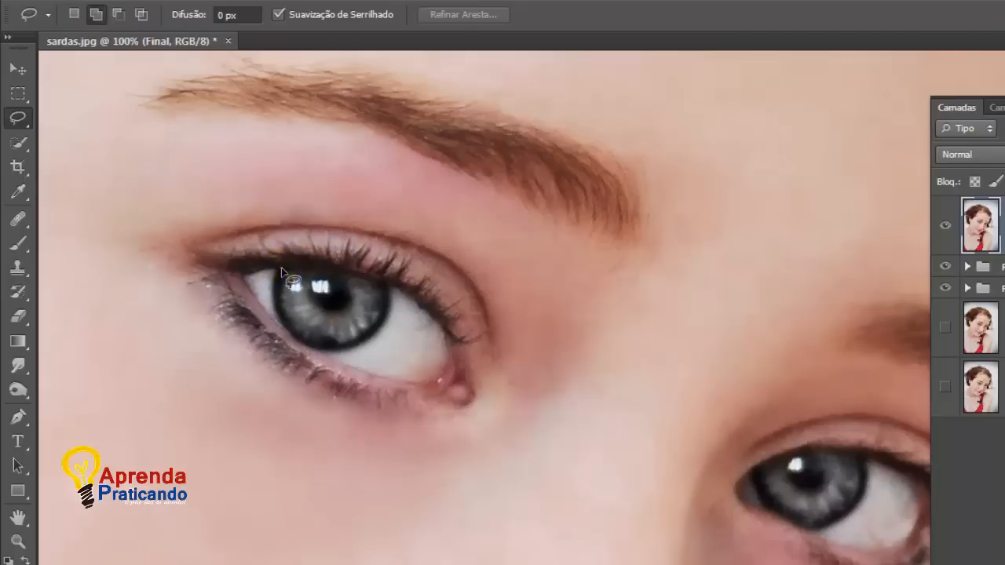
pyautogui.moveTo(280, 301); pyautogui.dragTo(297, 345)
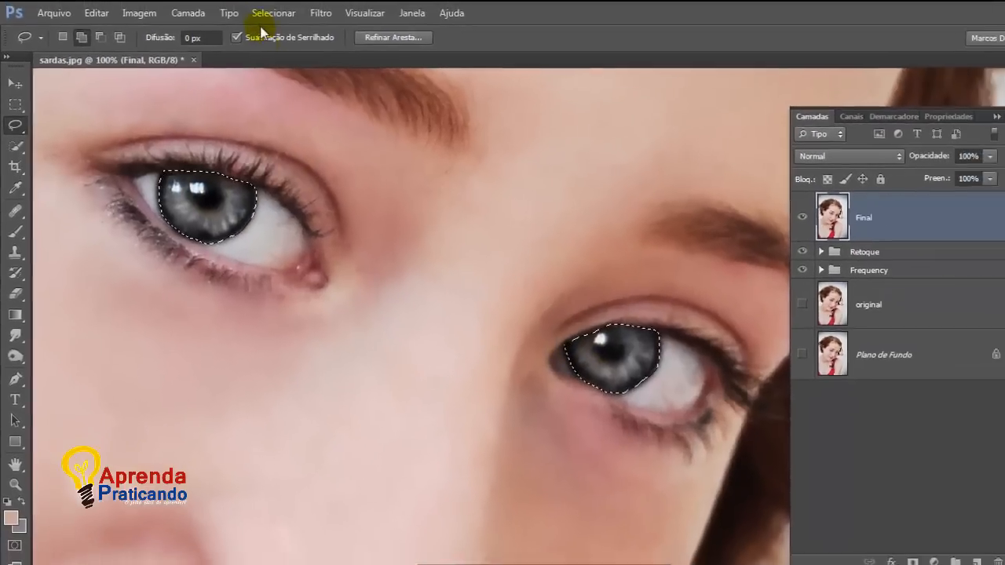
# Step: Feather the iris selection by 2 pixels
pyautogui.click(242, 28)
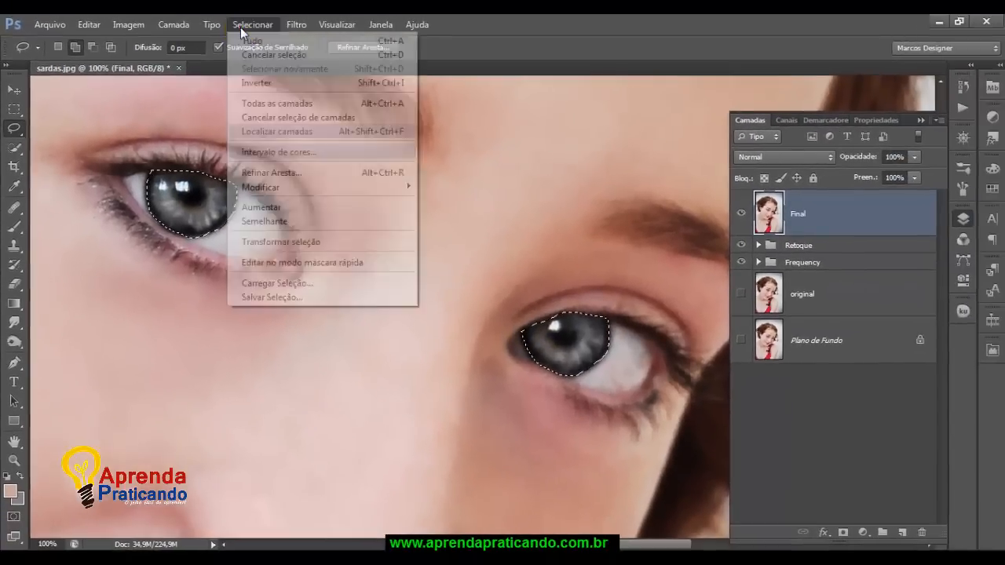
pyautogui.moveTo(325, 187)
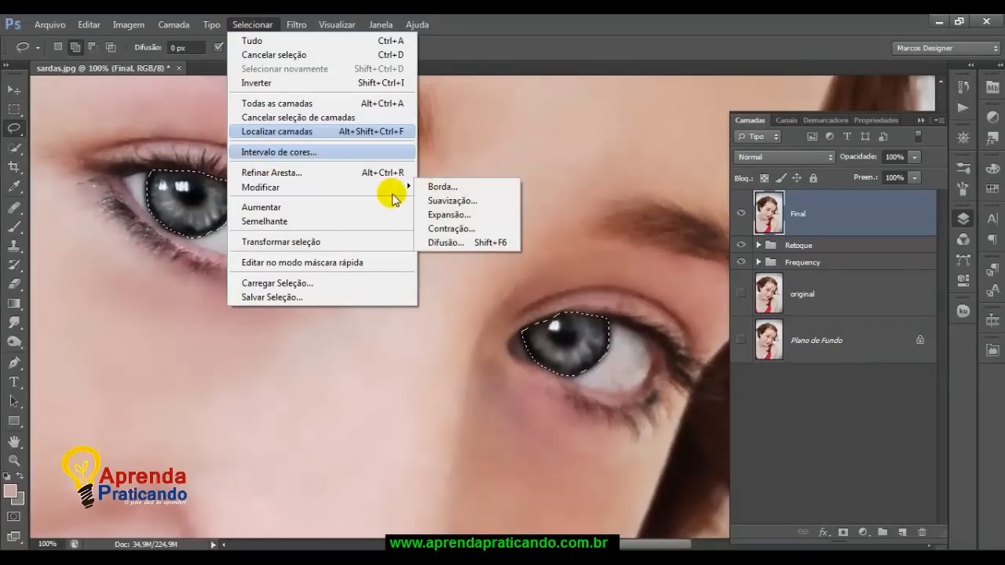
pyautogui.click(443, 242)
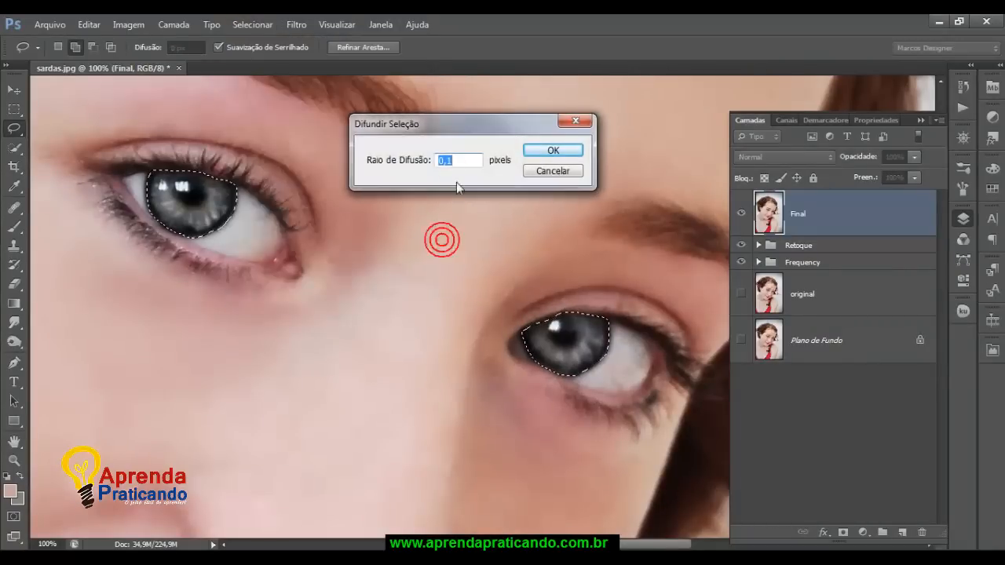
pyautogui.write('2')
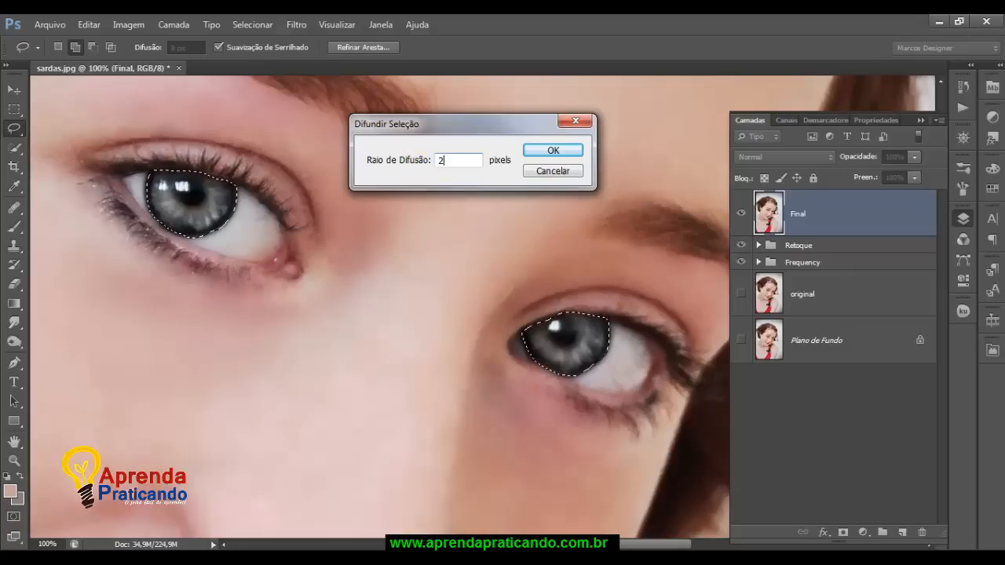
pyautogui.click(545, 150)
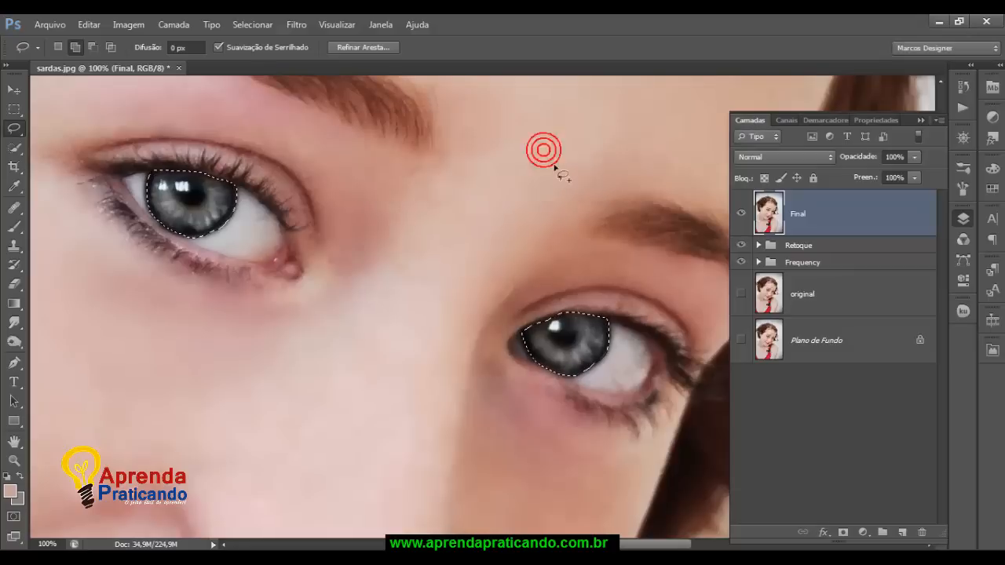
# Step: Contract the iris selection by 2 pixels
pyautogui.click(249, 24)
pyautogui.moveTo(328, 193)
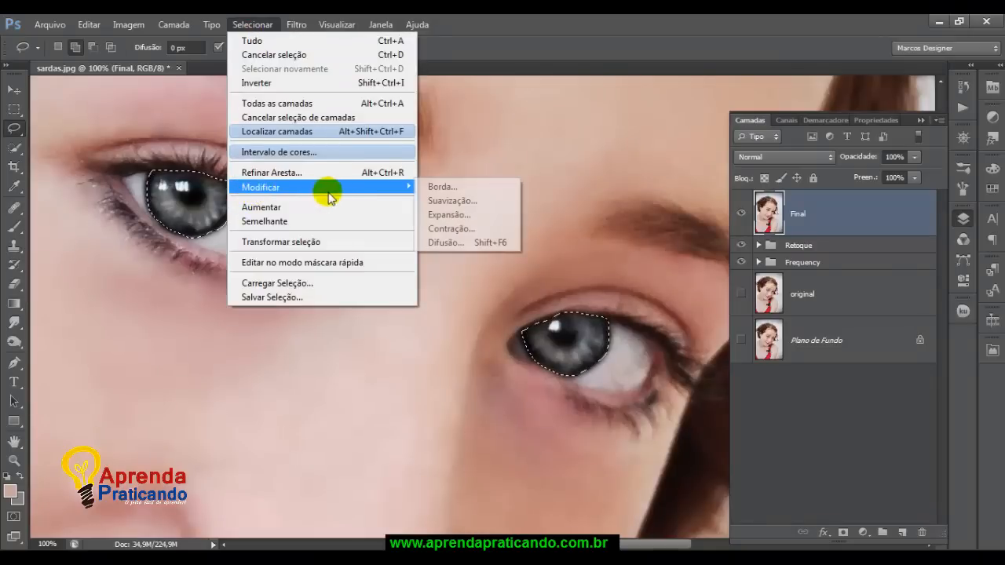
pyautogui.click(447, 228)
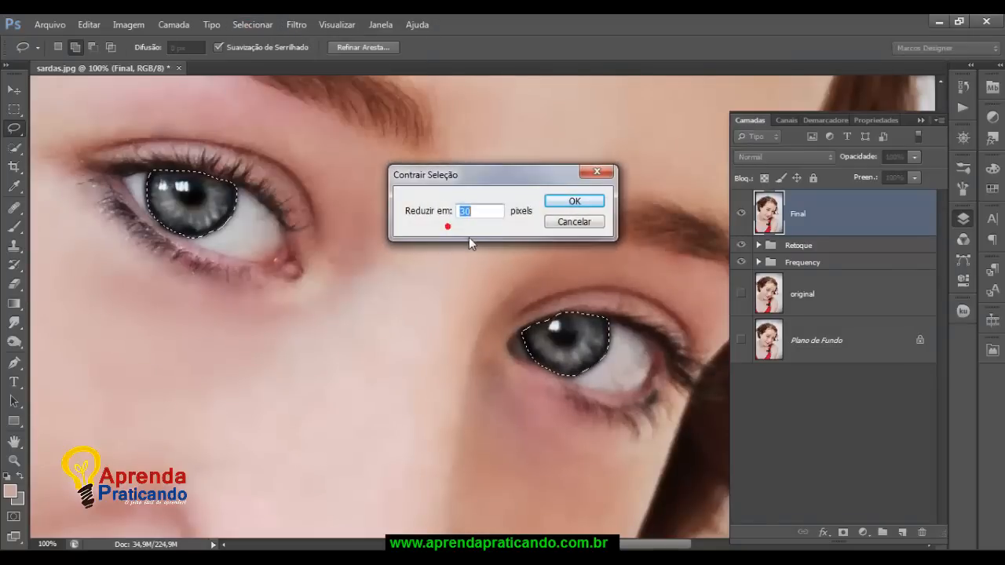
pyautogui.write('2')
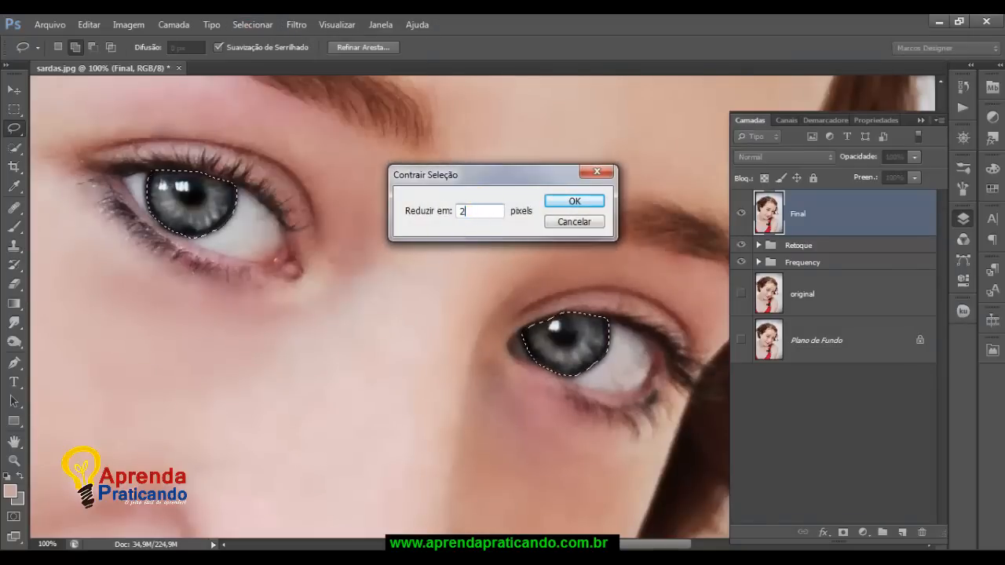
pyautogui.click(572, 202)
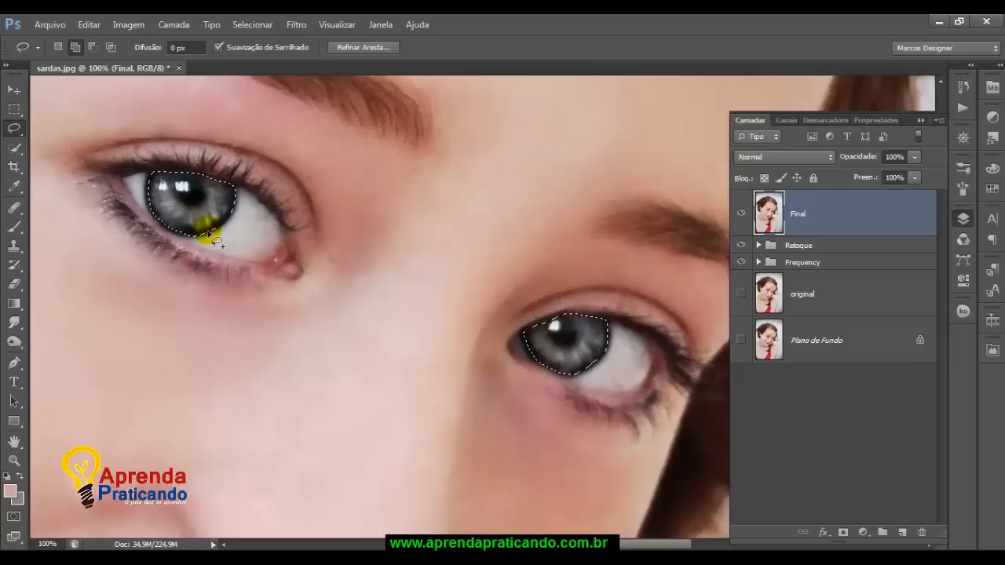
# Step: Add Hue/Saturation and Color Balance adjustment layers masked to the irises, shifting the Color Balance midtones toward cyan and slightly toward blue
pyautogui.click(872, 537)
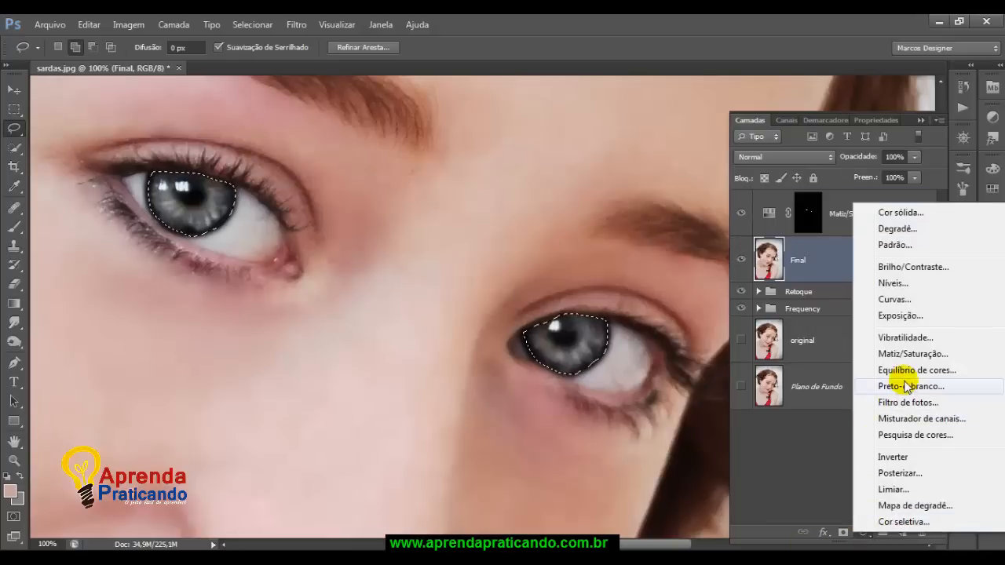
pyautogui.click(914, 372)
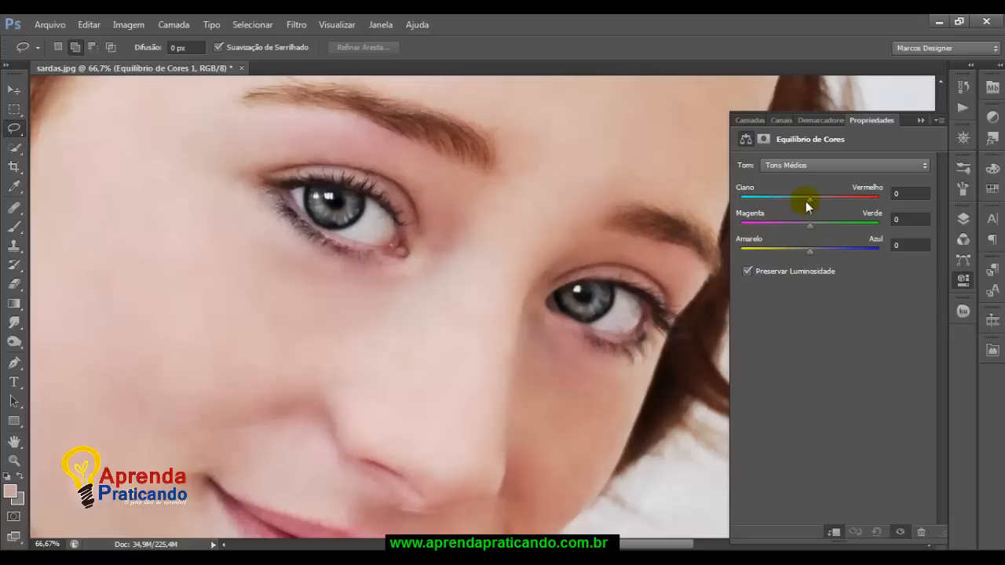
pyautogui.moveTo(810, 200); pyautogui.dragTo(755, 208)
pyautogui.moveTo(810, 252); pyautogui.dragTo(820, 251)
pyautogui.click(748, 120)
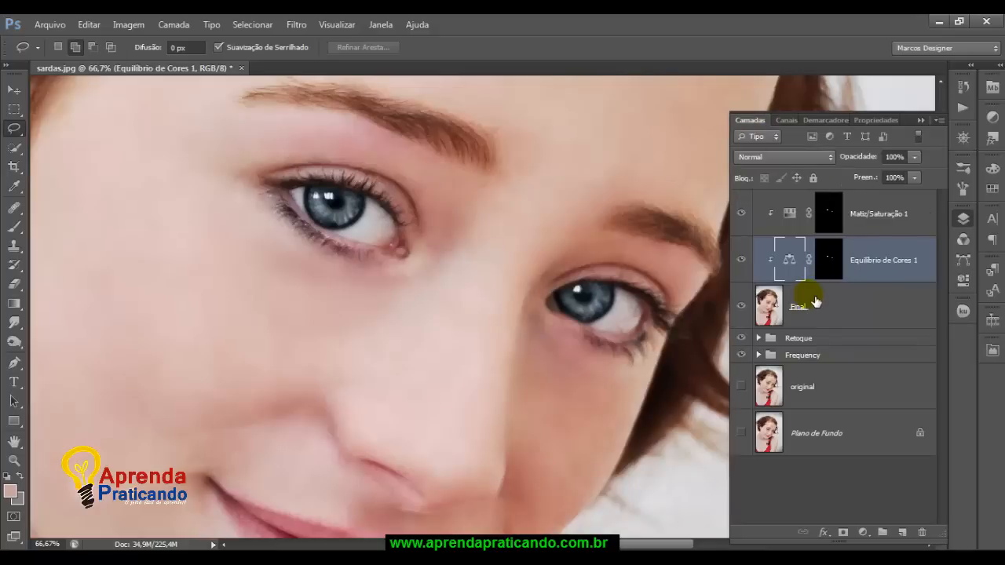
# Step: Group the Hue/Saturation and Color Balance adjustment layers and name the group Olhos
pyautogui.hotkey('ctrl', '-')
pyautogui.hotkey('ctrl', '-')
pyautogui.hotkey('ctrl', '-')
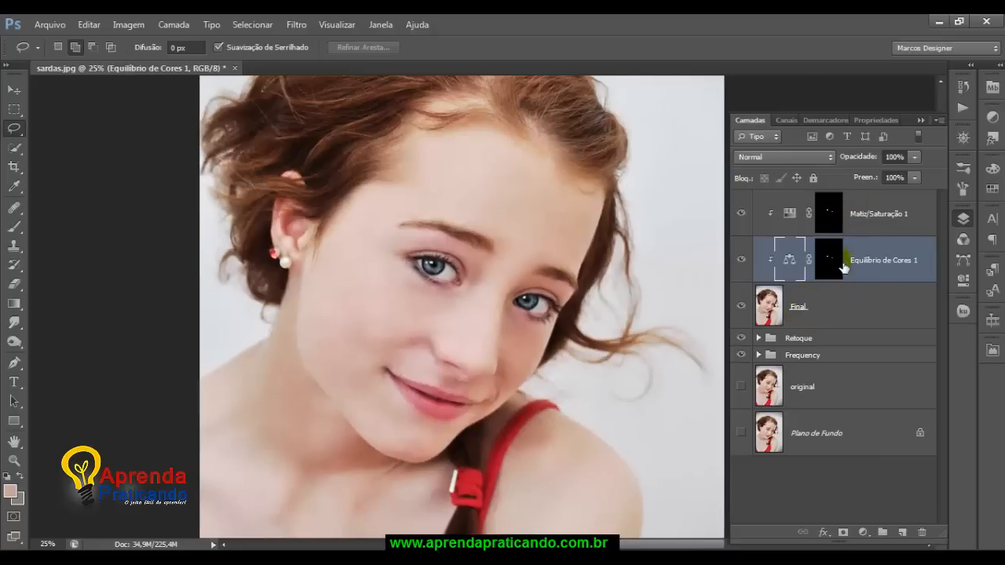
pyautogui.click(856, 220)
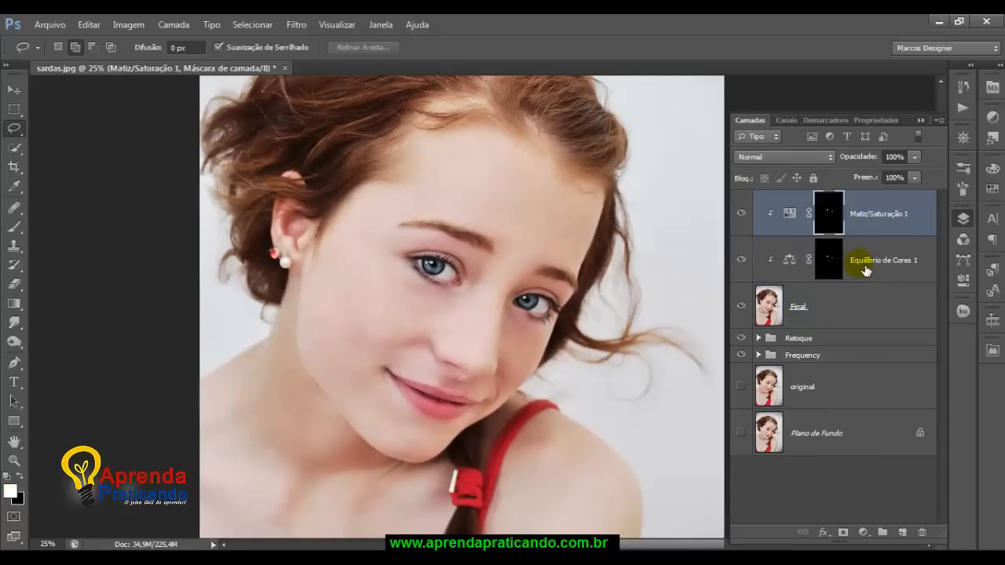
pyautogui.keyDown('shift'); pyautogui.click(866, 267); pyautogui.keyUp('shift')
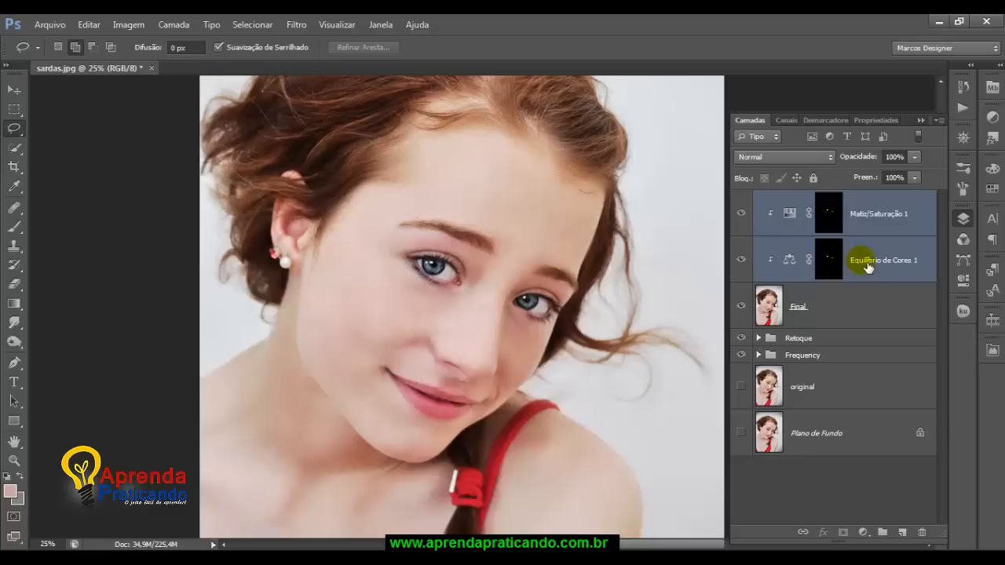
pyautogui.moveTo(867, 267); pyautogui.dragTo(883, 532)
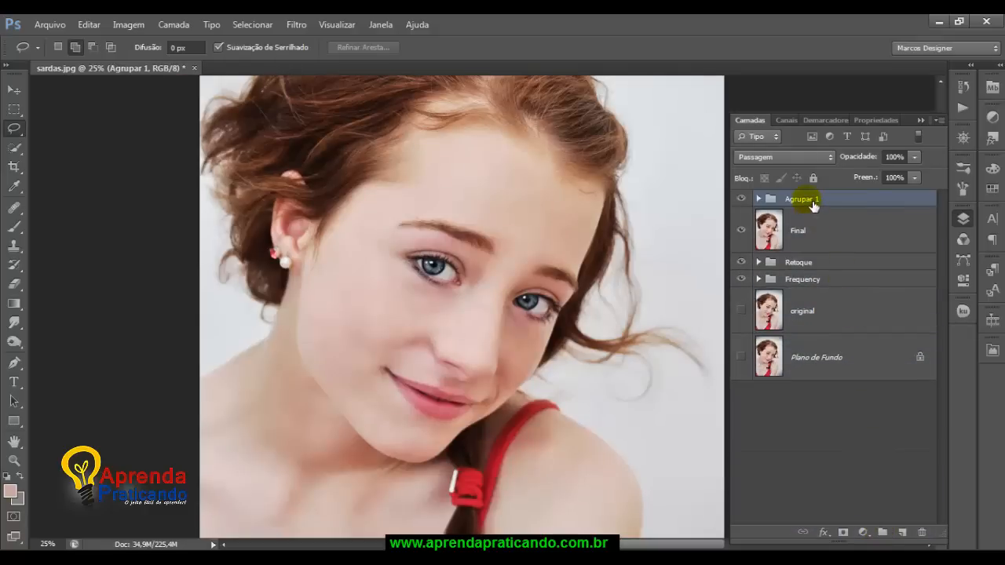
pyautogui.doubleClick(812, 203)
pyautogui.write('Olhos')
pyautogui.press('Return')
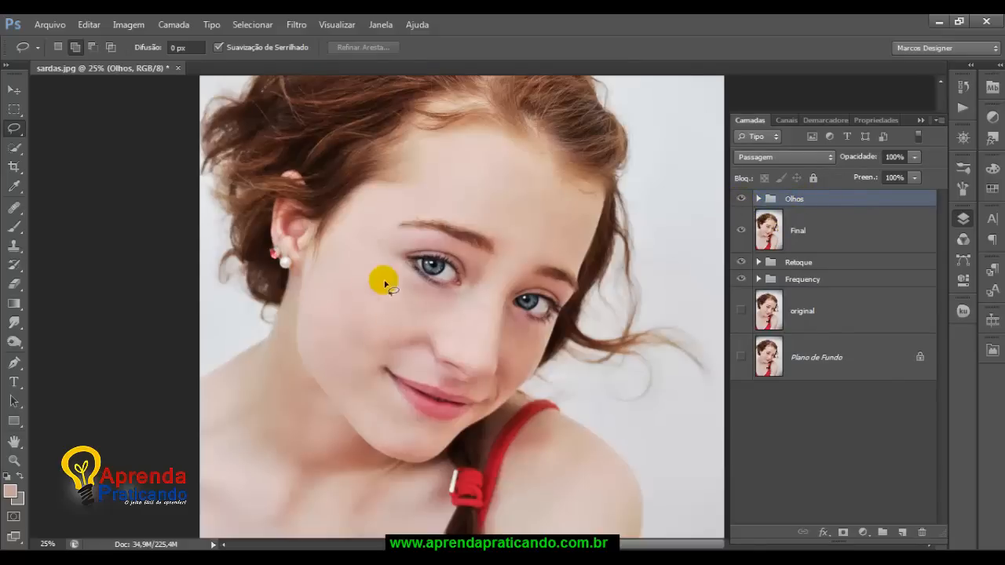
# Step: Toggle the Olhos group's visibility to compare the eyes with and without the color adjustments
pyautogui.click(13, 89)
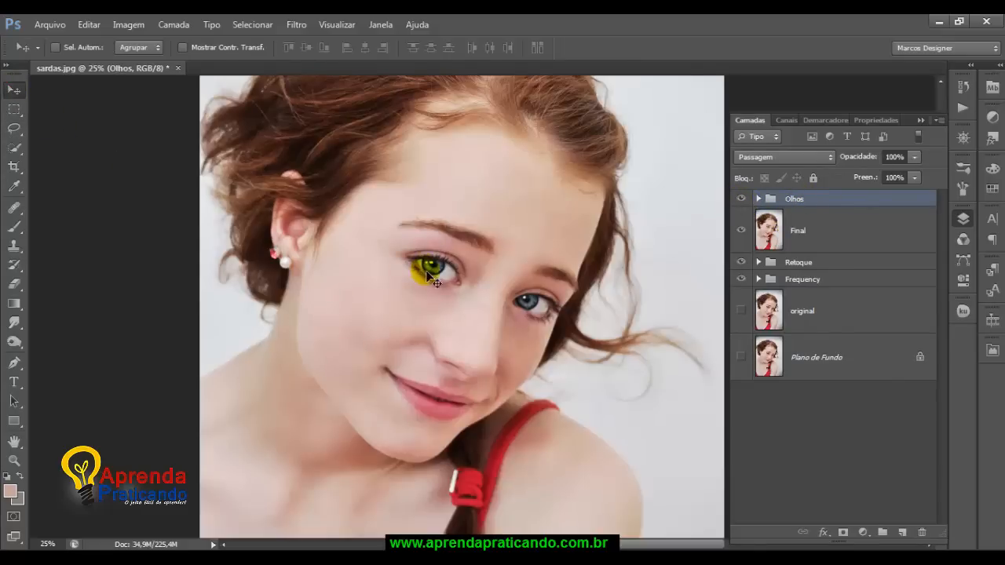
pyautogui.click(743, 201)
pyautogui.hotkey('ctrl', '+')
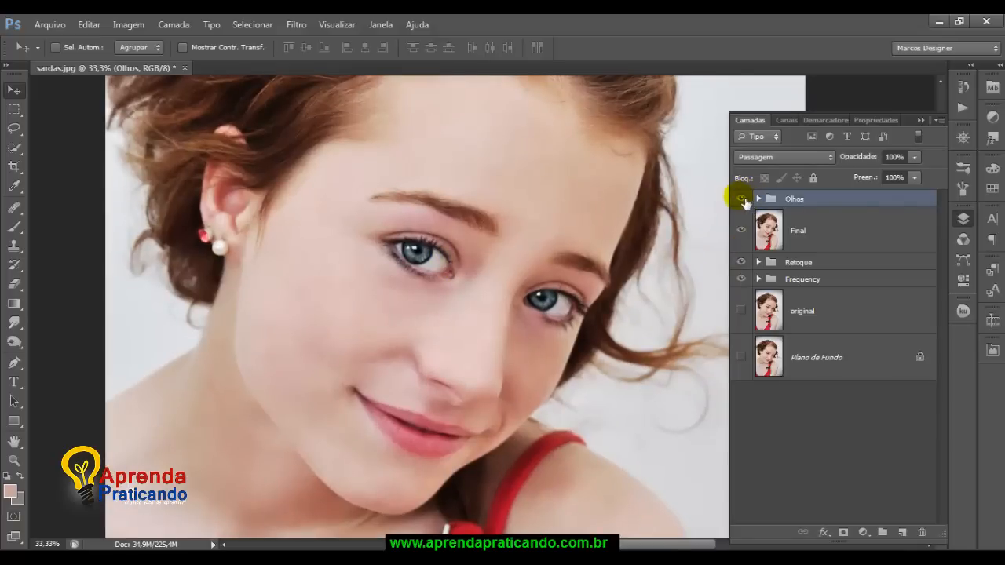
pyautogui.click(741, 199)
pyautogui.click(742, 199)
# Step: Create a new empty layer directly above the Final layer and name it Lábios
pyautogui.hotkey('ctrl', '+')
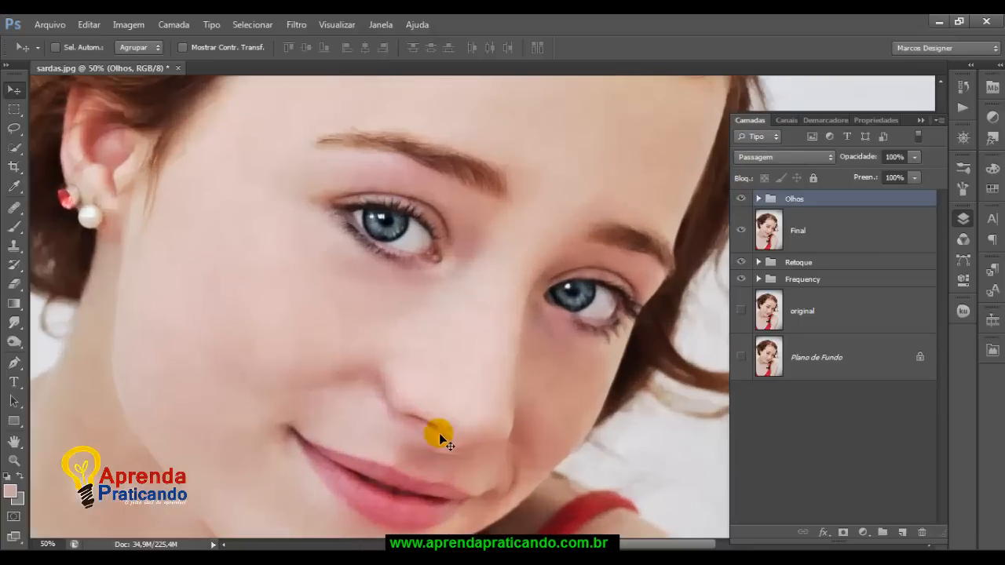
pyautogui.moveTo(502, 439); pyautogui.dragTo(445, 255)
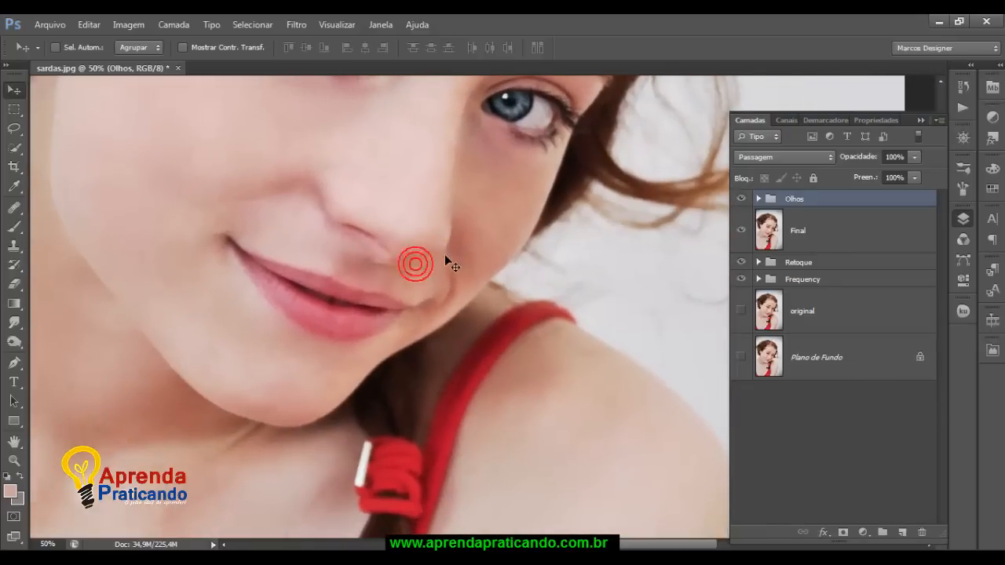
pyautogui.click(803, 237)
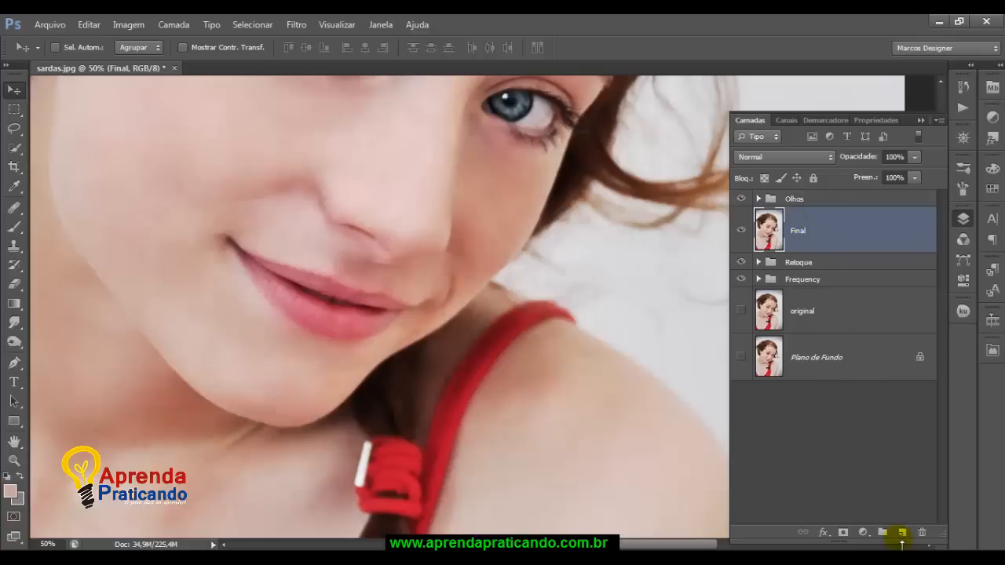
pyautogui.click(904, 533)
pyautogui.doubleClick(813, 245)
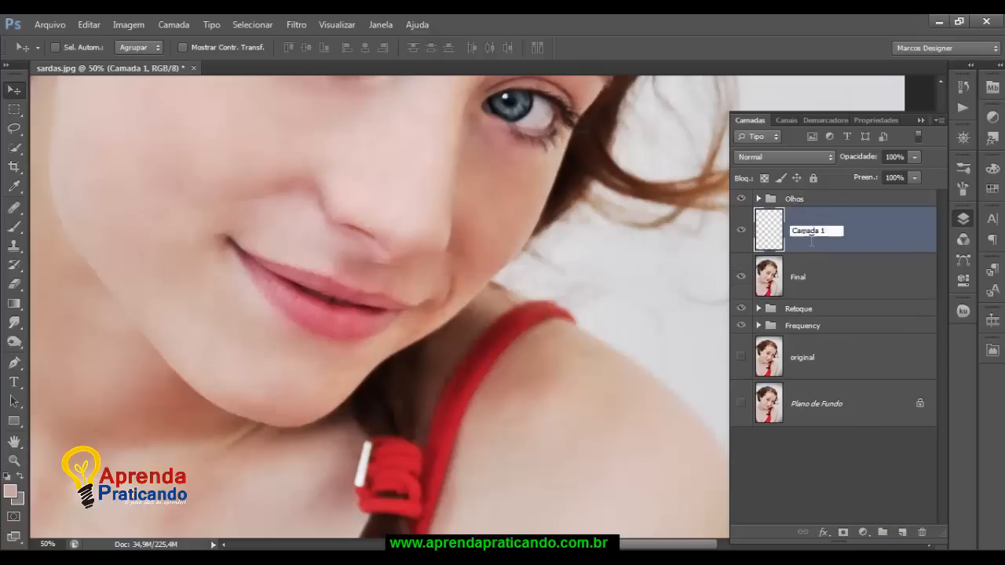
pyautogui.write('Láb')
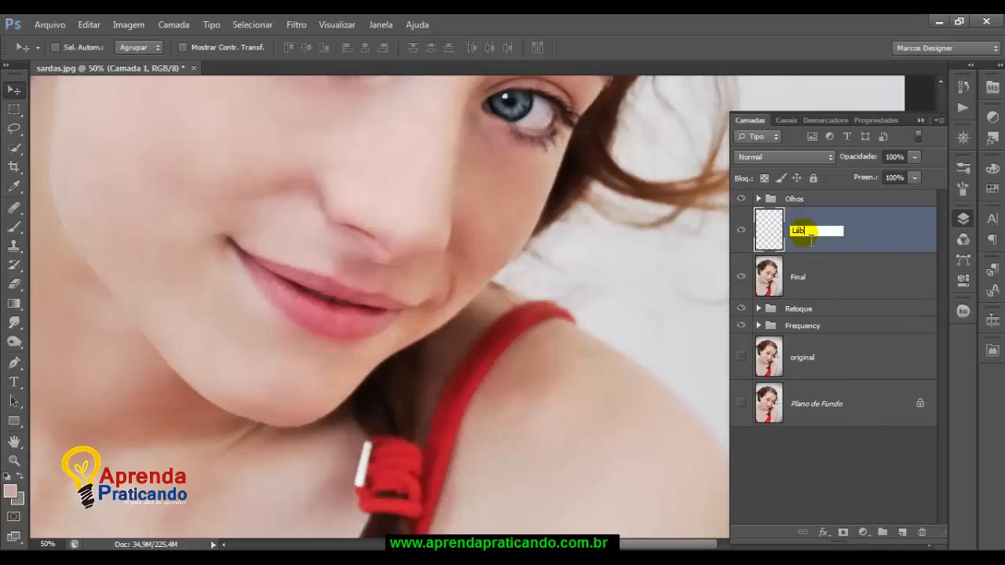
pyautogui.write('ios')
pyautogui.press('Return')
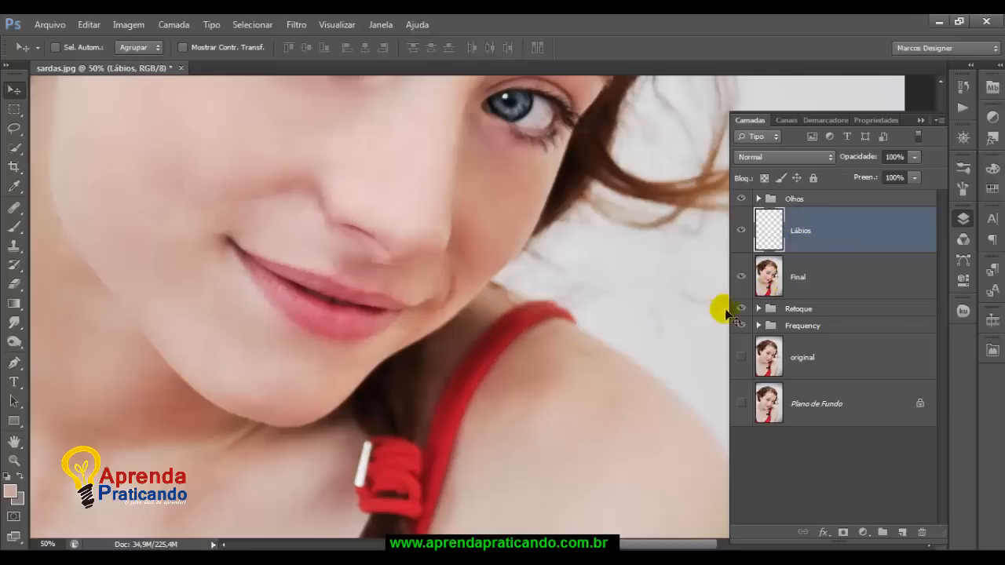
# Step: Sample the lip color as the foreground color and shift it to a stronger pink, d45d9d
pyautogui.click(11, 493)
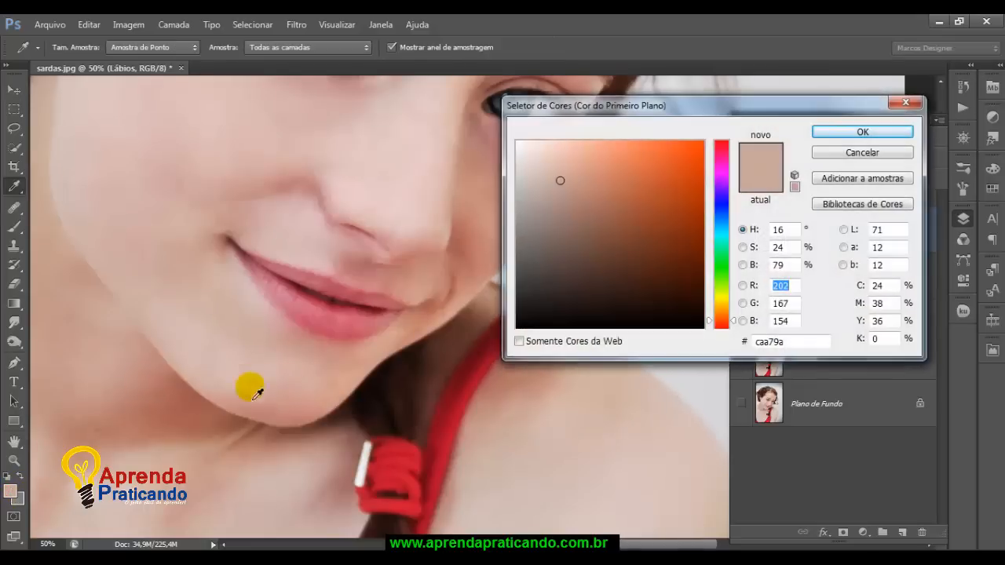
pyautogui.click(322, 318)
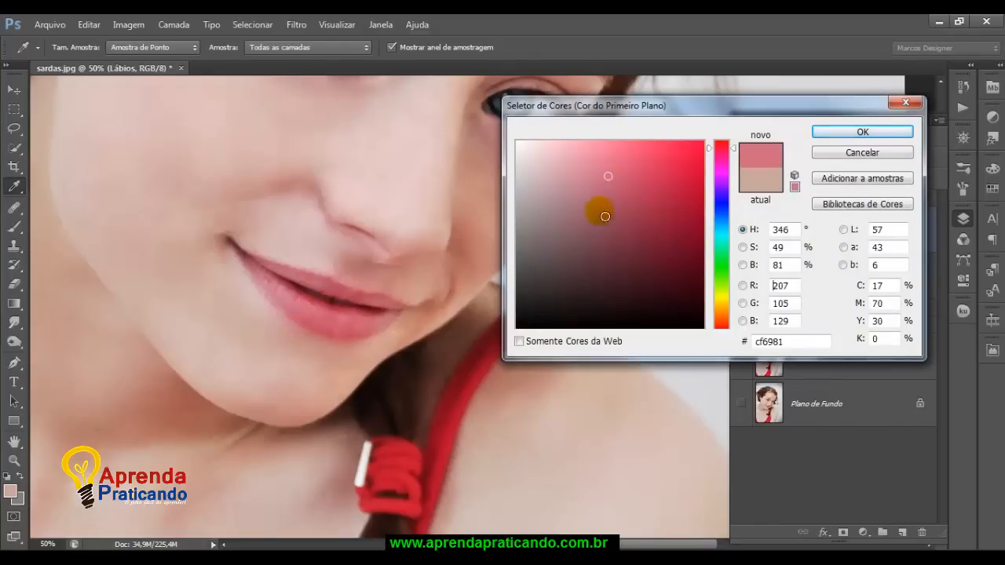
pyautogui.moveTo(731, 152); pyautogui.dragTo(732, 158)
pyautogui.click(620, 171)
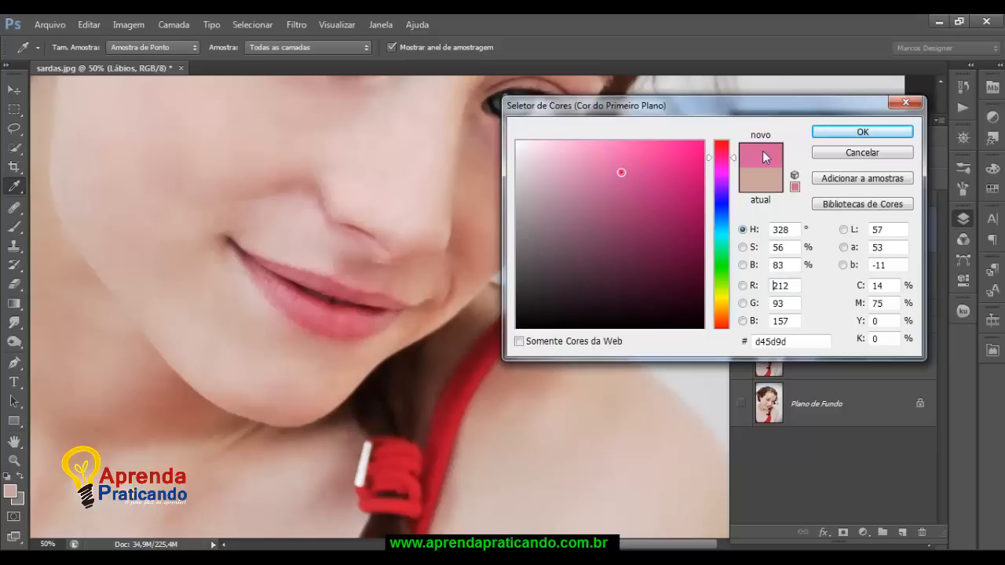
pyautogui.click(820, 133)
pyautogui.press('v')
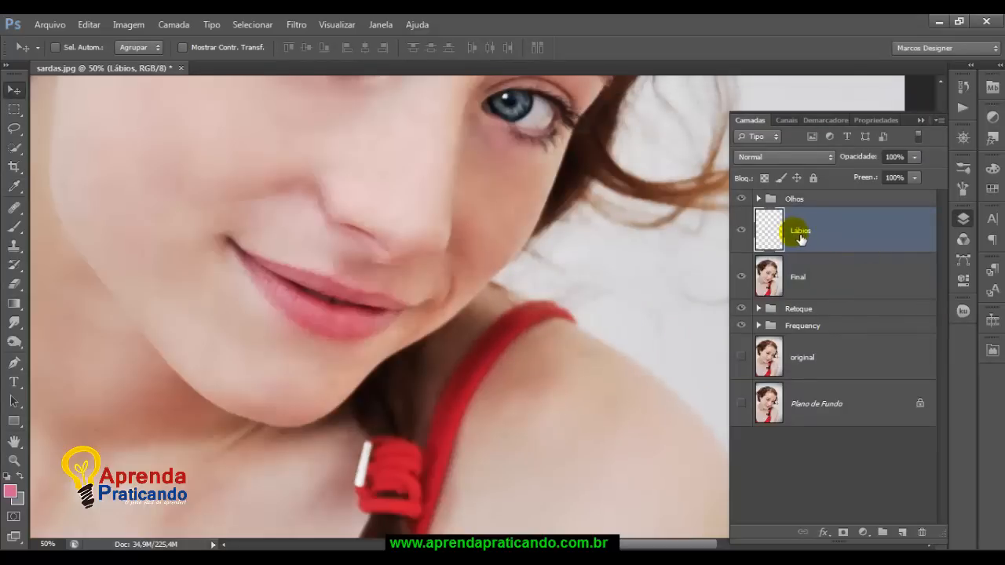
# Step: Set the Lábios layer's blend mode to Color (Cor) and fill the layer with the pink foreground color
pyautogui.click(786, 161)
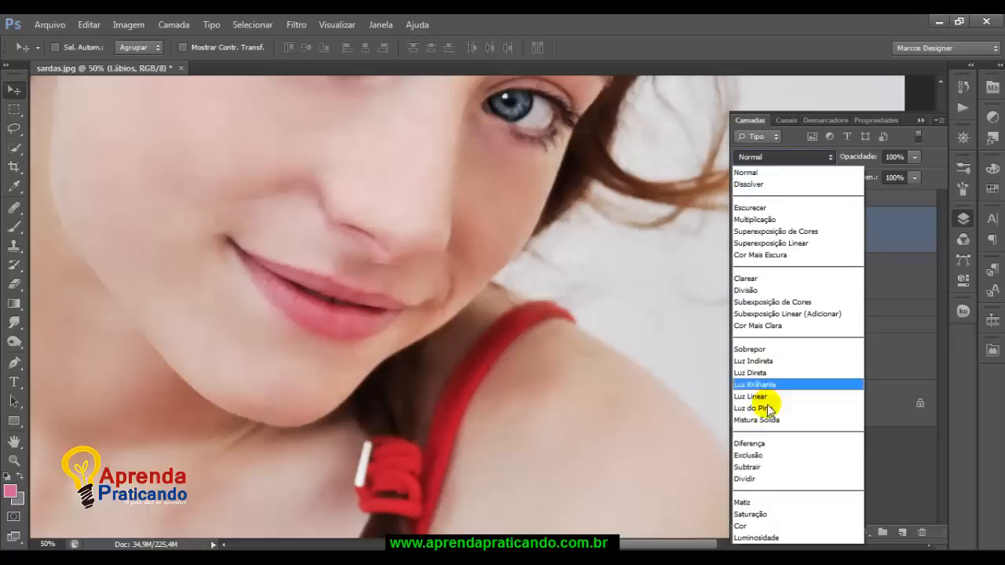
pyautogui.click(752, 527)
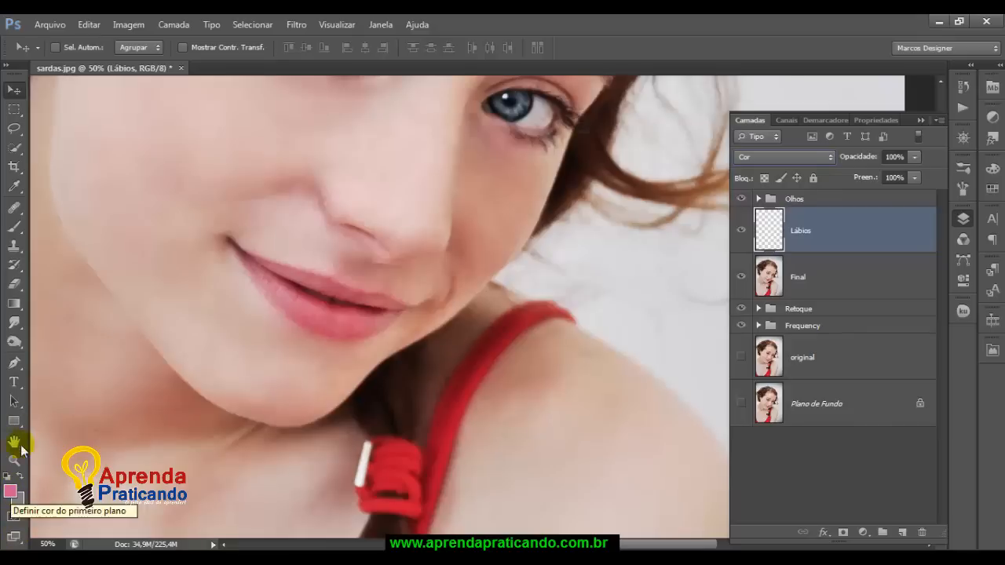
pyautogui.click(22, 308)
pyautogui.rightClick(22, 312)
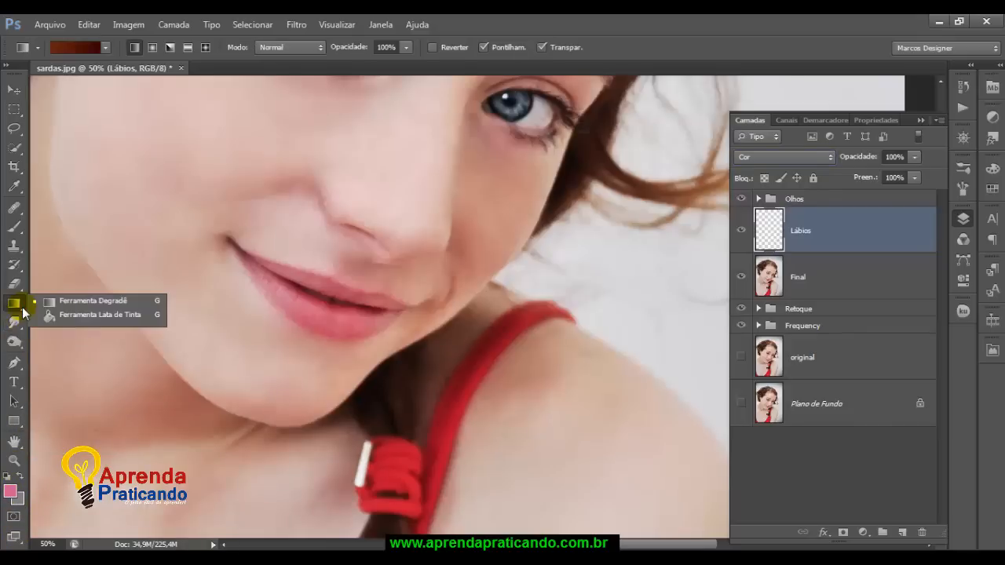
pyautogui.click(49, 315)
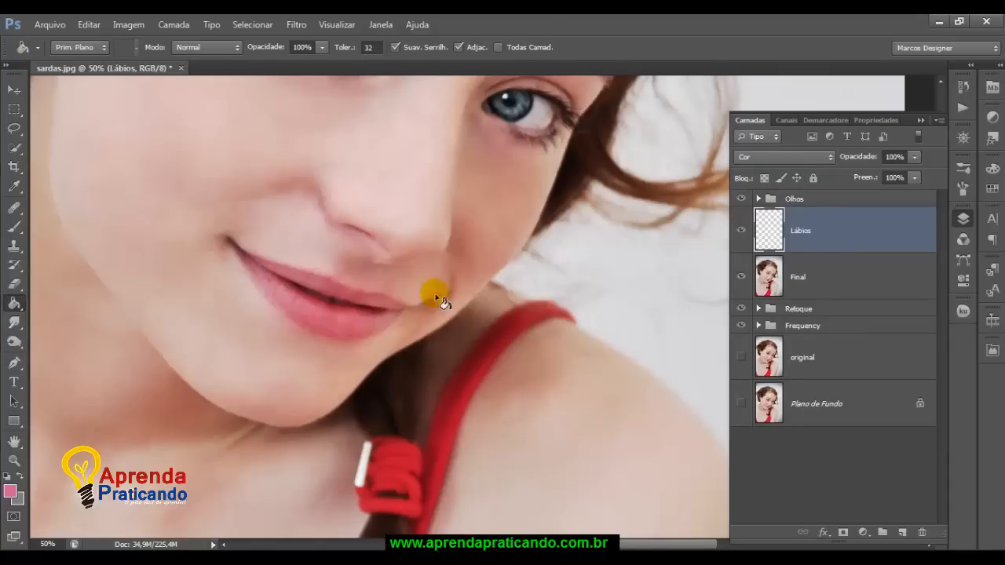
pyautogui.click(369, 234)
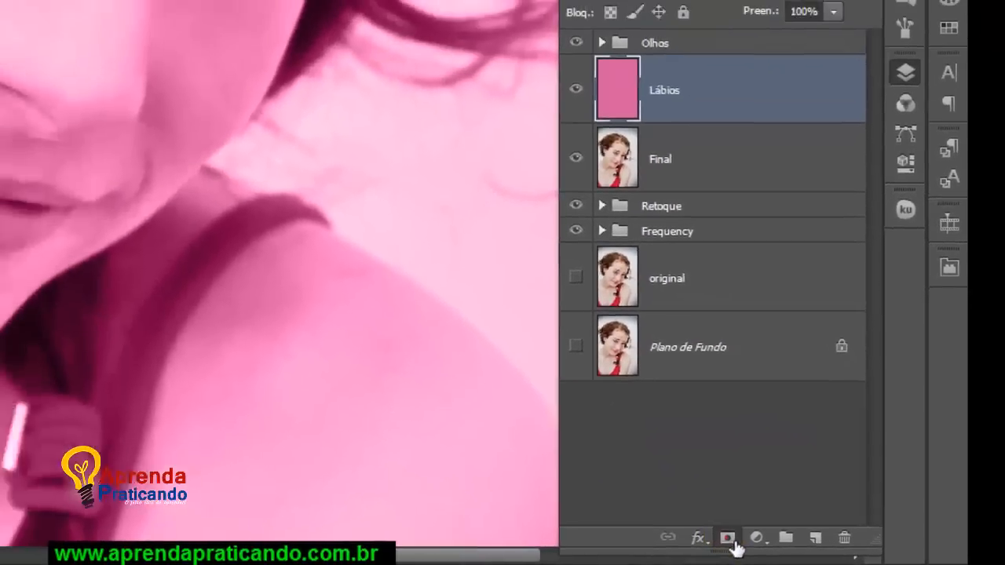
# Step: Add a layer mask to the Lábios layer and fill the mask with black
pyautogui.click(632, 530)
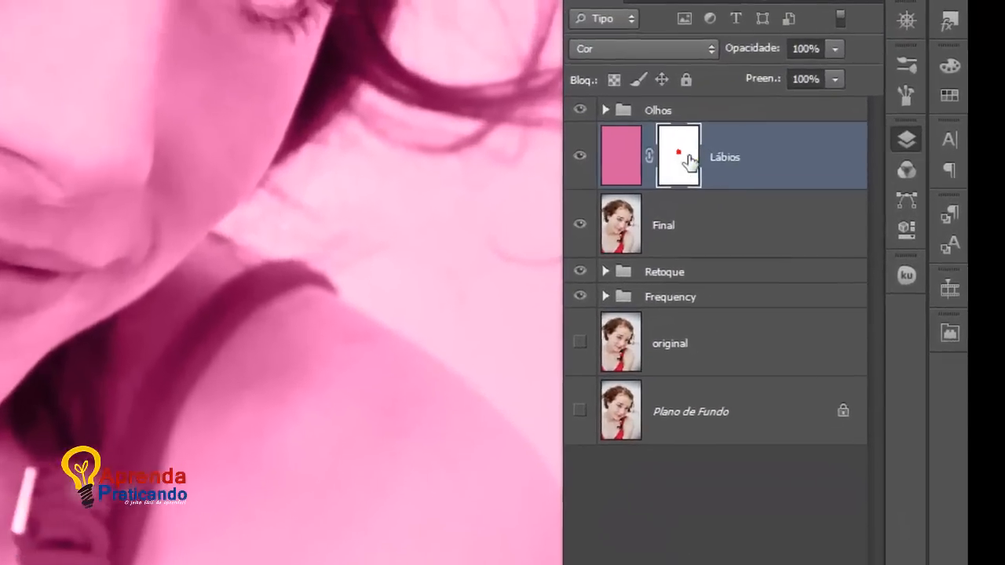
pyautogui.click(687, 161)
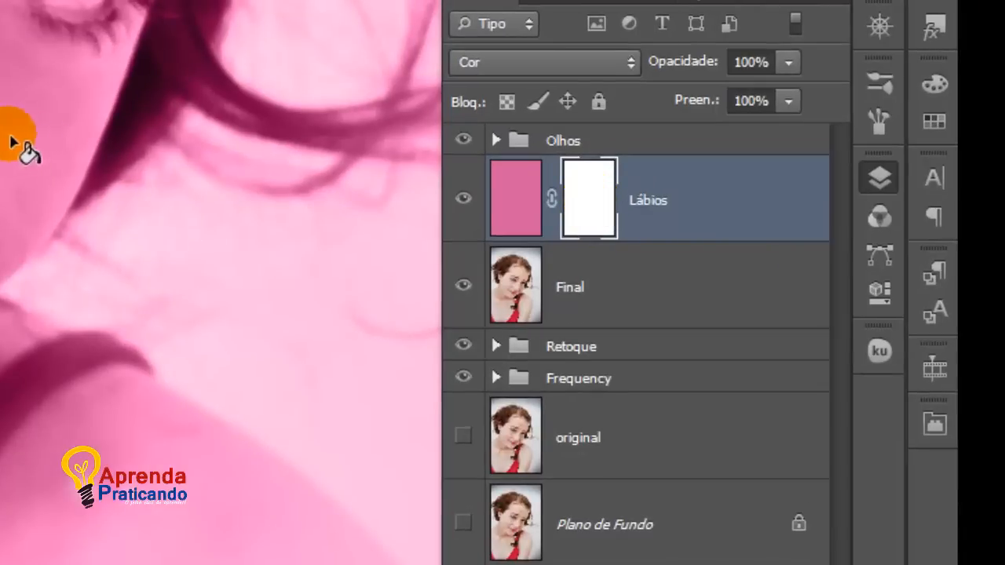
pyautogui.click(583, 200)
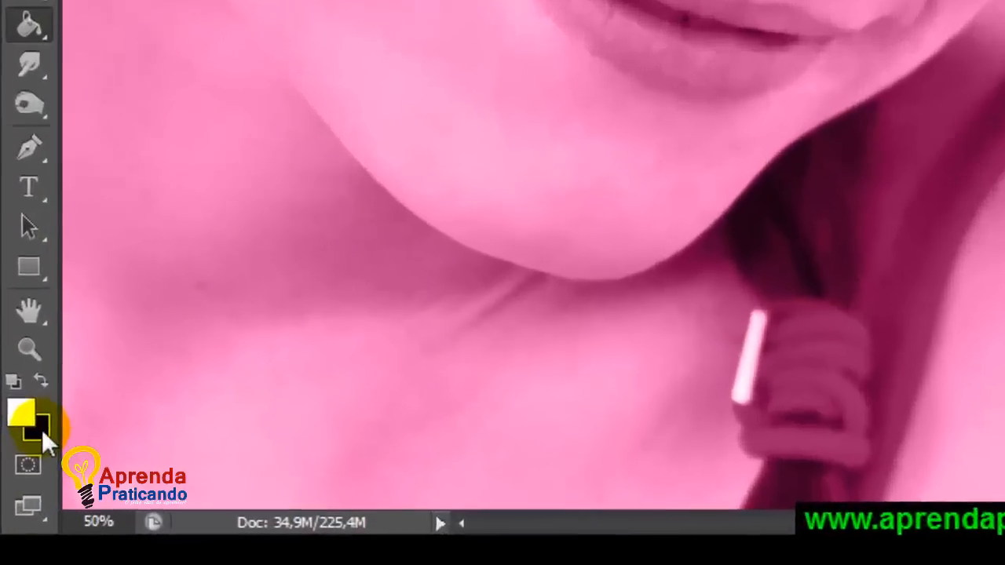
pyautogui.press('d')
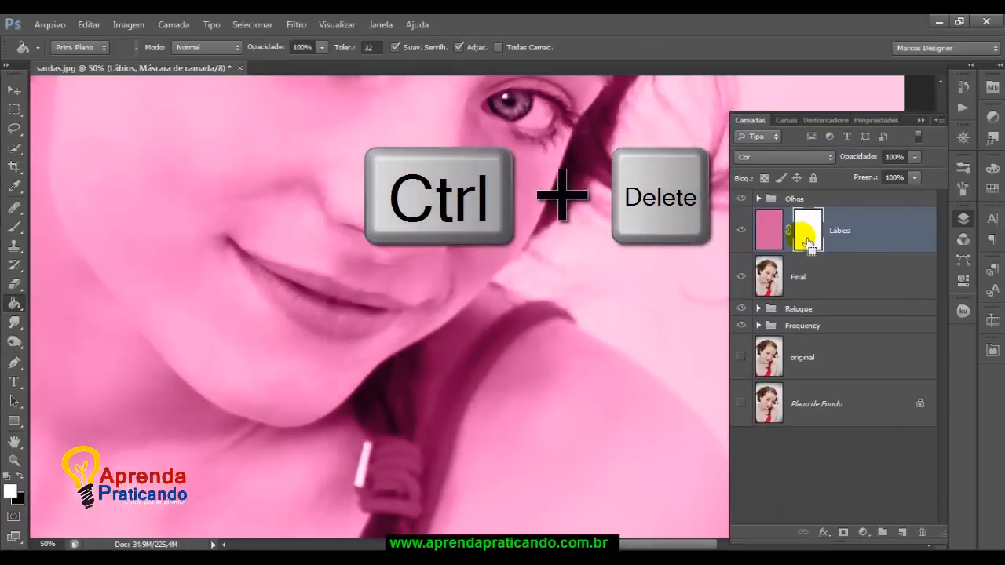
pyautogui.hotkey('ctrl', 'Delete')
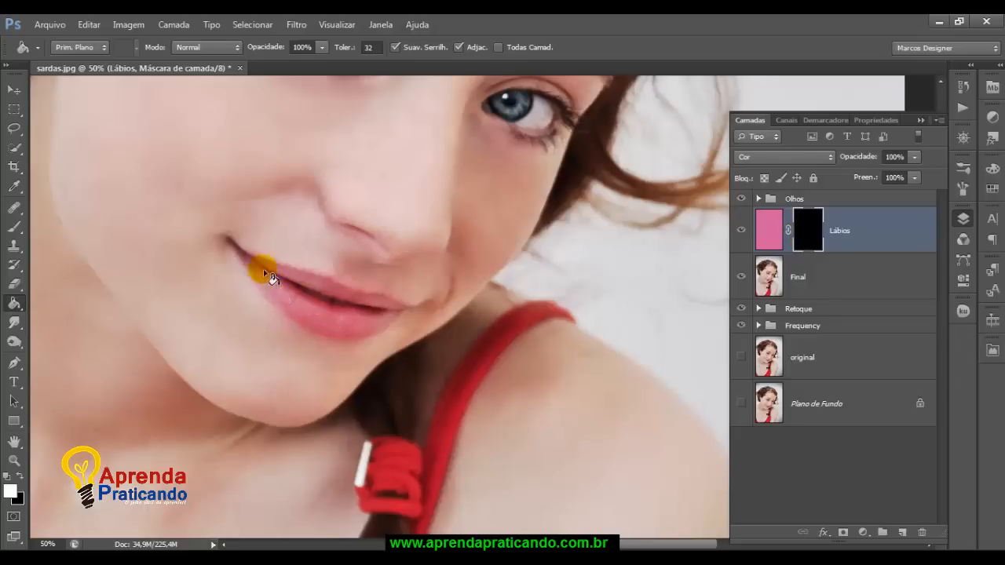
# Step: Paint white over the lips on the Lábios mask with the Brush at 10% opacity
pyautogui.click(15, 229)
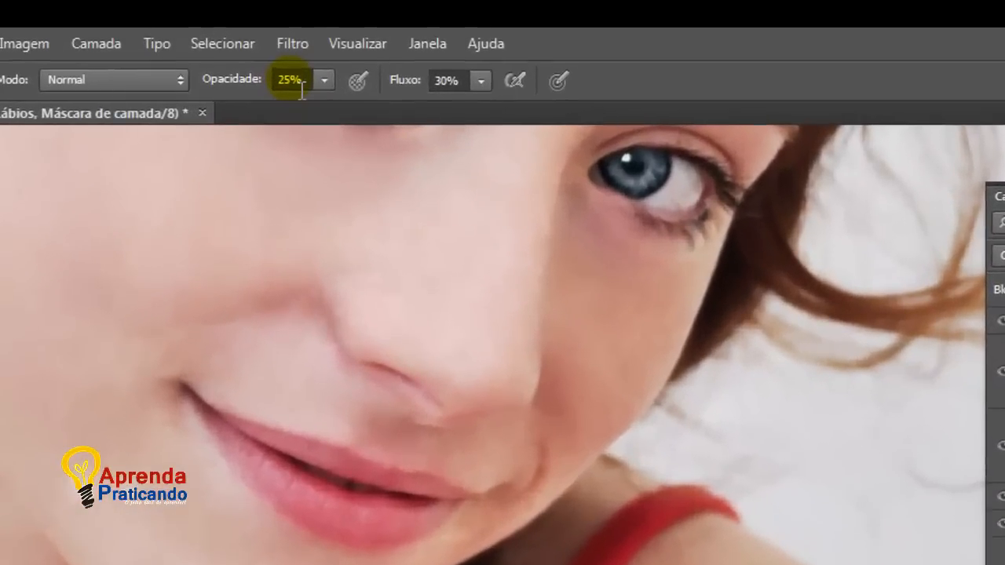
pyautogui.click(295, 86)
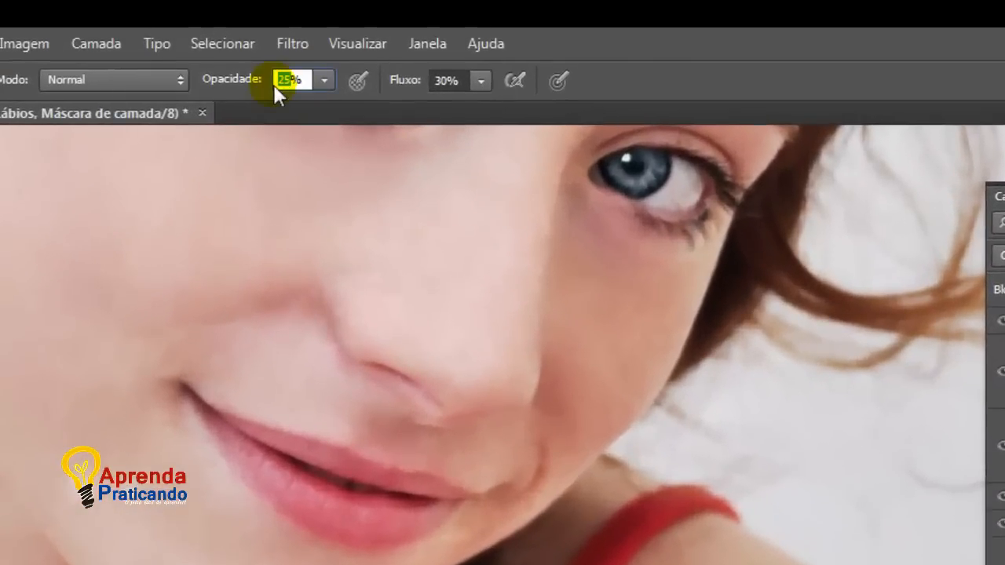
pyautogui.write('10')
pyautogui.press('Return')
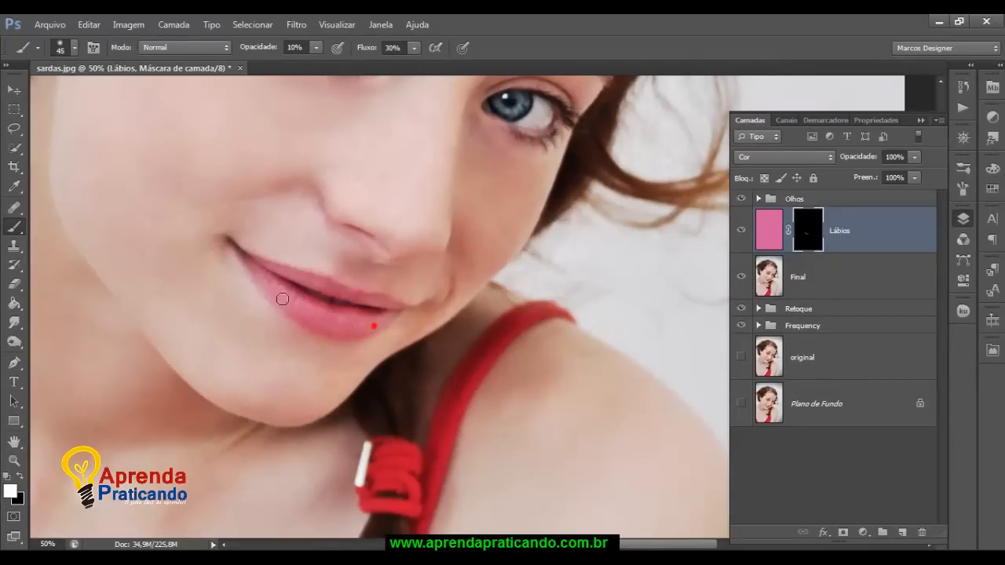
pyautogui.moveTo(282, 300)
pyautogui.mouseDown()
pyautogui.moveTo(259, 269)
pyautogui.moveTo(370, 305)
pyautogui.moveTo(402, 323)
pyautogui.moveTo(432, 366)
pyautogui.mouseUp()
pyautogui.moveTo(344, 331)
pyautogui.mouseDown()
pyautogui.moveTo(357, 355)
pyautogui.moveTo(283, 295)
pyautogui.moveTo(277, 314)
pyautogui.moveTo(317, 344)
pyautogui.moveTo(398, 353)
pyautogui.moveTo(335, 340)
pyautogui.moveTo(282, 290)
pyautogui.moveTo(323, 326)
pyautogui.moveTo(294, 310)
pyautogui.moveTo(368, 325)
pyautogui.moveTo(341, 327)
pyautogui.moveTo(308, 306)
pyautogui.moveTo(332, 296)
pyautogui.mouseUp()
# Step: Create a new layer above Lábios and name it Brilho nos lábios
pyautogui.click(904, 534)
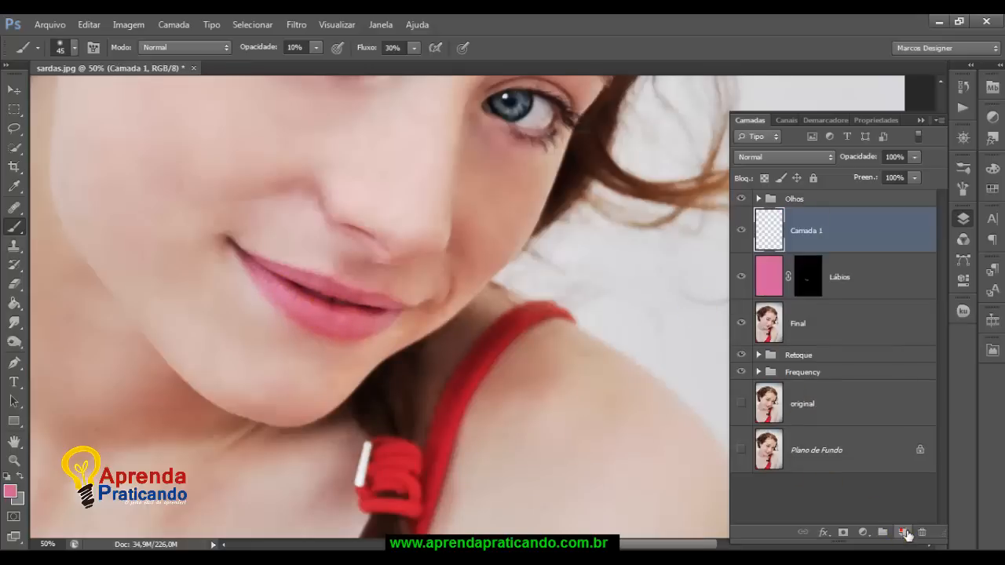
pyautogui.doubleClick(818, 240)
pyautogui.write('E')
pyautogui.write('rilho nos ')
pyautogui.write('lábios')
pyautogui.press('Return')
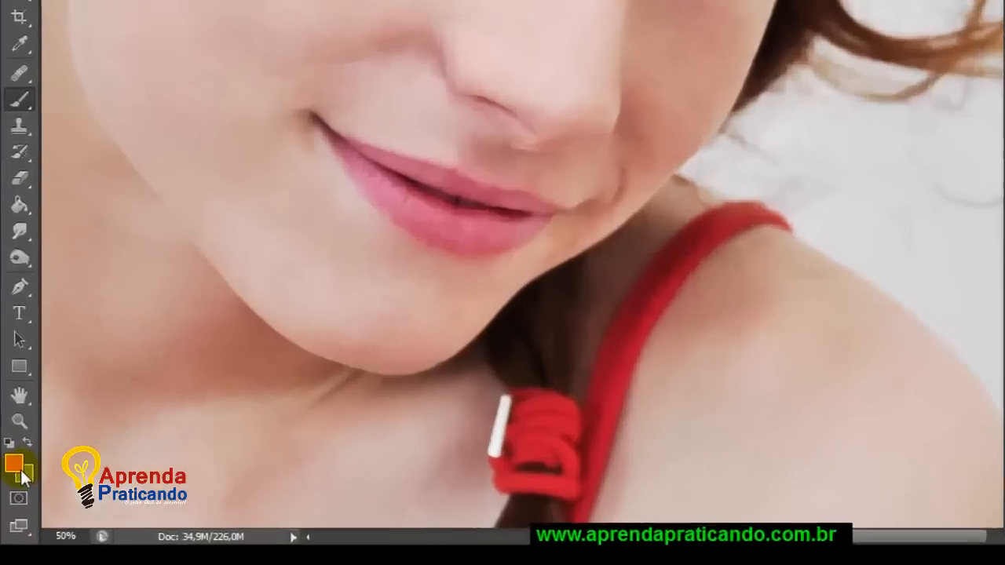
# Step: Make white the foreground color and raise the brush's opacity and flow to 100%
pyautogui.press('d')
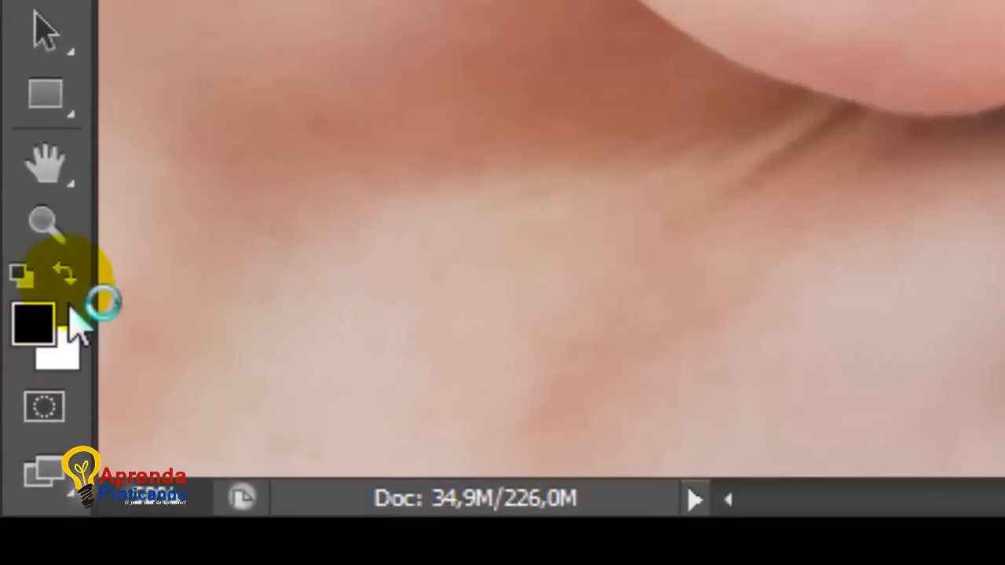
pyautogui.click(64, 273)
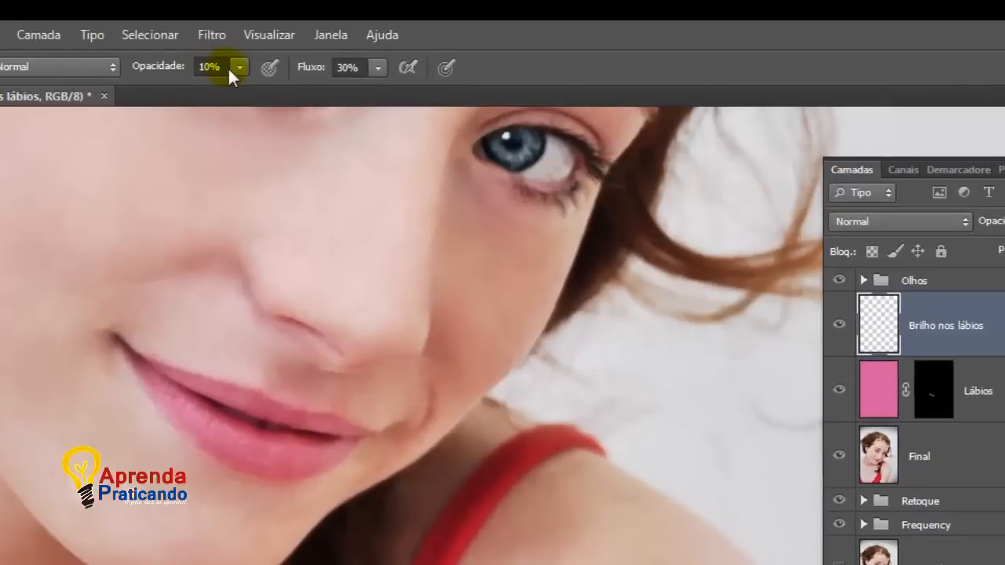
pyautogui.click(298, 52)
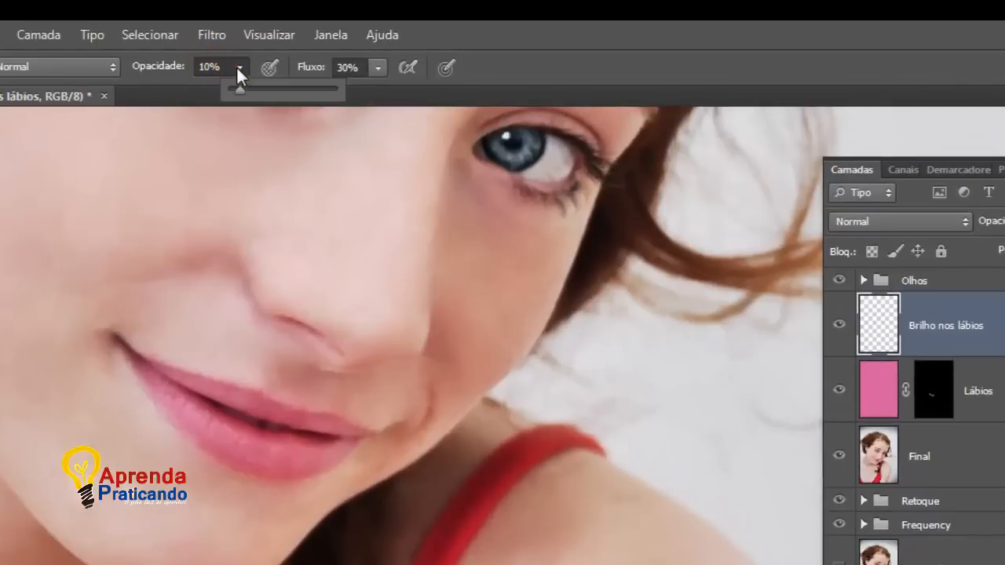
pyautogui.moveTo(243, 88); pyautogui.dragTo(443, 95)
pyautogui.click(378, 67)
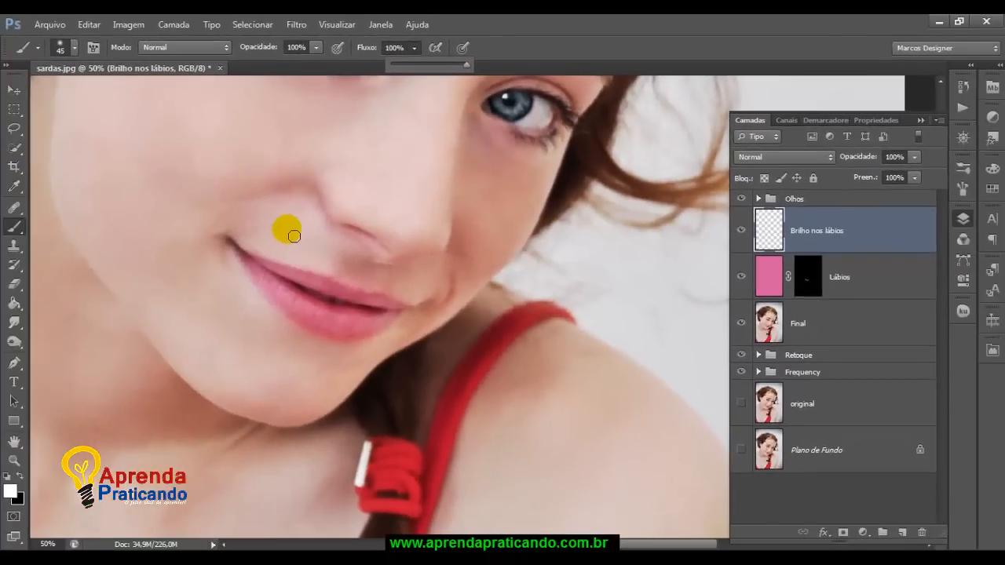
# Step: Try a white shine stroke on the lower lip with an 8 px brush and undo it
pyautogui.click(73, 49)
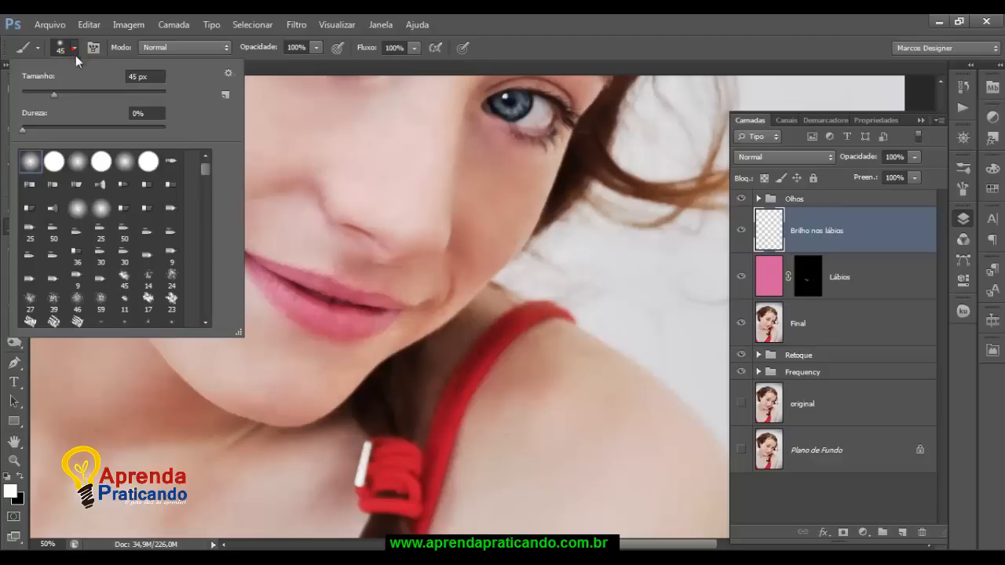
pyautogui.moveTo(54, 95); pyautogui.dragTo(28, 97)
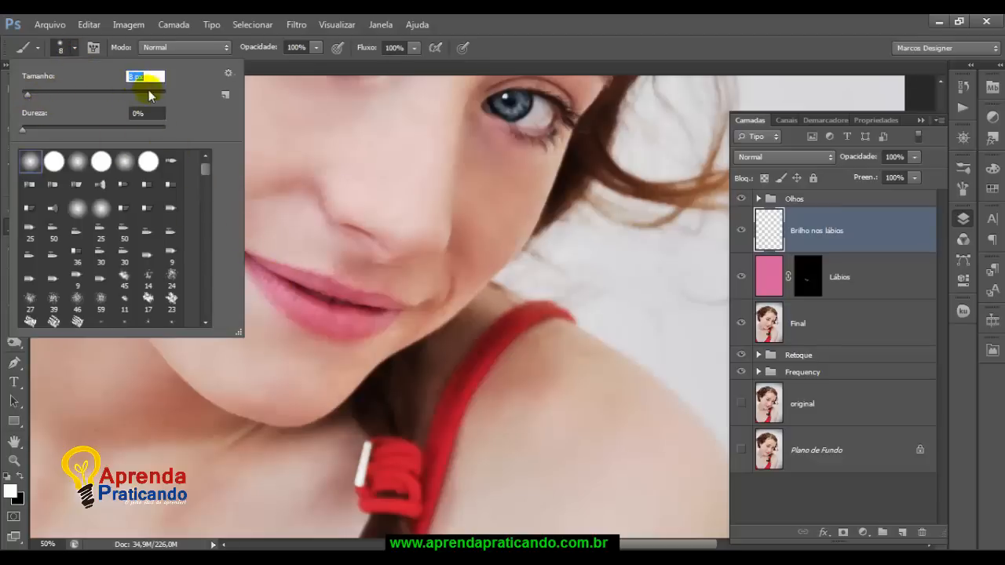
pyautogui.press('Return')
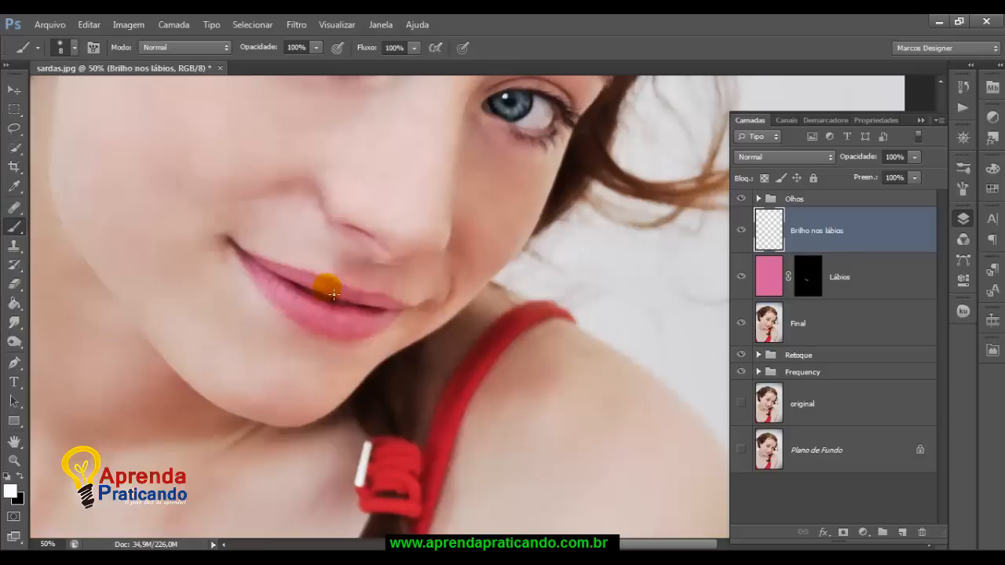
pyautogui.hotkey('ctrl', '+')
pyautogui.hotkey('ctrl', '+')
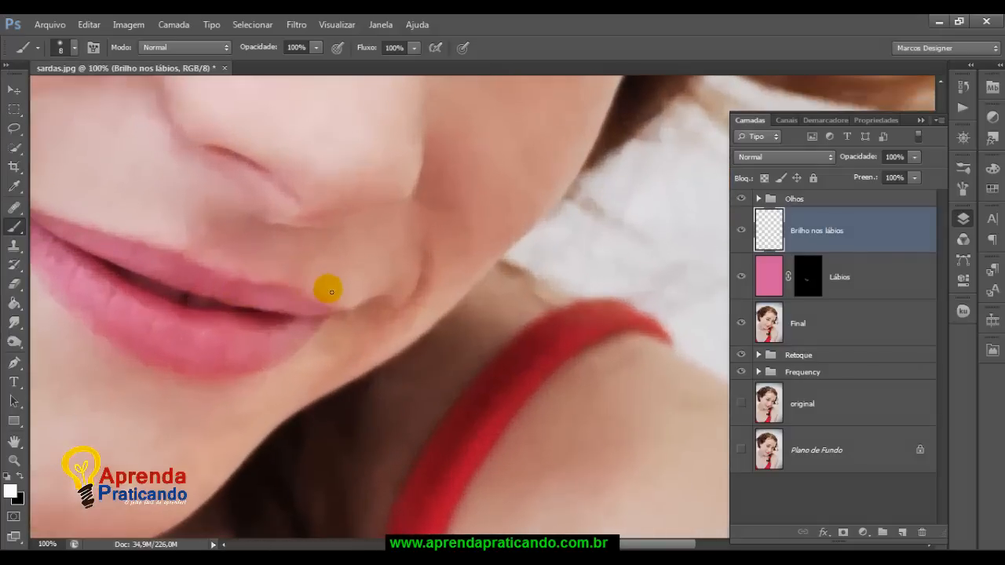
pyautogui.moveTo(471, 288); pyautogui.dragTo(545, 292)
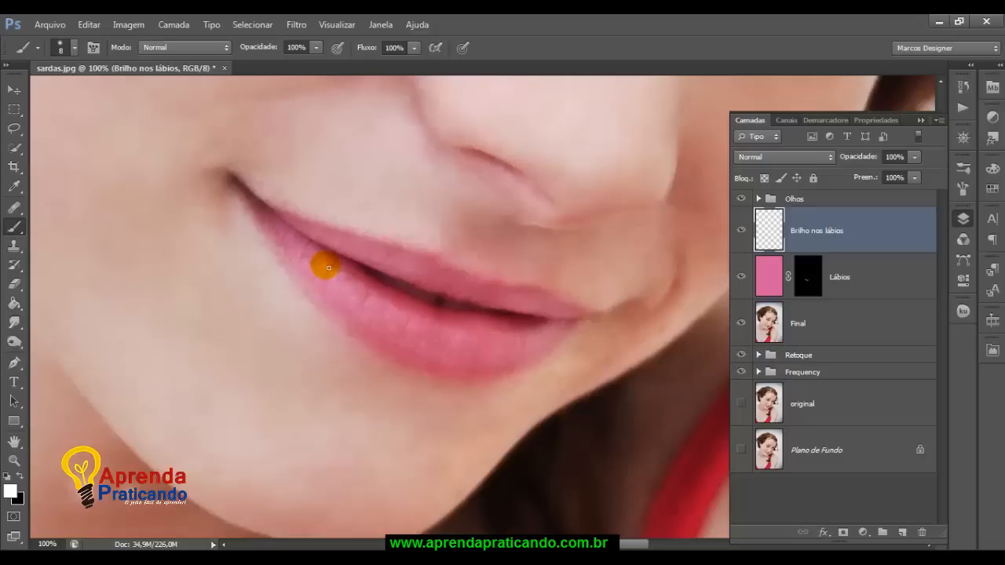
pyautogui.moveTo(329, 267); pyautogui.dragTo(323, 274)
pyautogui.hotkey('ctrl', 'z')
# Step: Set the brush size to 2 px and paint small white zigzag highlights along both lips on the Brilho nos lábios layer
pyautogui.click(75, 49)
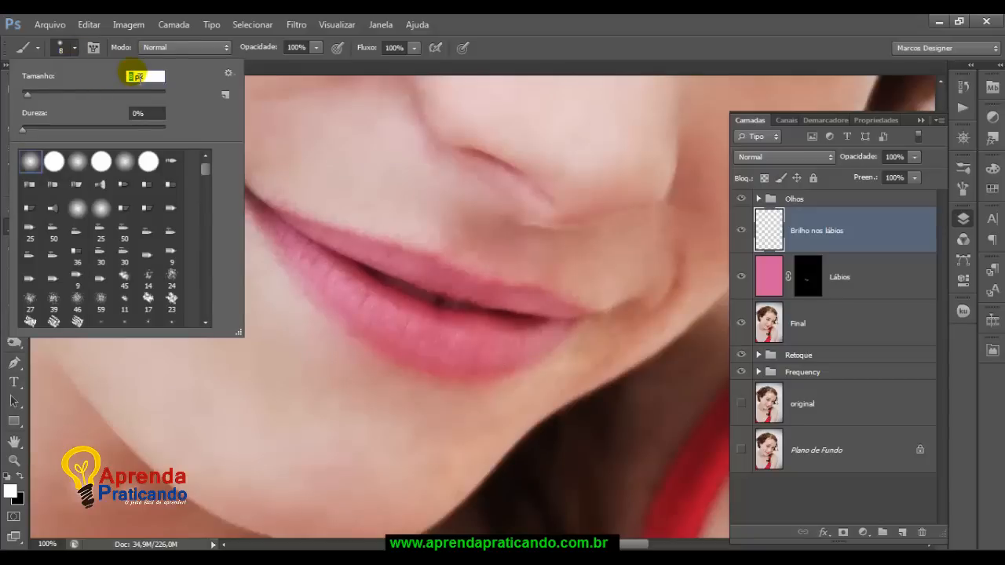
pyautogui.write('2')
pyautogui.press('Return')
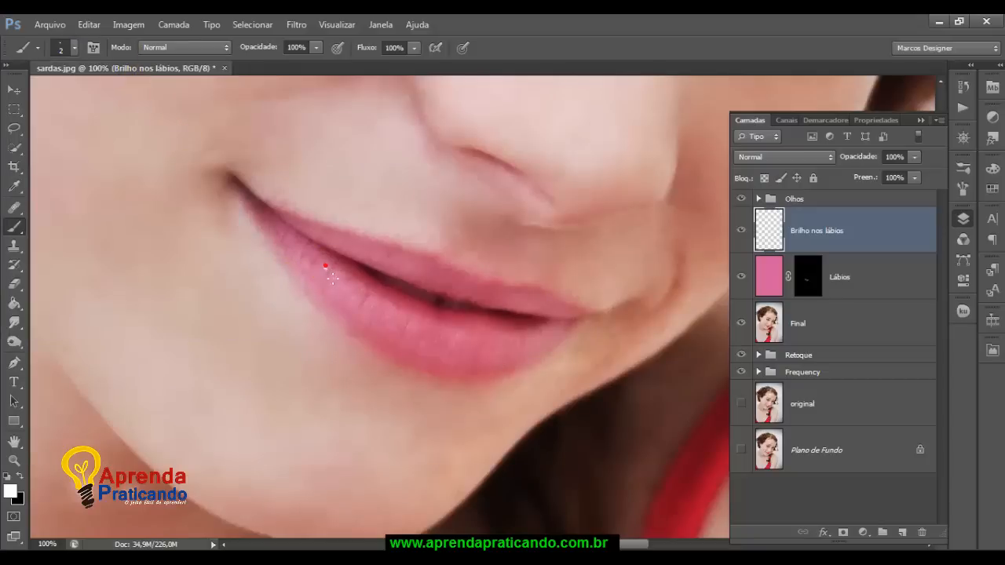
pyautogui.moveTo(327, 268); pyautogui.dragTo(368, 303)
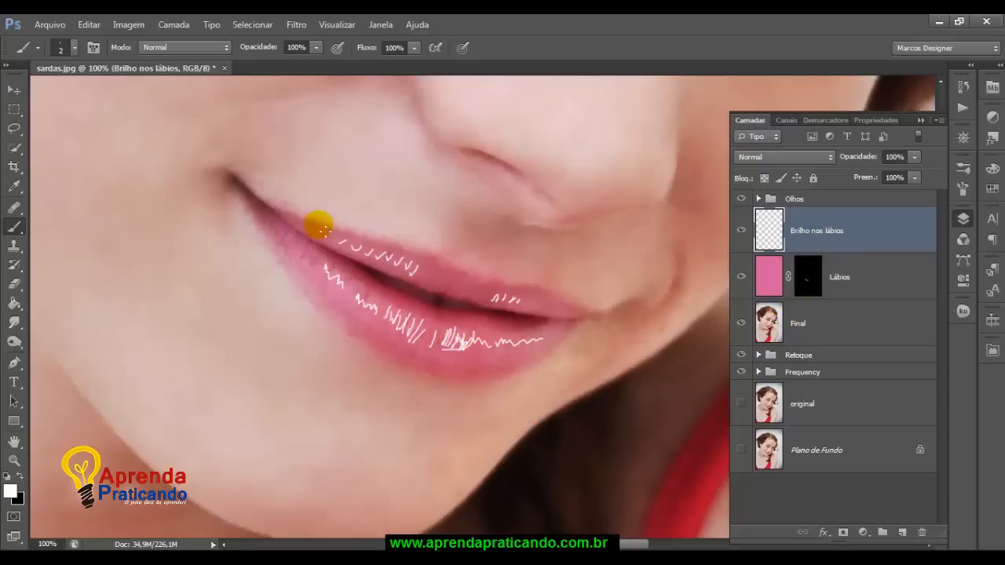
# Step: Convert the Brilho nos lábios layer to a smart object and apply a Gaussian Blur with a 12.7-pixel radius
pyautogui.rightClick(826, 238)
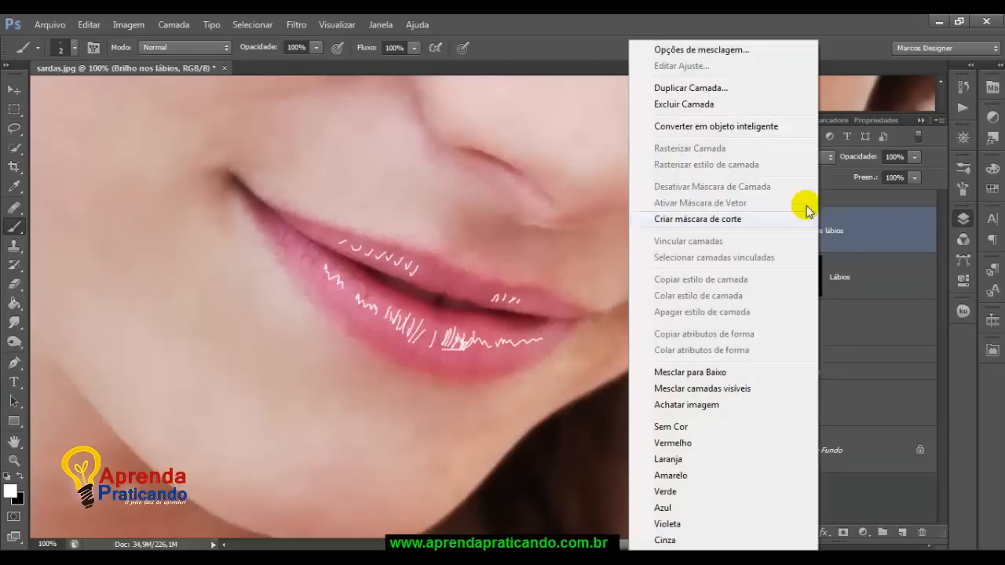
pyautogui.click(739, 127)
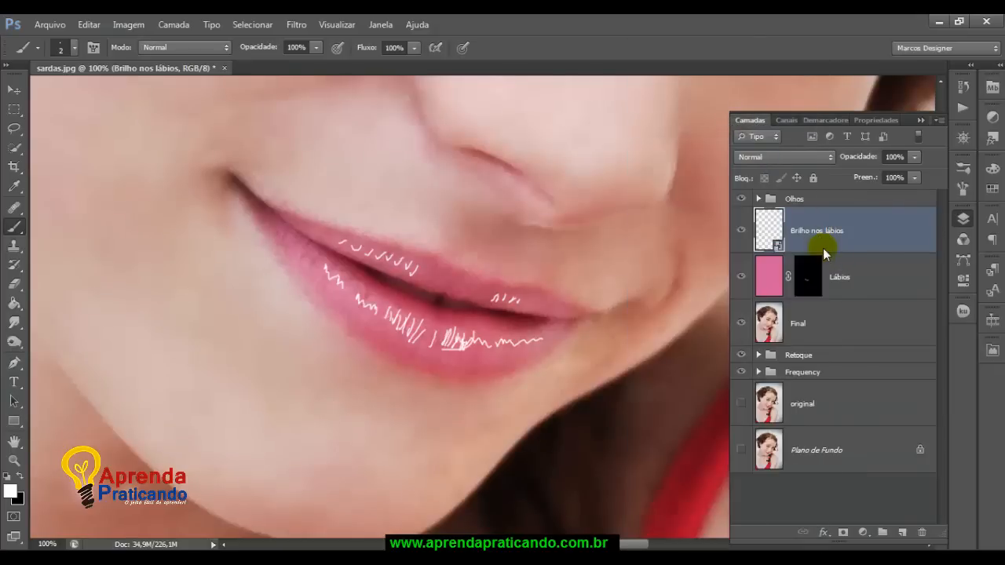
pyautogui.click(296, 25)
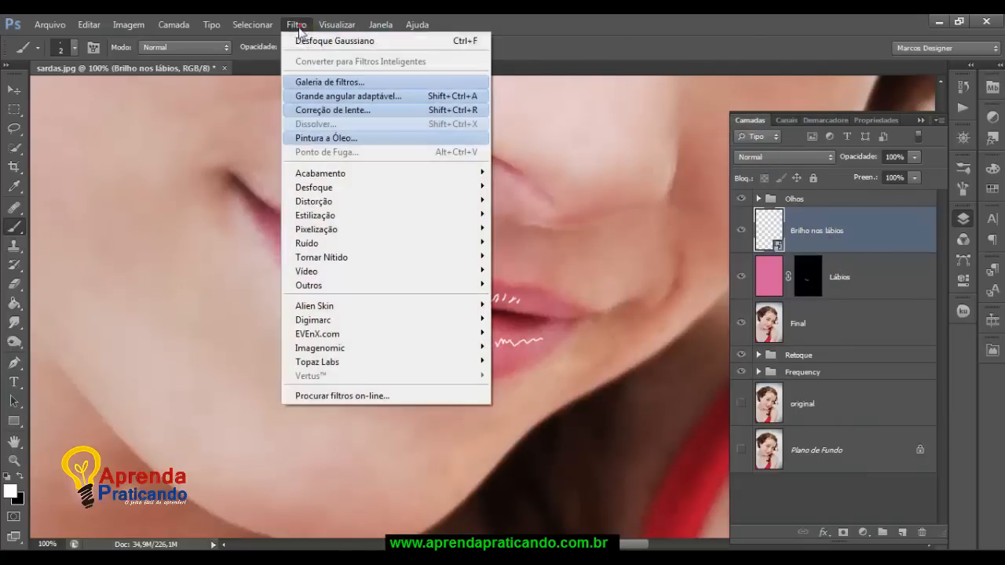
pyautogui.moveTo(351, 195)
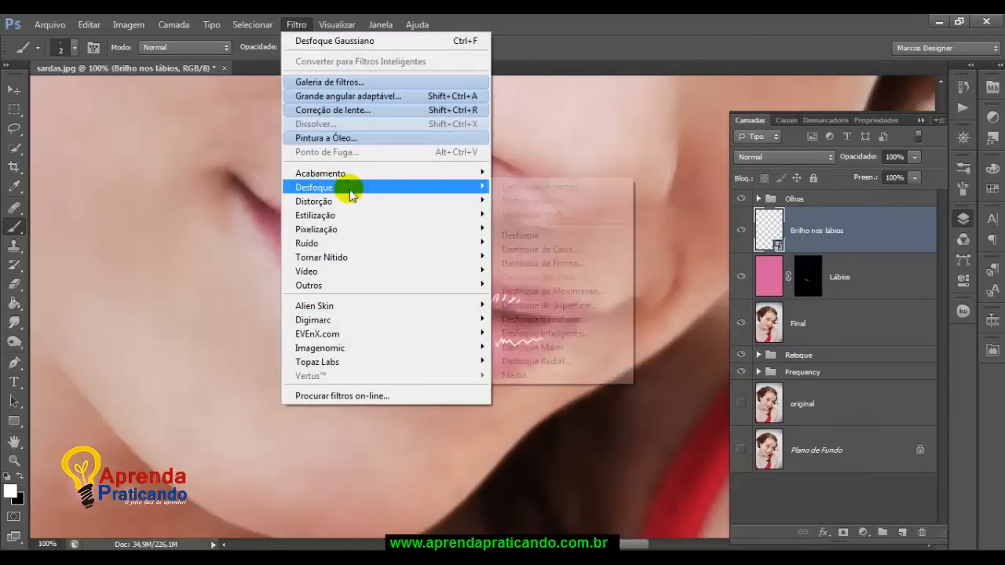
pyautogui.click(539, 319)
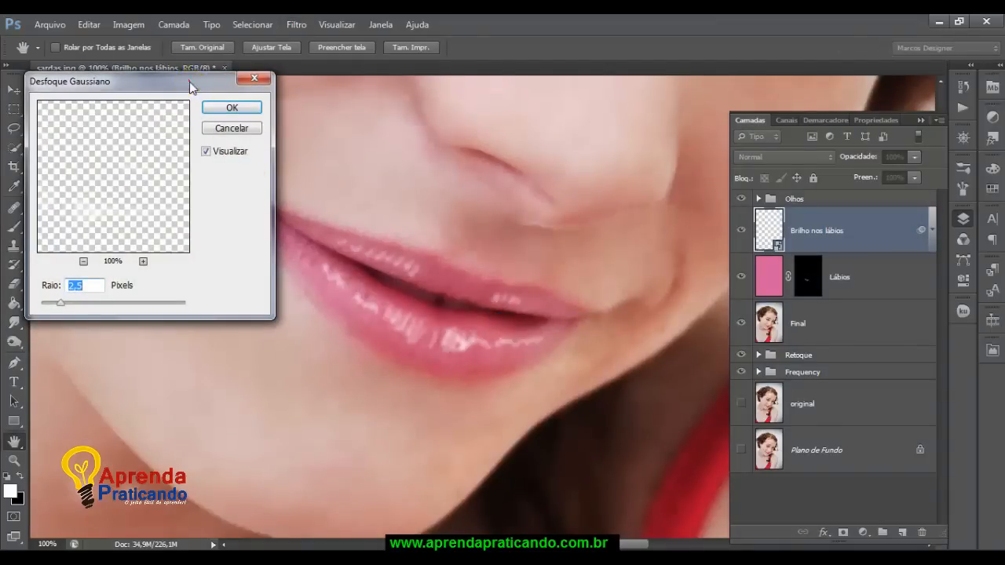
pyautogui.moveTo(190, 82); pyautogui.dragTo(194, 110)
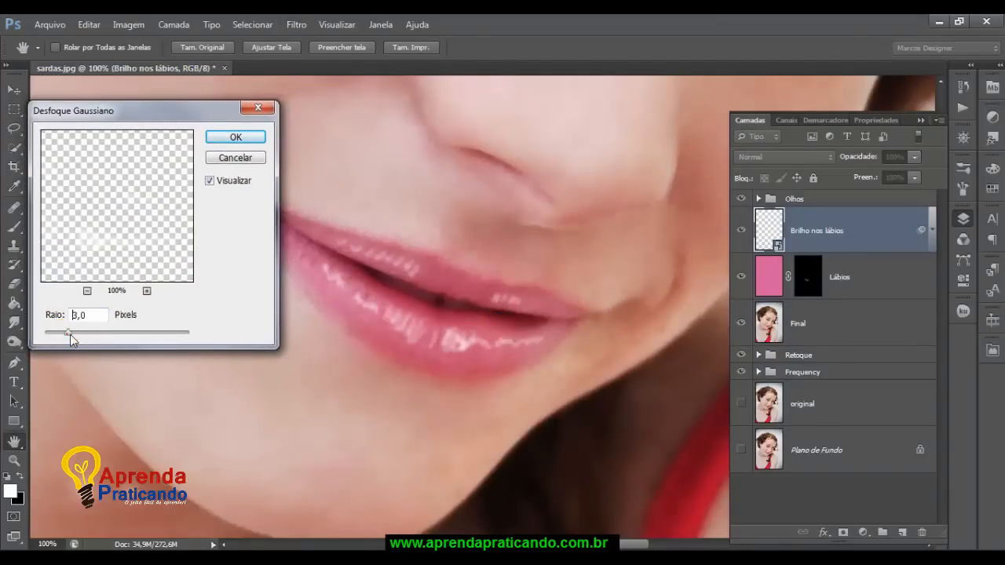
pyautogui.moveTo(82, 333); pyautogui.dragTo(83, 333)
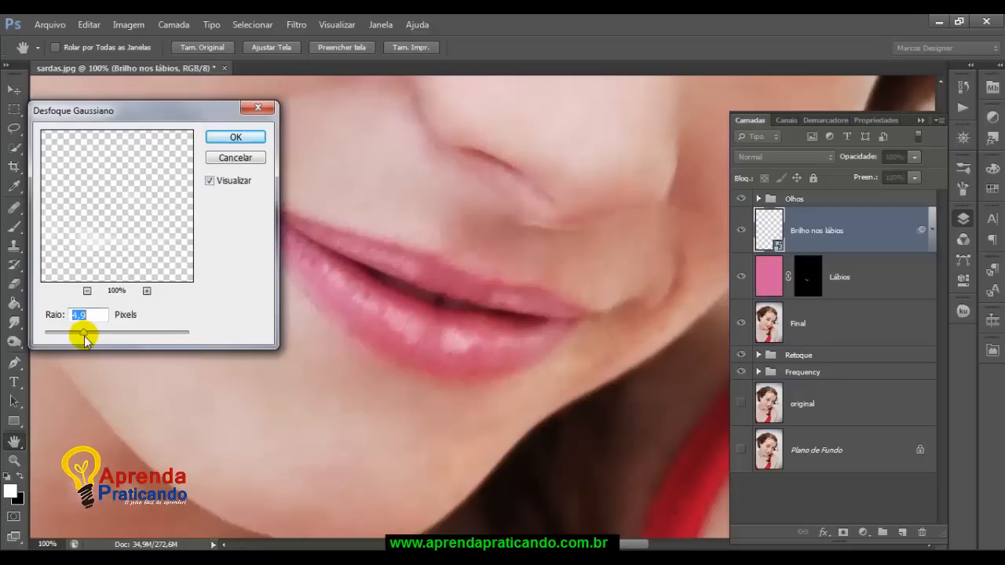
pyautogui.moveTo(83, 335); pyautogui.dragTo(96, 336)
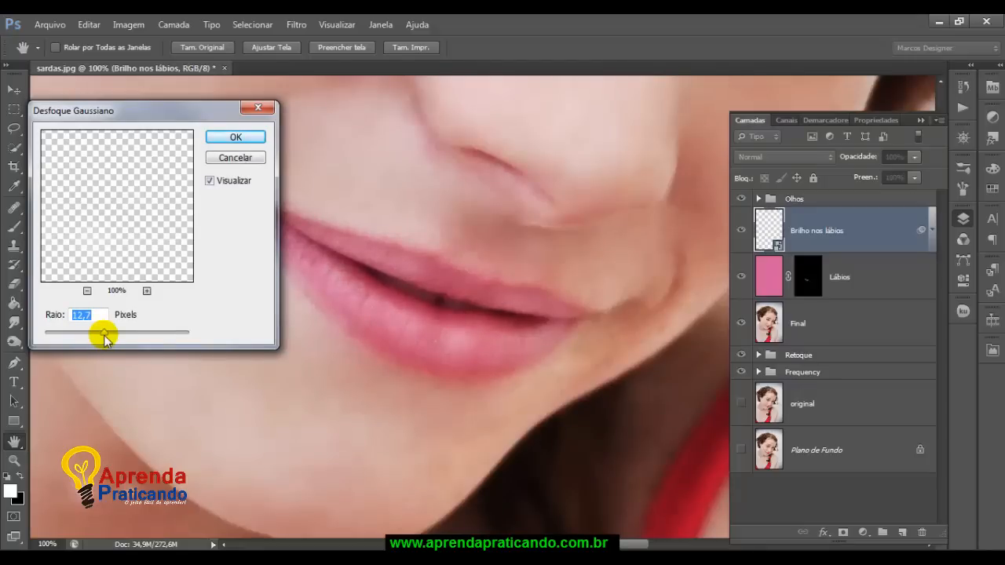
pyautogui.click(233, 137)
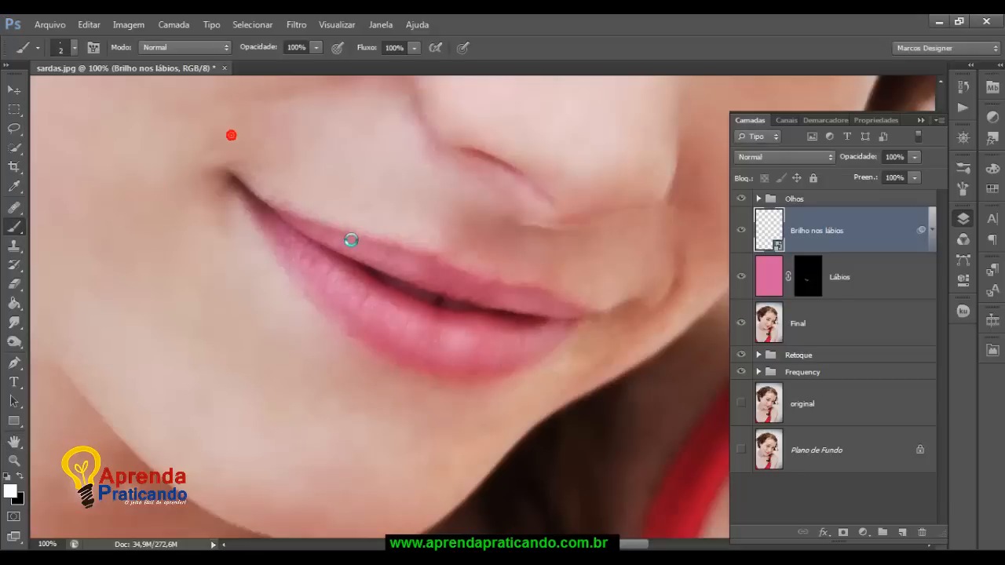
# Step: Examine the blurred lip shine in the whole portrait and closer on the face
pyautogui.hotkey('ctrl', '-')
pyautogui.hotkey('ctrl', '-')
pyautogui.hotkey('ctrl', '-')
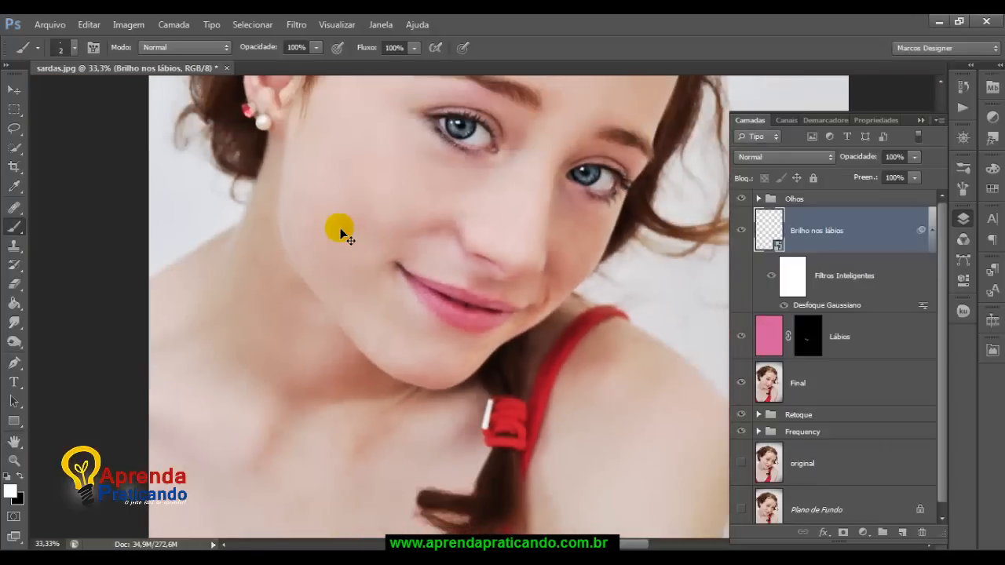
pyautogui.hotkey('ctrl', '-')
pyautogui.hotkey('ctrl', '-')
pyautogui.hotkey('ctrl', '-')
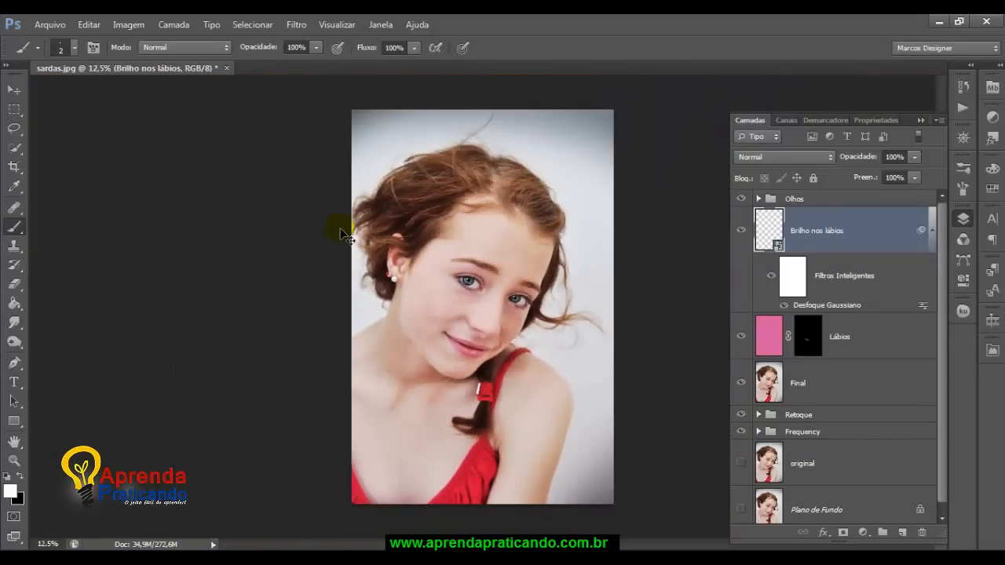
pyautogui.hotkey('ctrl', '+')
pyautogui.hotkey('ctrl', '+')
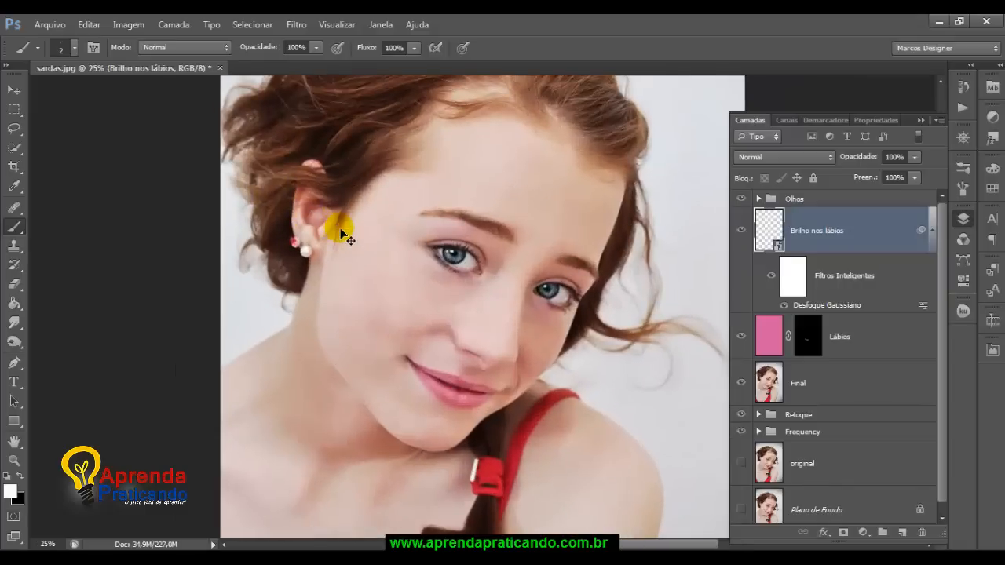
pyautogui.hotkey('ctrl', '+')
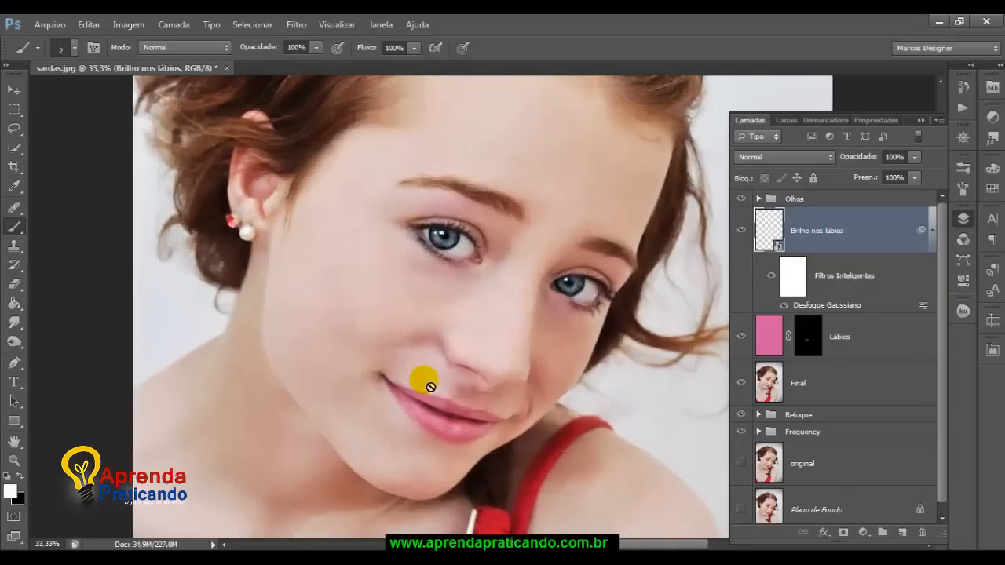
pyautogui.moveTo(558, 401); pyautogui.dragTo(483, 325)
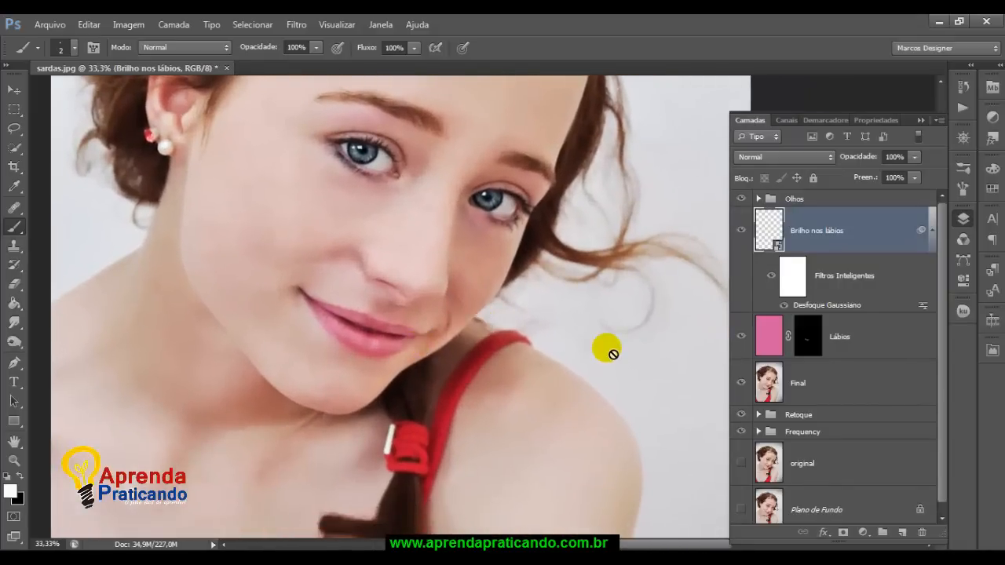
# Step: Reduce the fill of the Brilho nos lábios layer to 34%
pyautogui.moveTo(915, 178); pyautogui.dragTo(907, 198)
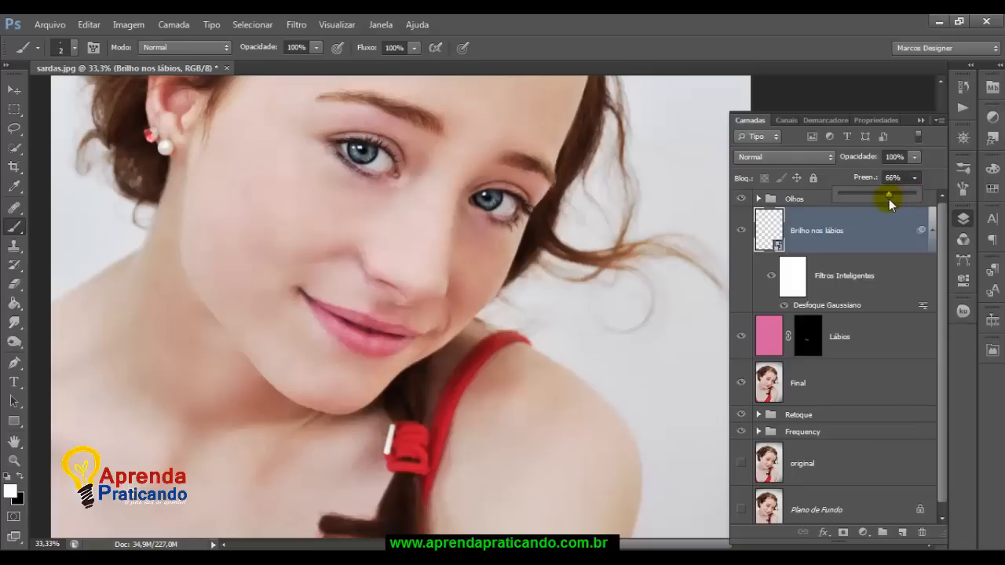
pyautogui.click(858, 339)
pyautogui.moveTo(914, 178); pyautogui.dragTo(914, 195)
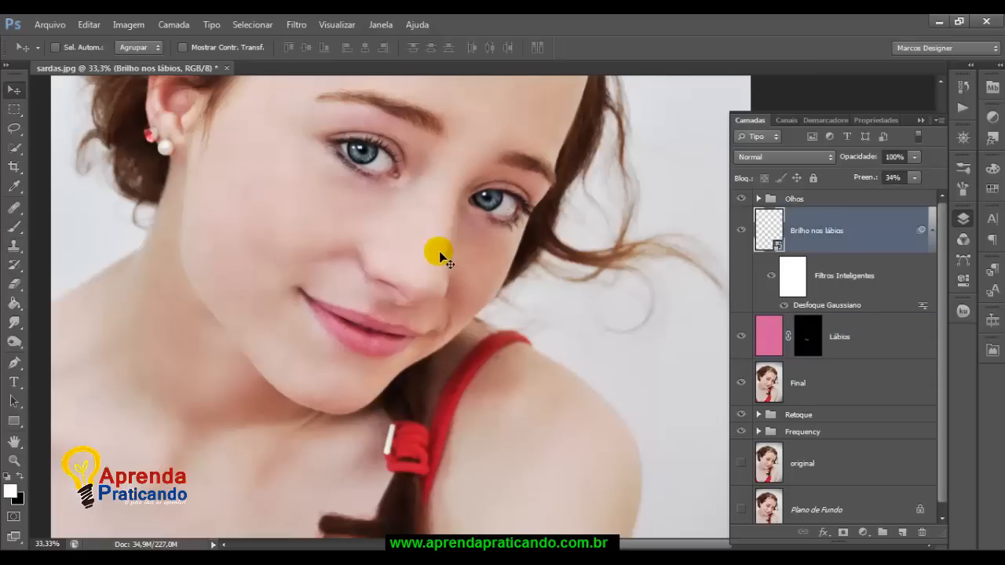
# Step: Group the Brilho nos lábios and Lábios layers and name the group Lábios
pyautogui.hotkey('ctrl', '+')
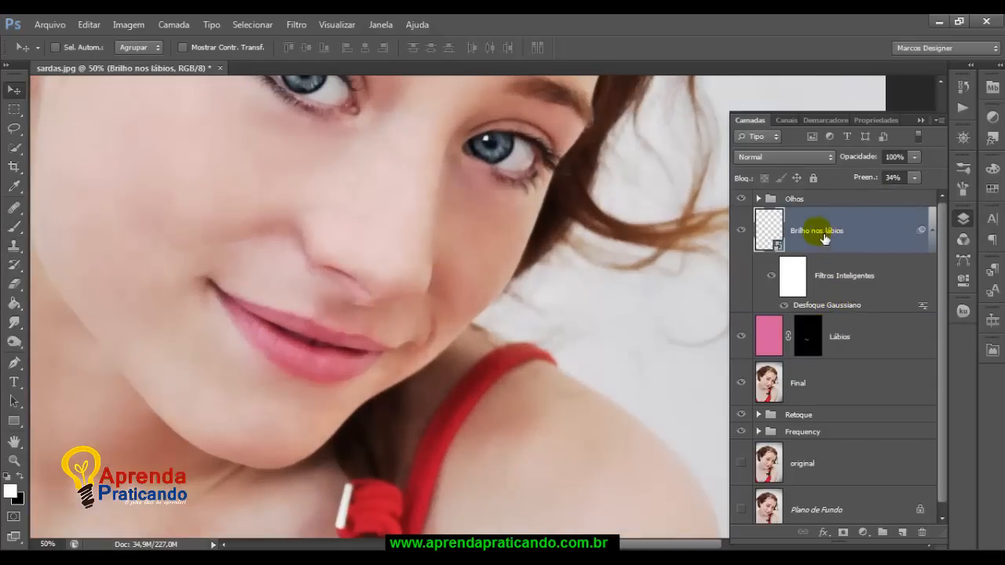
pyautogui.keyDown('ctrl'); pyautogui.click(856, 344); pyautogui.keyUp('ctrl')
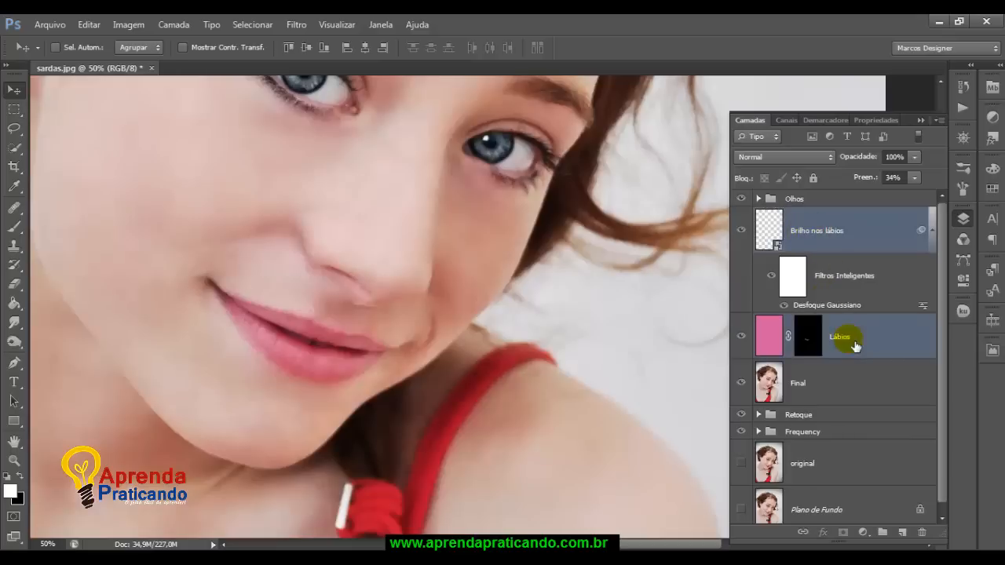
pyautogui.moveTo(855, 343); pyautogui.dragTo(885, 534)
pyautogui.doubleClick(799, 217)
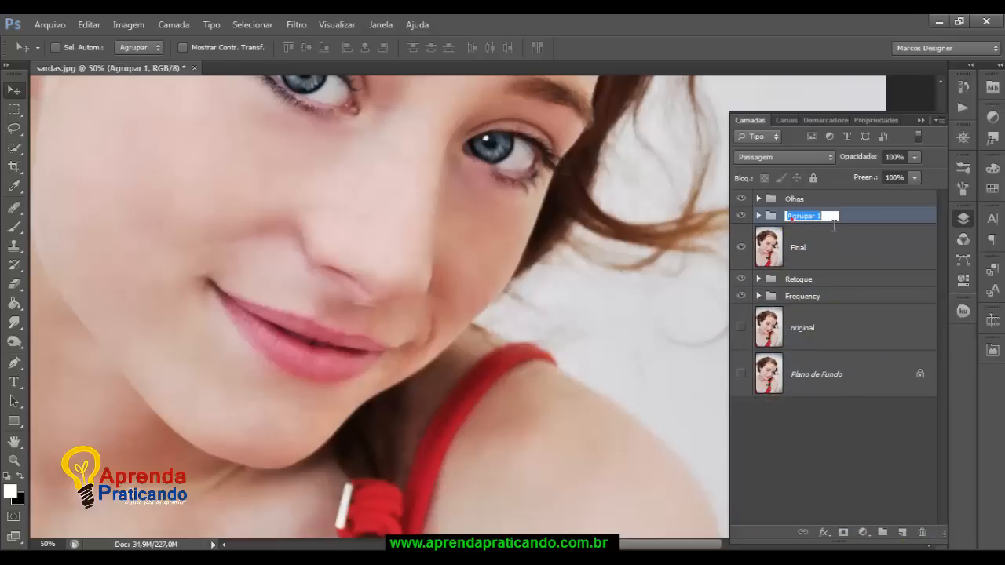
pyautogui.write('Láb')
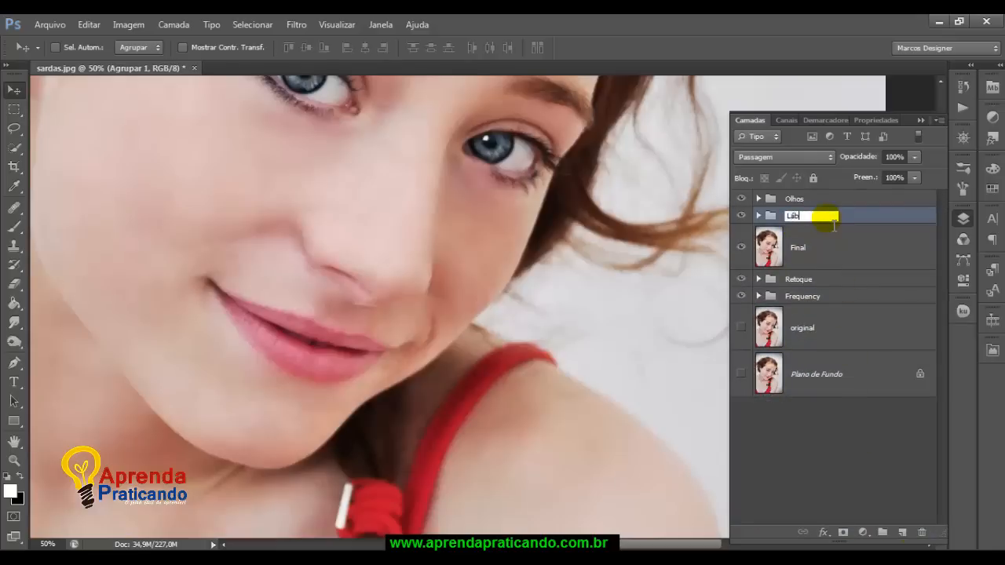
pyautogui.write('ios')
pyautogui.press('Return')
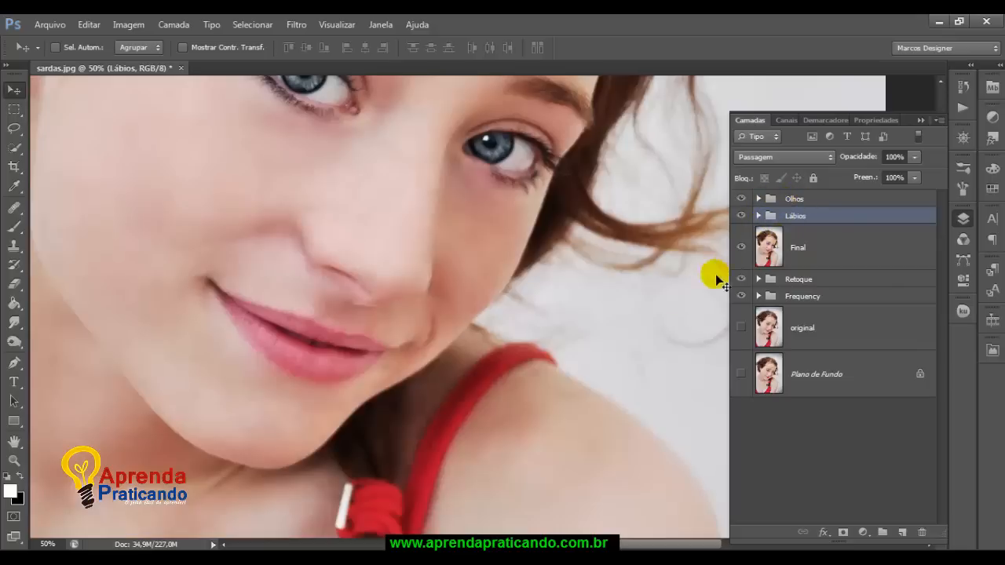
pyautogui.hotkey('ctrl', '-')
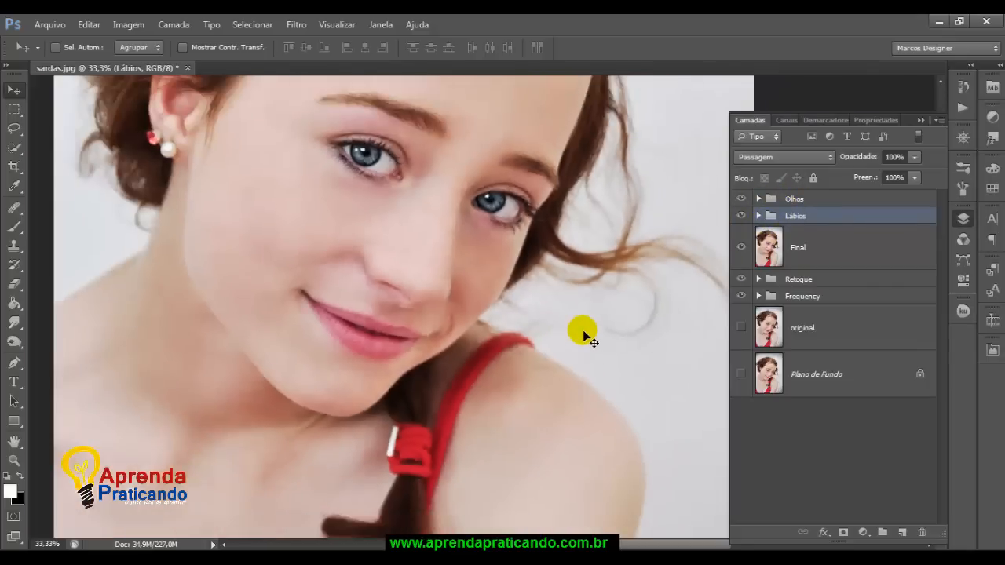
pyautogui.hotkey('ctrl', '-')
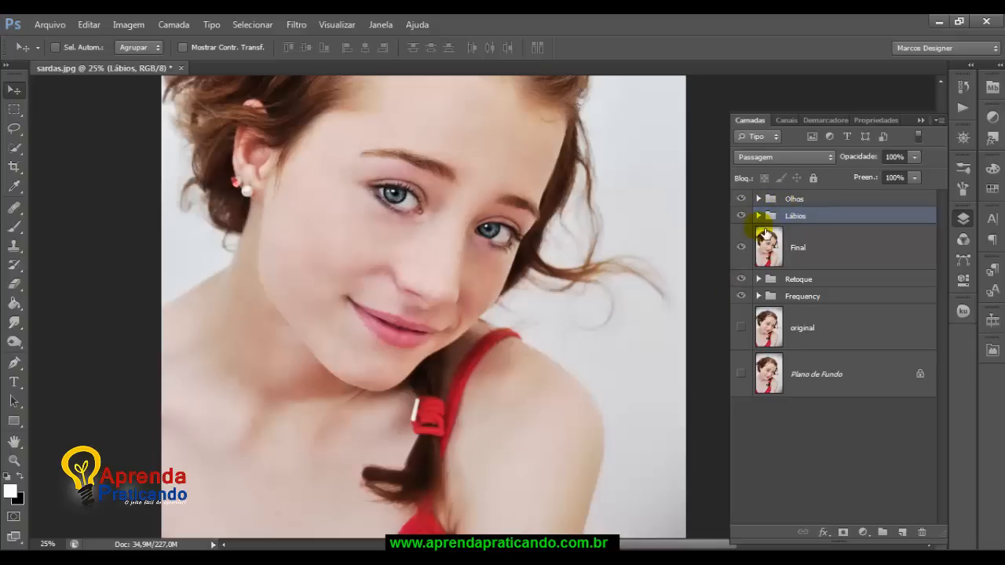
# Step: Compare the portrait with the Lábios group hidden and shown, viewing the lips closer and from farther away
pyautogui.hotkey('ctrl', '+')
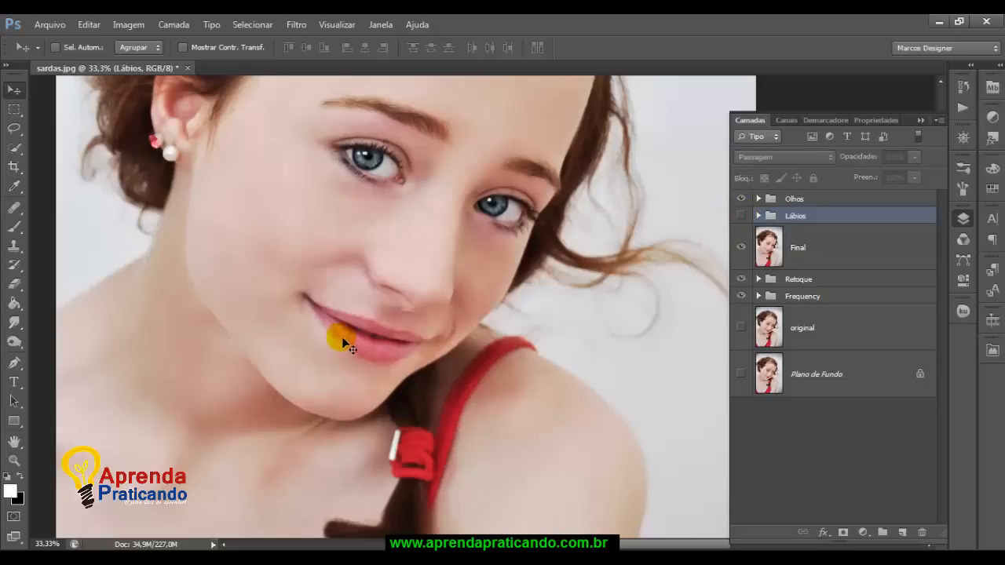
pyautogui.click(740, 215)
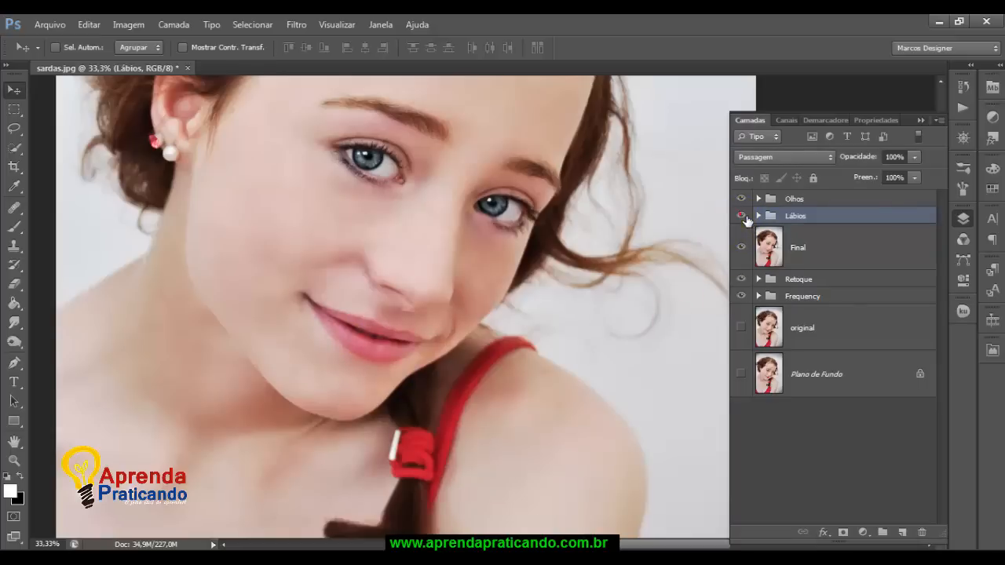
pyautogui.hotkey('ctrl', '-')
pyautogui.hotkey('ctrl', '-')
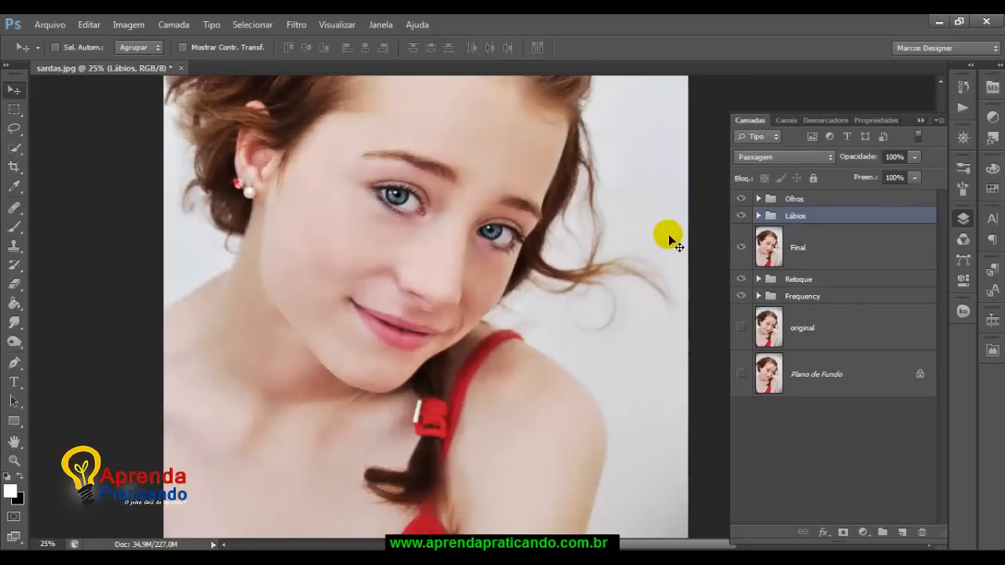
pyautogui.hotkey('ctrl', '+')
pyautogui.hotkey('ctrl', '+')
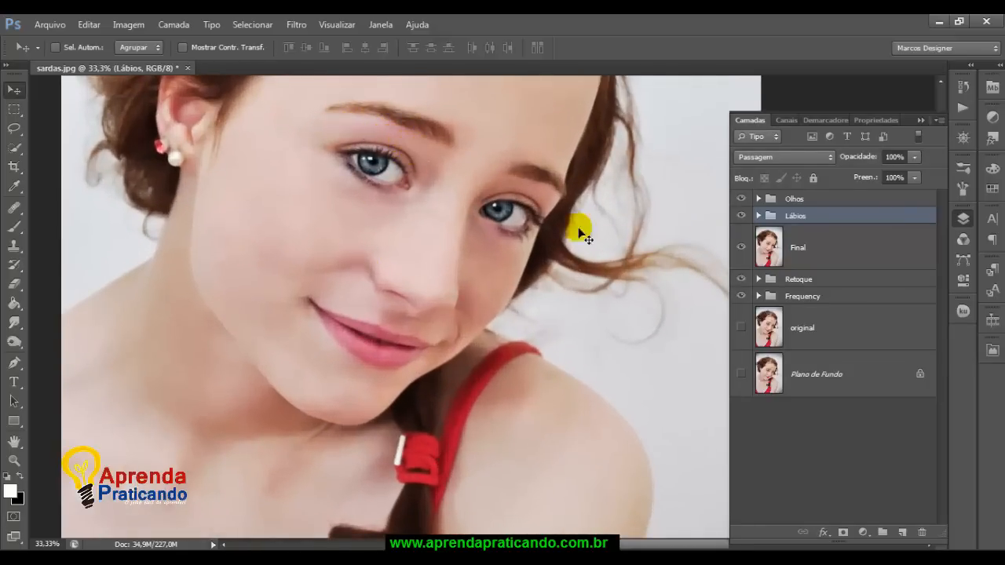
# Step: Create a new layer directly above the Final layer and name it Sombreamento olhos
pyautogui.click(798, 257)
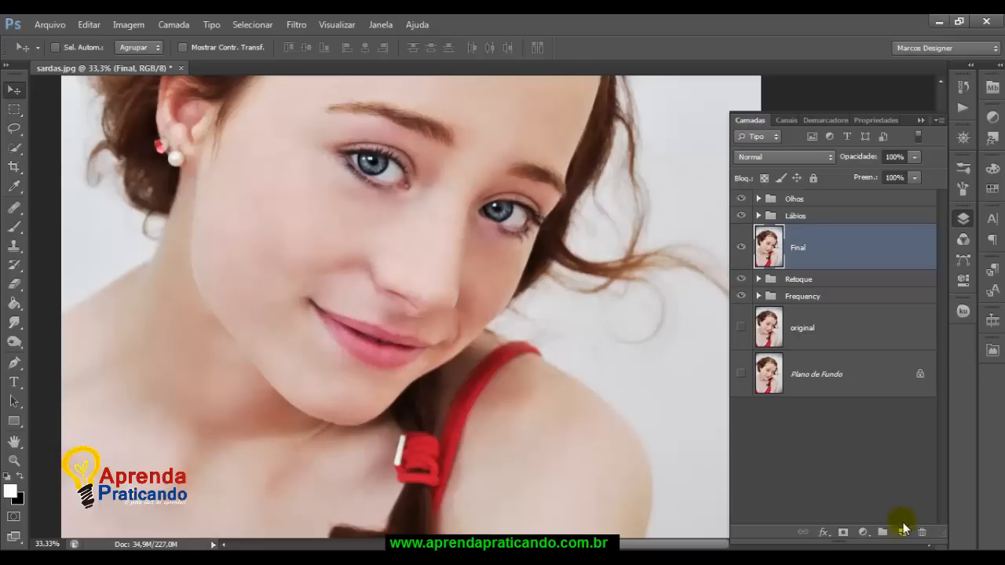
pyautogui.click(903, 532)
pyautogui.doubleClick(811, 253)
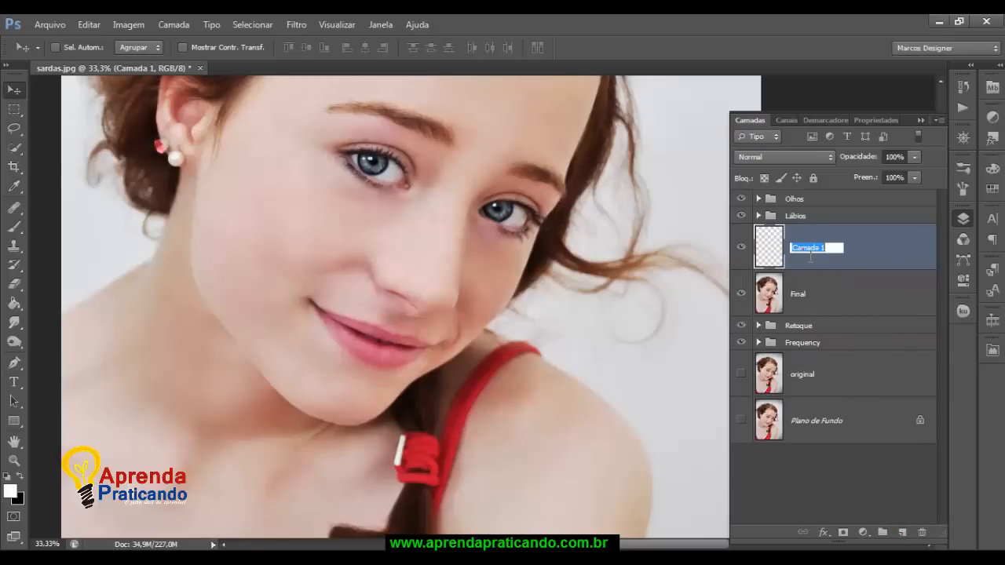
pyautogui.write('S')
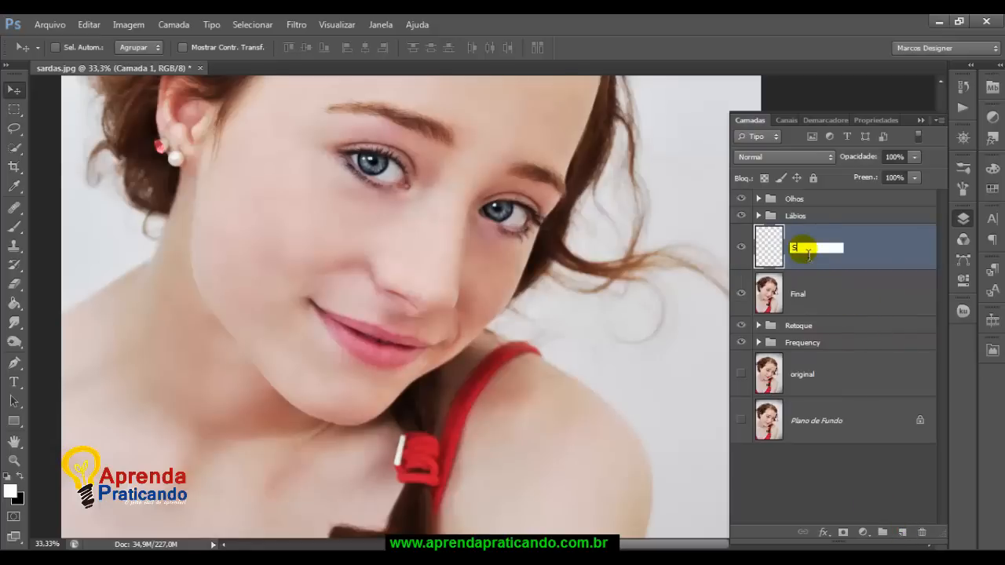
pyautogui.write('ombreamento olhos')
pyautogui.press('Return')
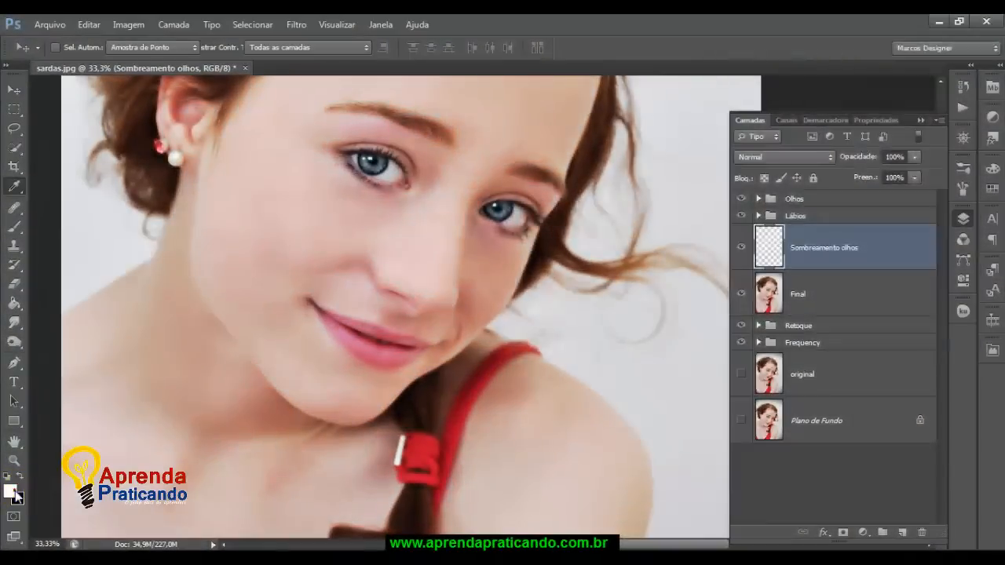
# Step: Set the foreground color to the bright magenta pink d727bc
pyautogui.click(10, 491)
pyautogui.moveTo(628, 186); pyautogui.dragTo(635, 172)
pyautogui.click(705, 234)
pyautogui.click(654, 237)
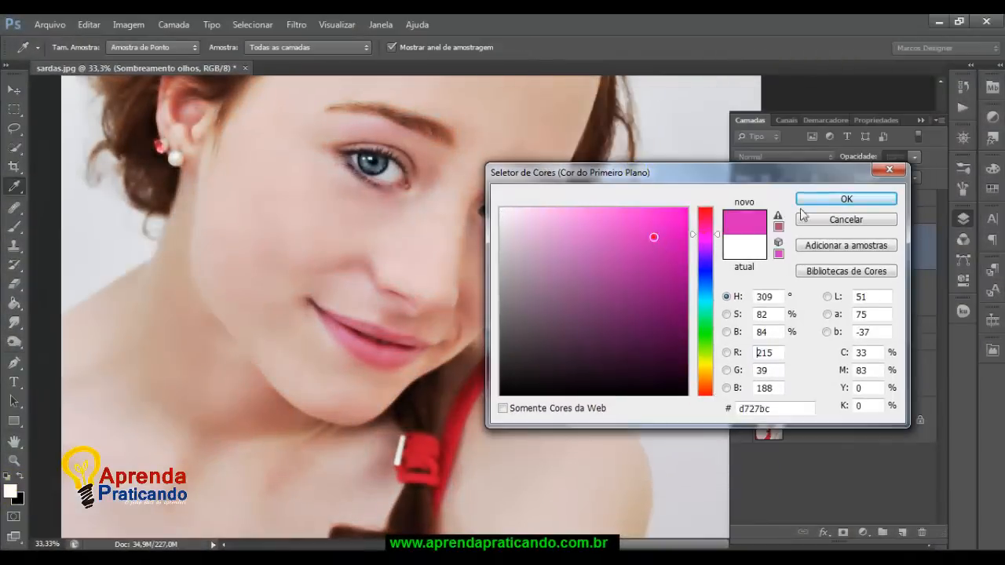
pyautogui.click(809, 203)
# Step: Paint pink eyeshadow over both upper eyelids on the Sombreamento olhos layer with a 100-pixel brush at 25% opacity
pyautogui.hotkey('ctrl', '+')
pyautogui.scroll(4, 424, 330)
pyautogui.press('b')
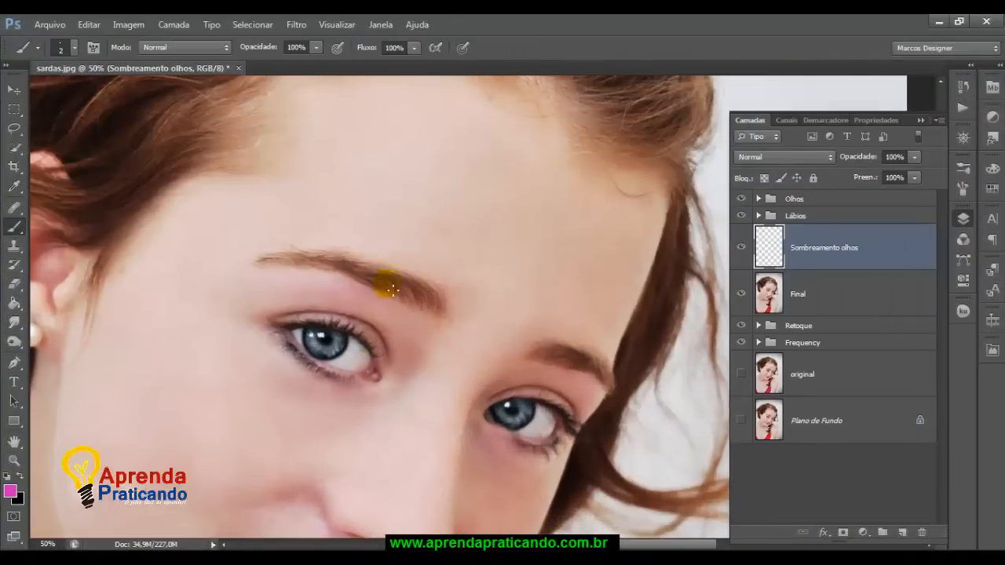
pyautogui.click(296, 48)
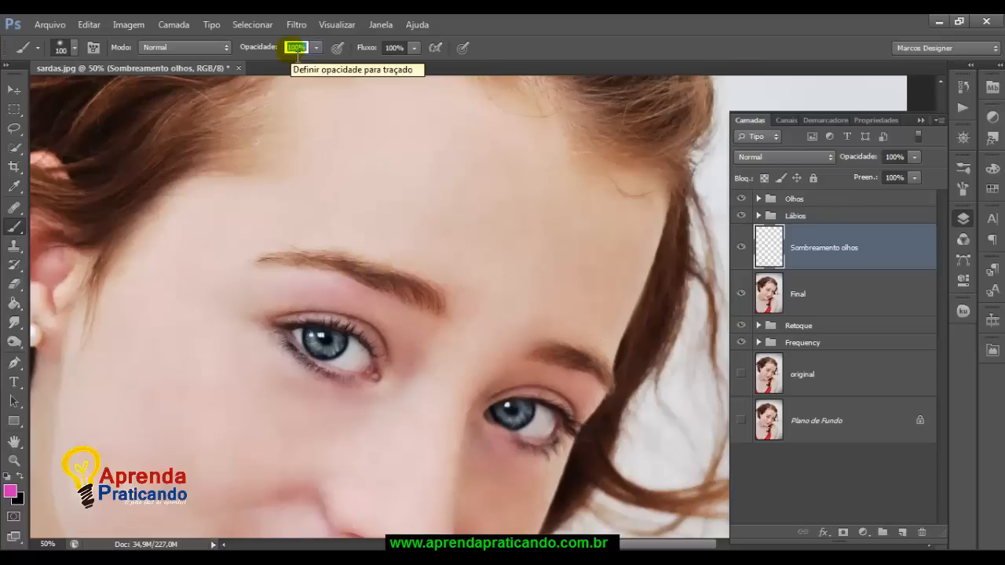
pyautogui.write('25')
pyautogui.press('Return')
pyautogui.moveTo(406, 329)
pyautogui.mouseDown()
pyautogui.moveTo(380, 315)
pyautogui.moveTo(487, 322)
pyautogui.mouseUp()
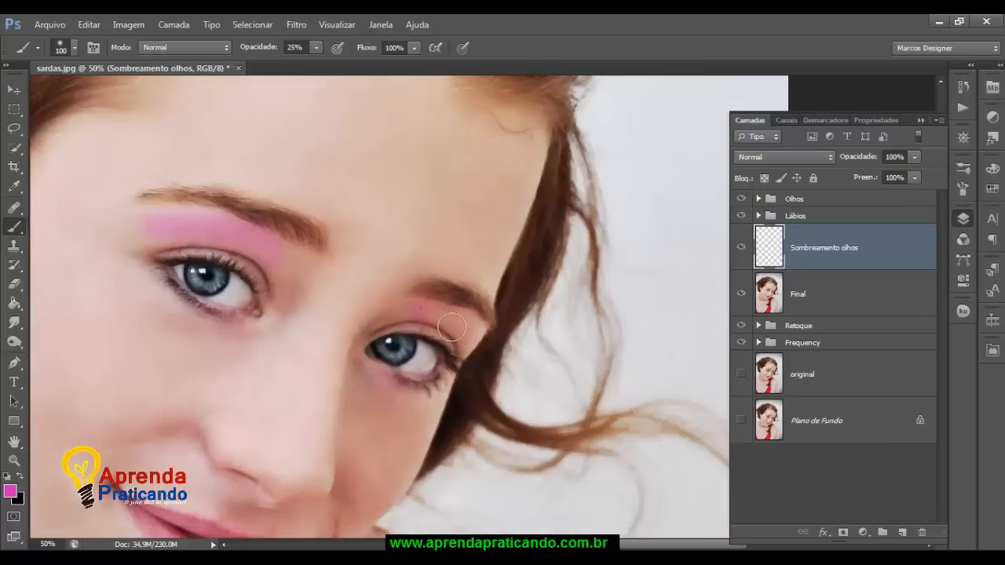
pyautogui.moveTo(439, 233); pyautogui.dragTo(489, 233)
pyautogui.hotkey('ctrl', '-')
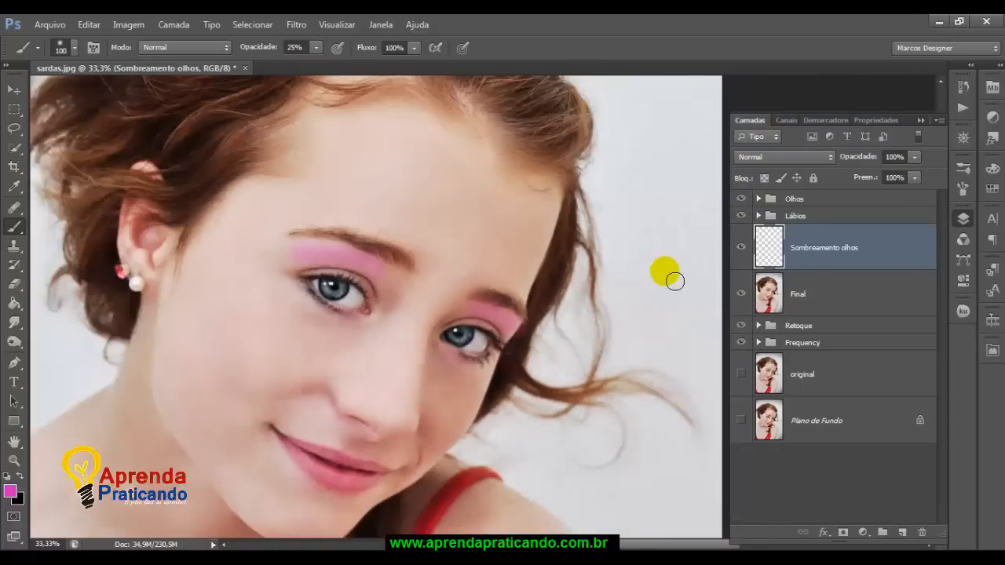
# Step: Try the Sobrepor blend mode on the Sombreamento olhos layer, and settle on Cor
pyautogui.click(784, 157)
pyautogui.click(750, 349)
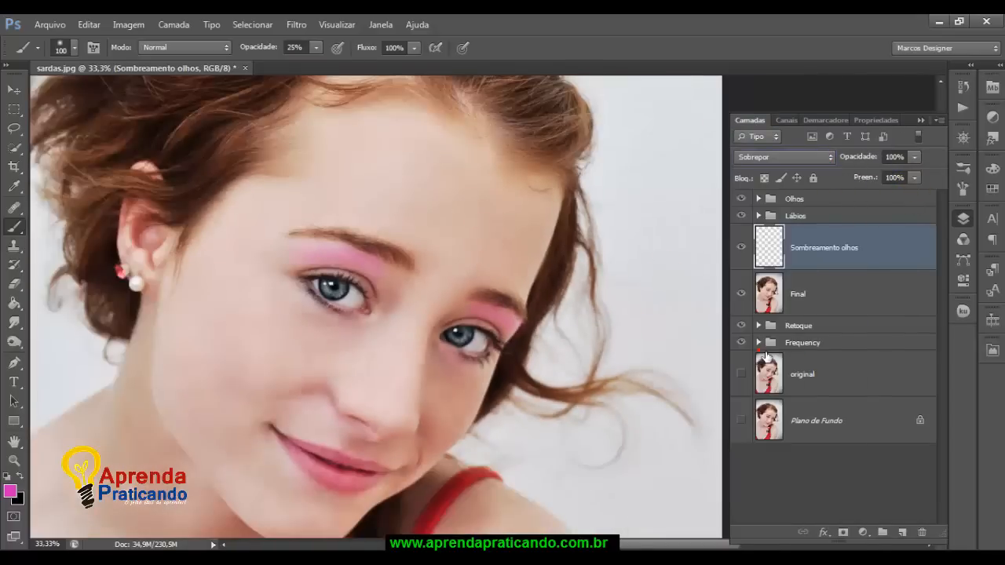
pyautogui.click(824, 157)
pyautogui.click(746, 526)
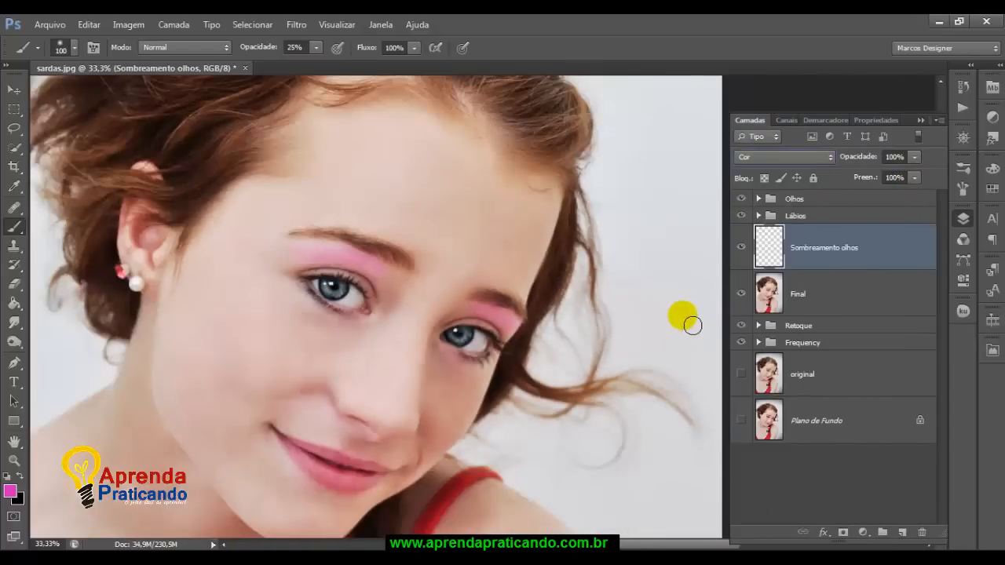
# Step: Apply a Gaussian Blur with a 49.7-pixel radius to the Sombreamento olhos layer and reduce its fill to 55%
pyautogui.click(296, 24)
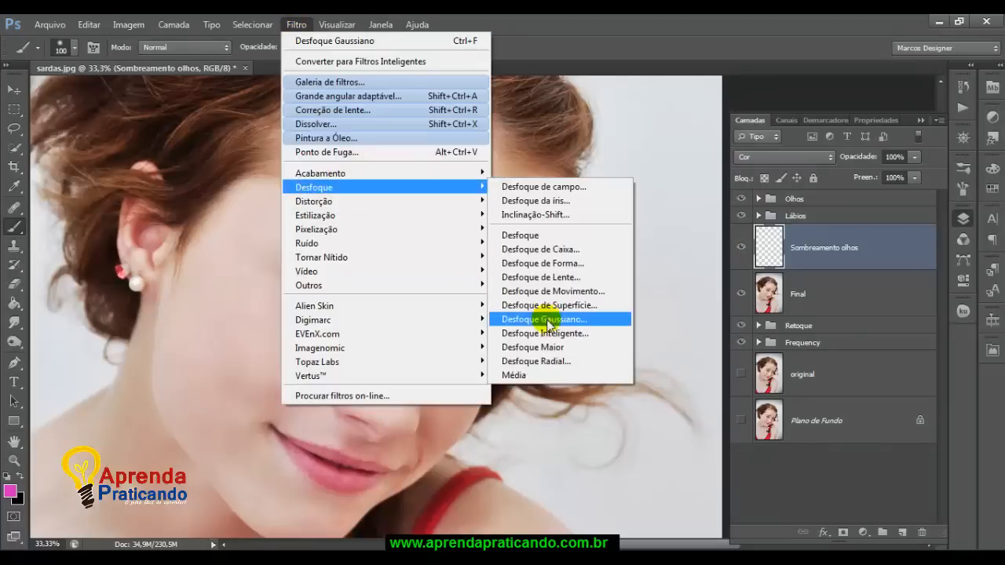
pyautogui.click(542, 323)
pyautogui.moveTo(164, 311)
pyautogui.mouseDown()
pyautogui.moveTo(191, 312)
pyautogui.moveTo(155, 313)
pyautogui.mouseUp()
pyautogui.moveTo(180, 88); pyautogui.dragTo(110, 78)
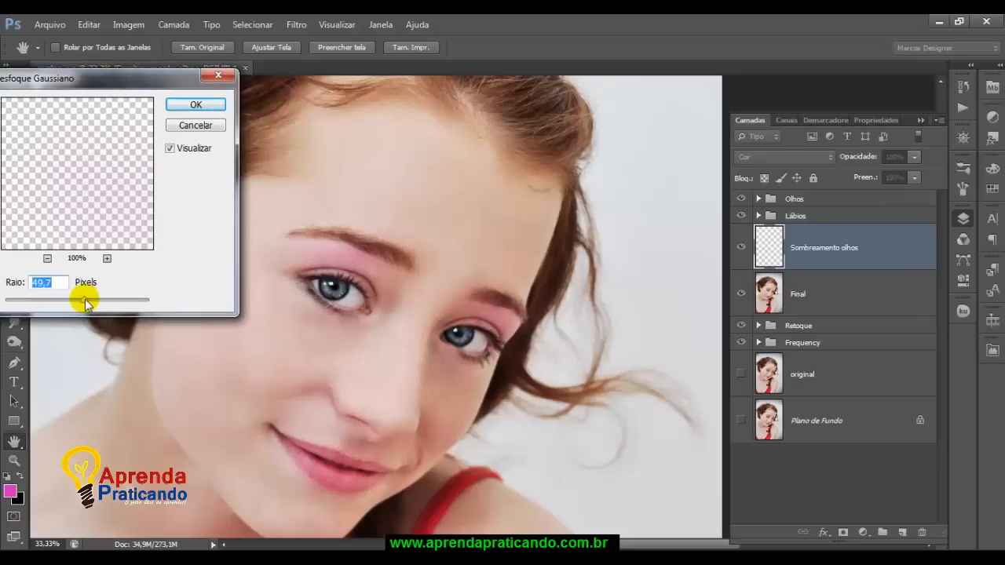
pyautogui.press('Return')
pyautogui.press('b')
pyautogui.click(914, 178)
pyautogui.moveTo(913, 193); pyautogui.dragTo(905, 202)
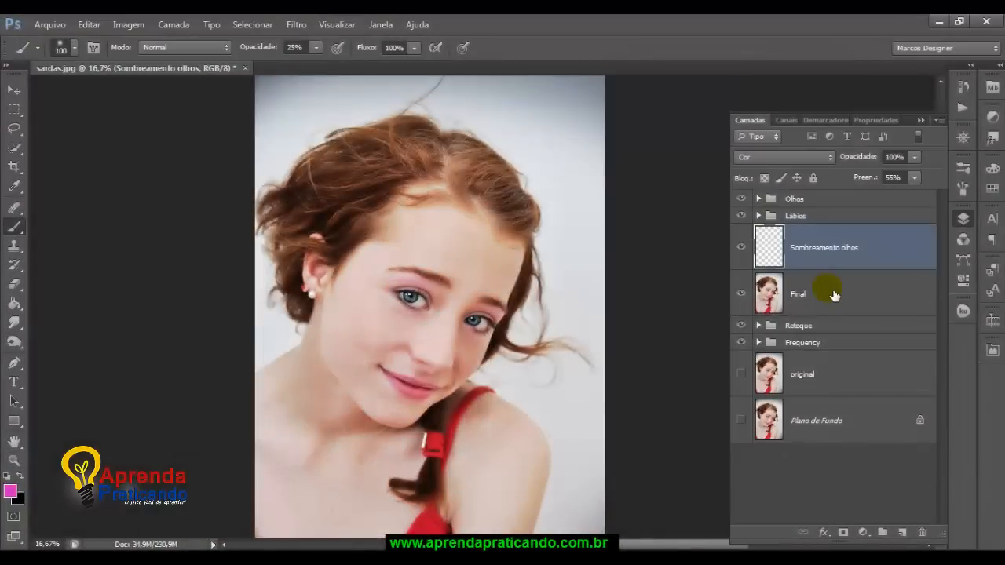
# Step: Create a new layer above the Olhos group at the top of the layer stack and name it Dodge Burn
pyautogui.click(835, 295)
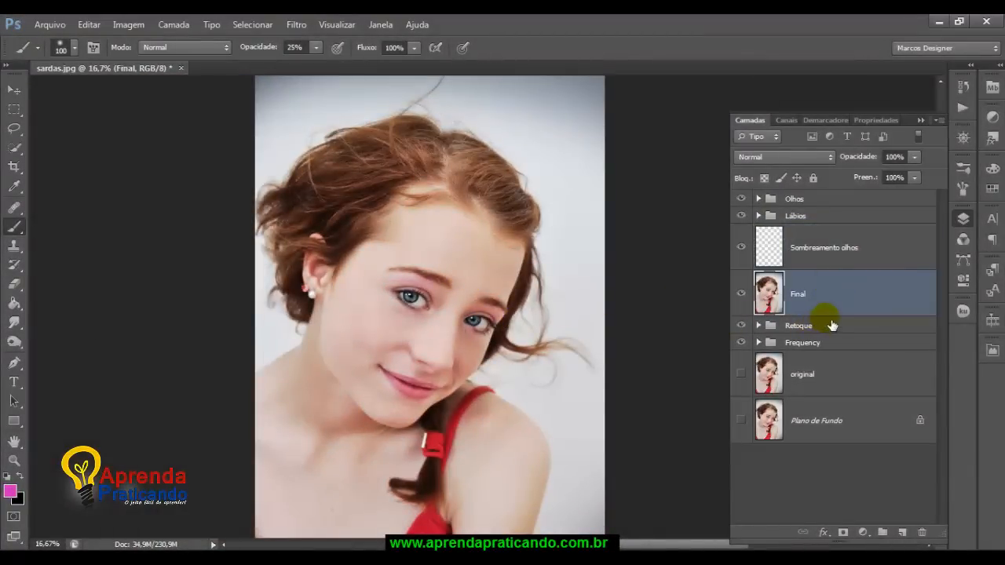
pyautogui.click(834, 199)
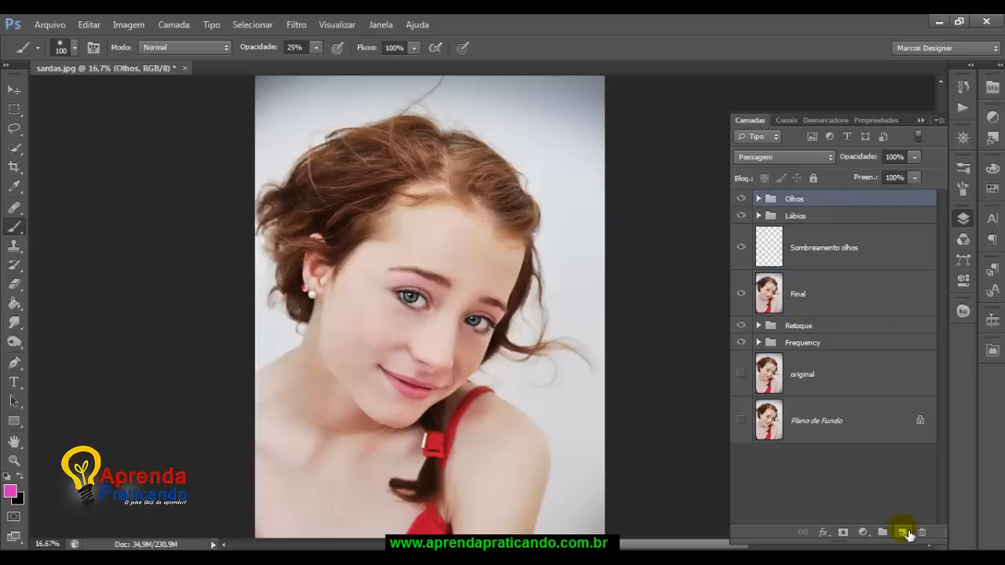
pyautogui.click(903, 532)
pyautogui.doubleClick(815, 216)
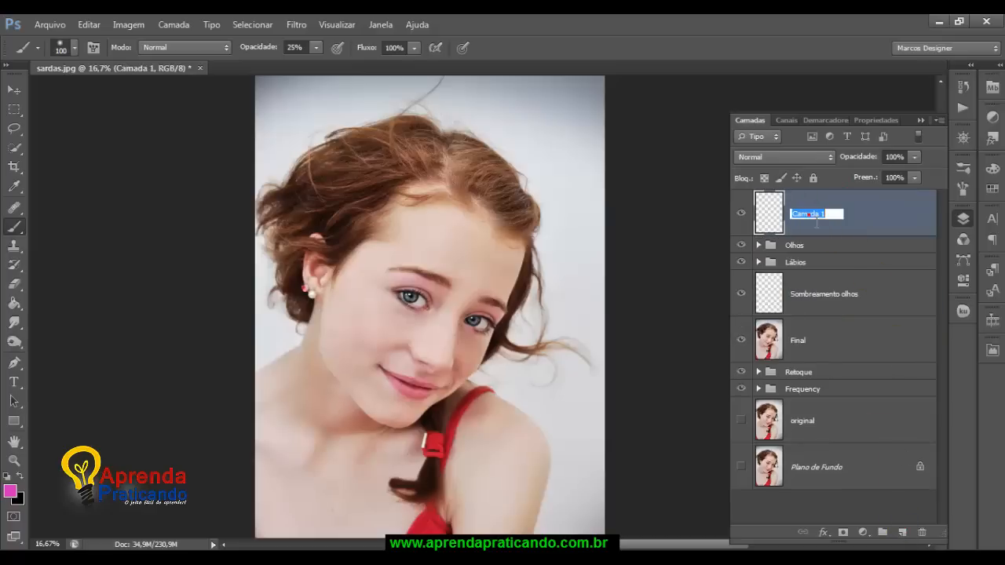
pyautogui.write('Dodge Burn')
pyautogui.press('Return')
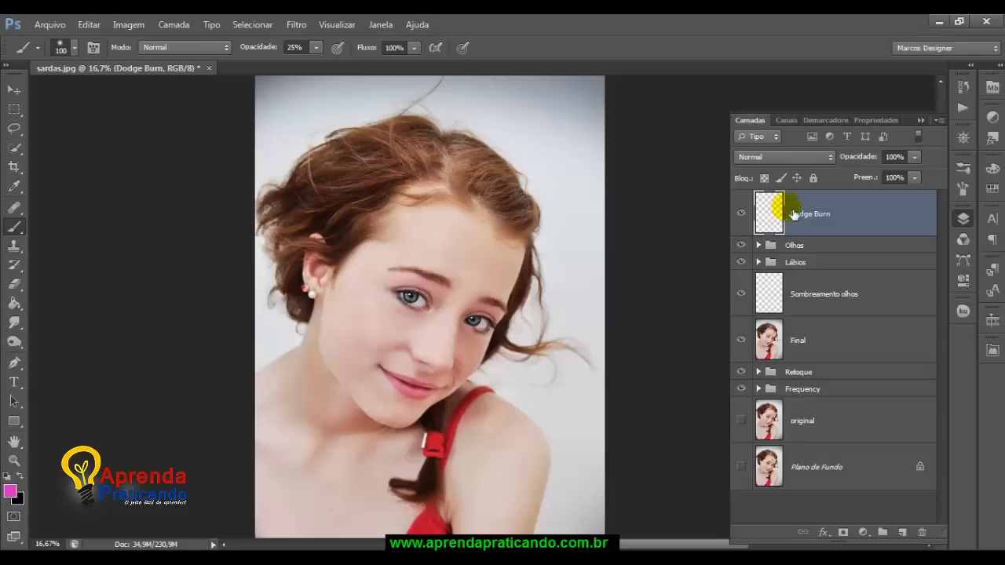
# Step: Fill the Dodge Burn layer with 50% Cinza in Normal mode at 100% opacity and set its blend mode to Luz Indireta
pyautogui.click(83, 26)
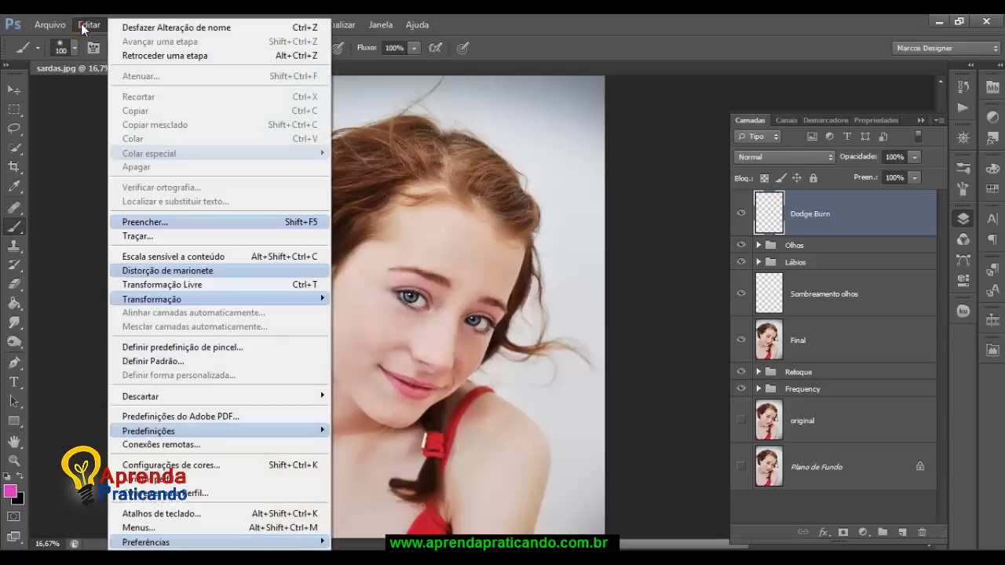
pyautogui.click(148, 220)
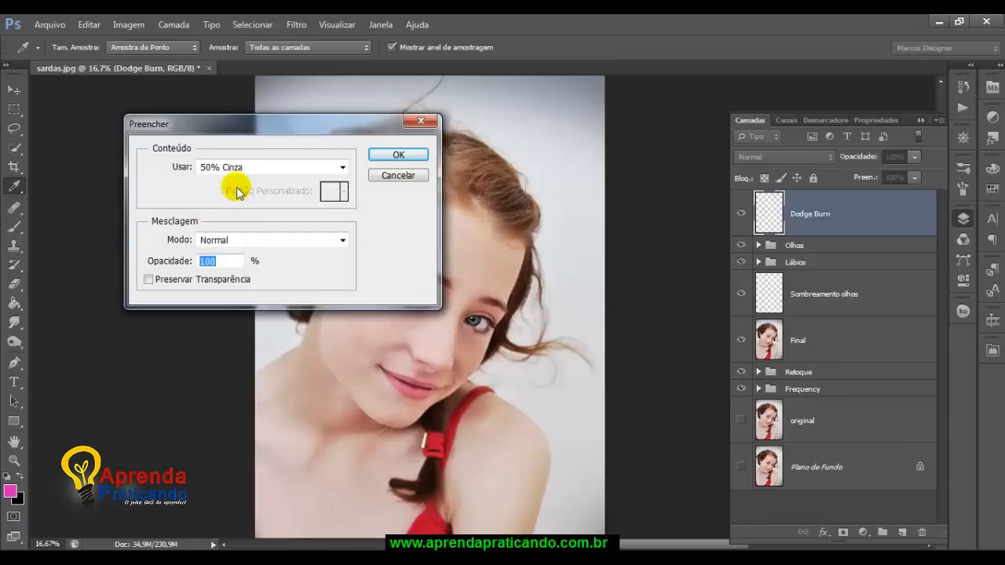
pyautogui.click(260, 167)
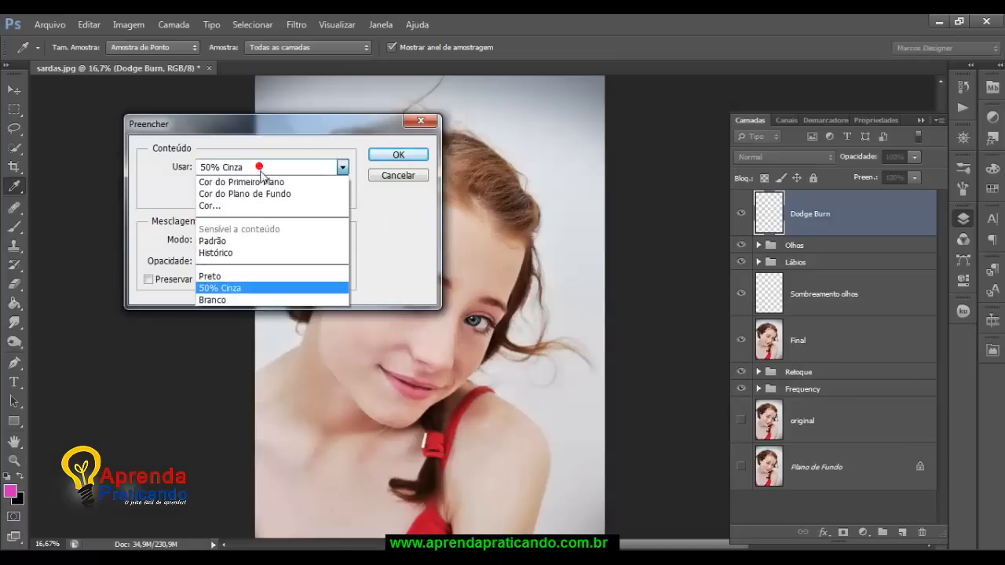
pyautogui.click(226, 289)
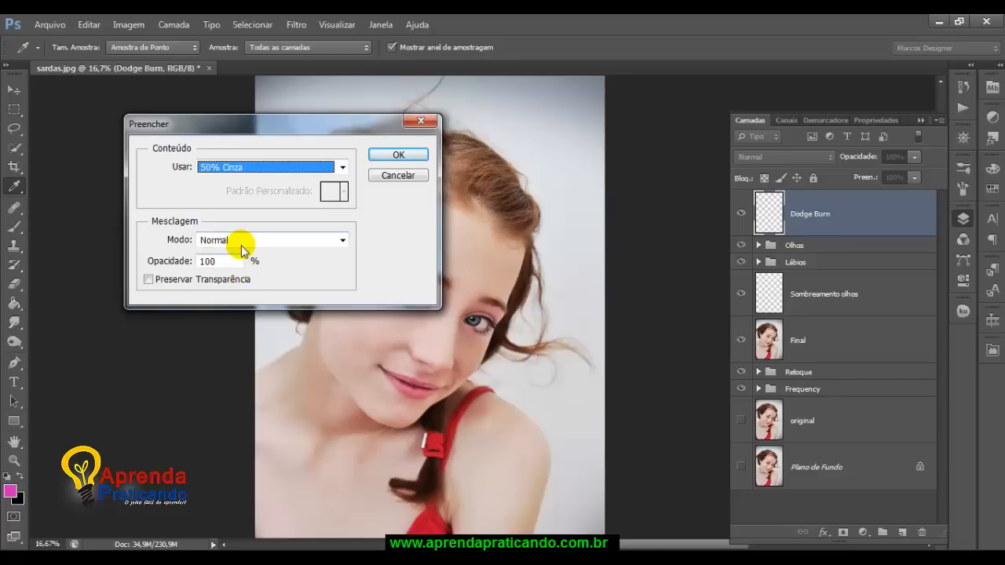
pyautogui.doubleClick(228, 267)
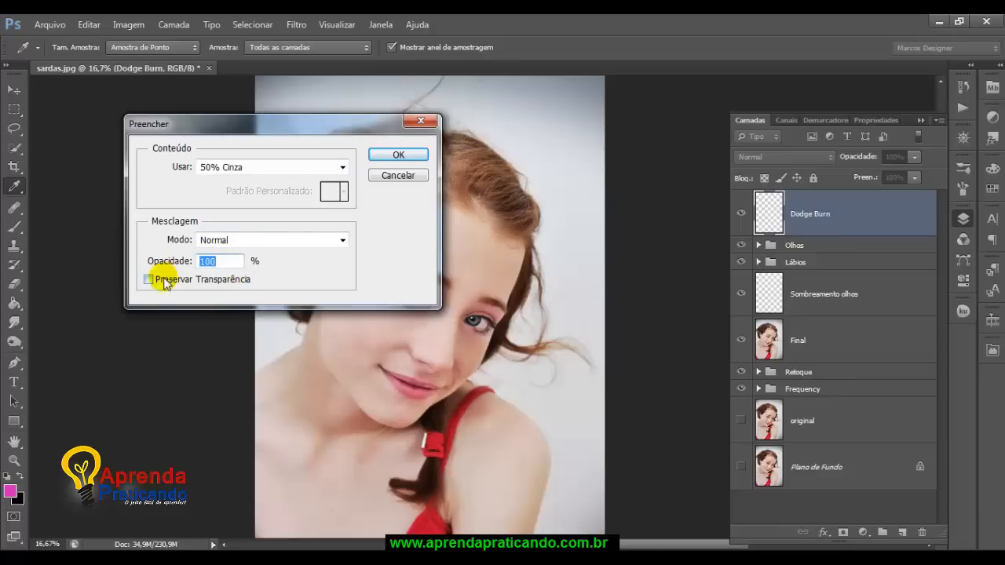
pyautogui.click(389, 156)
pyautogui.press('b')
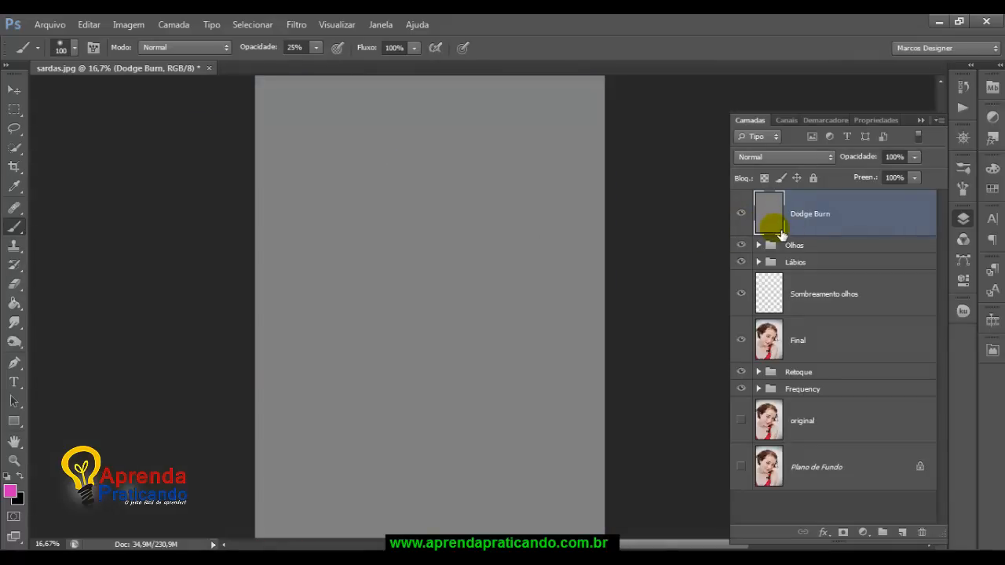
pyautogui.click(830, 158)
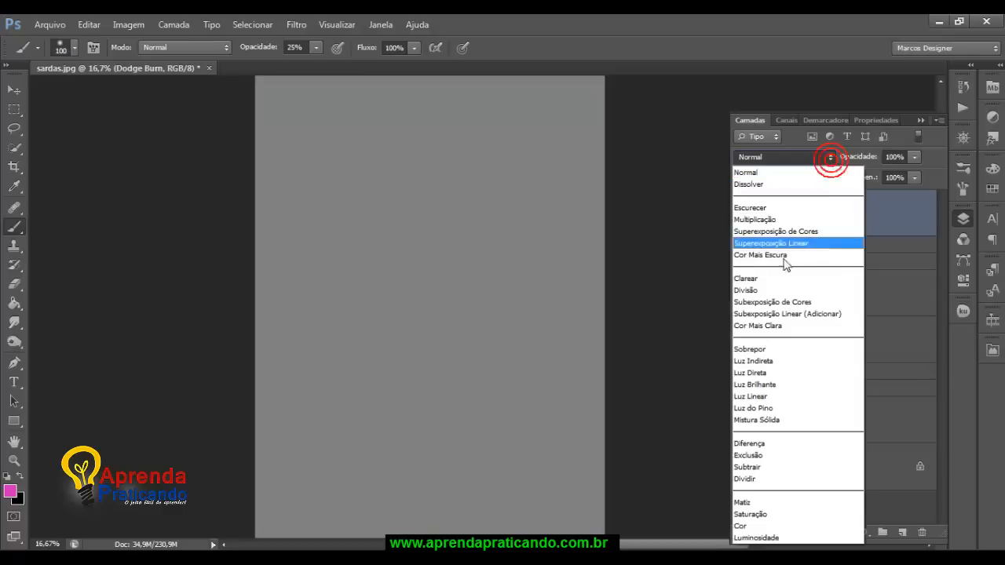
pyautogui.click(765, 362)
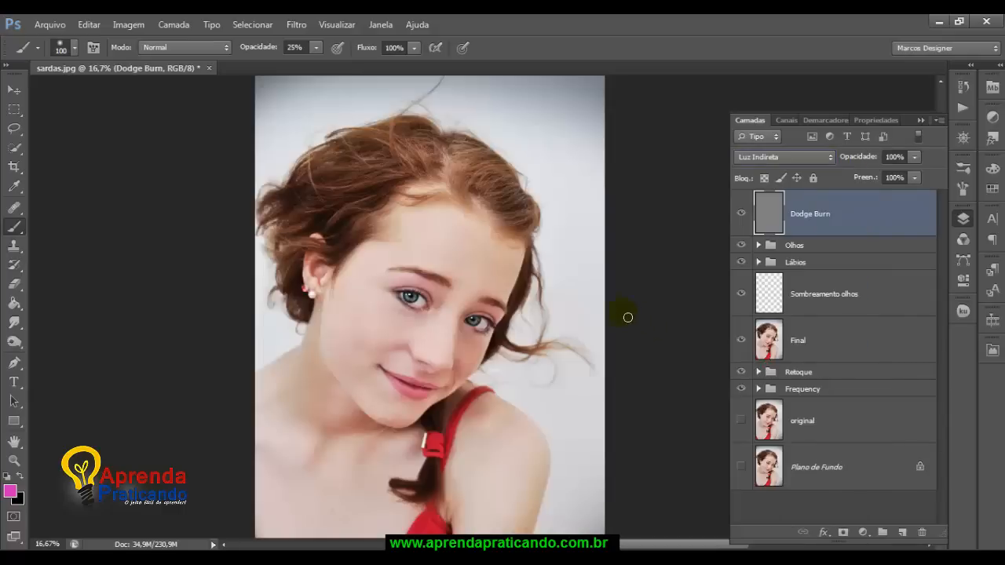
# Step: Lighten the bridge of the nose with the Subexposição tool at 15% exposure on Tons Médios, using a 175 px brush
pyautogui.scroll(1, 634, 297)
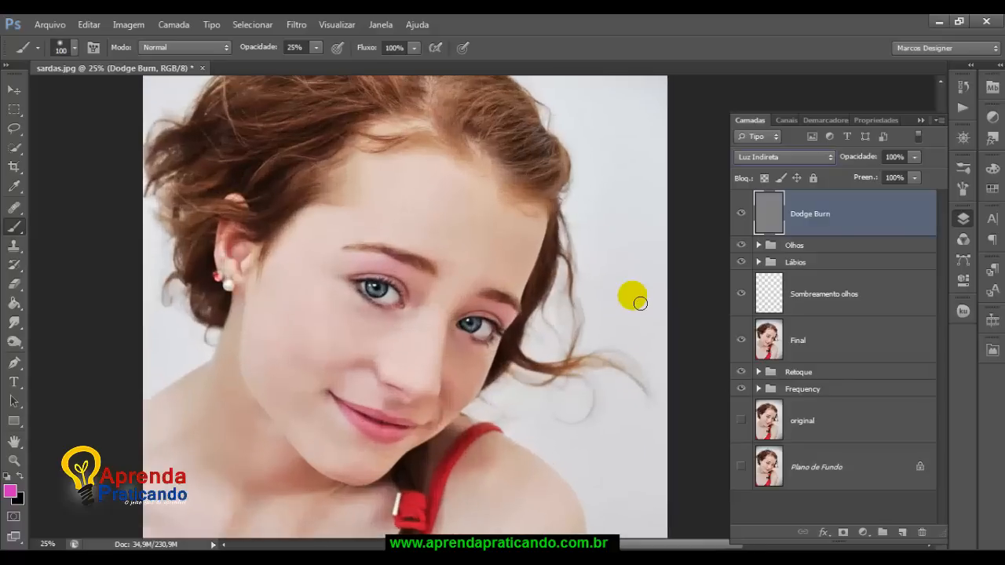
pyautogui.moveTo(640, 309); pyautogui.dragTo(558, 255)
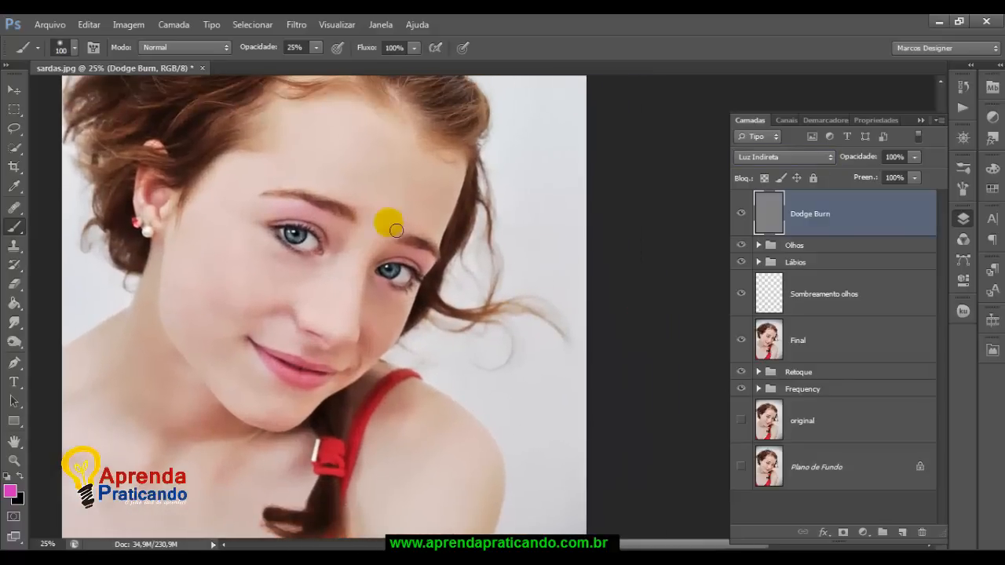
pyautogui.click(14, 342)
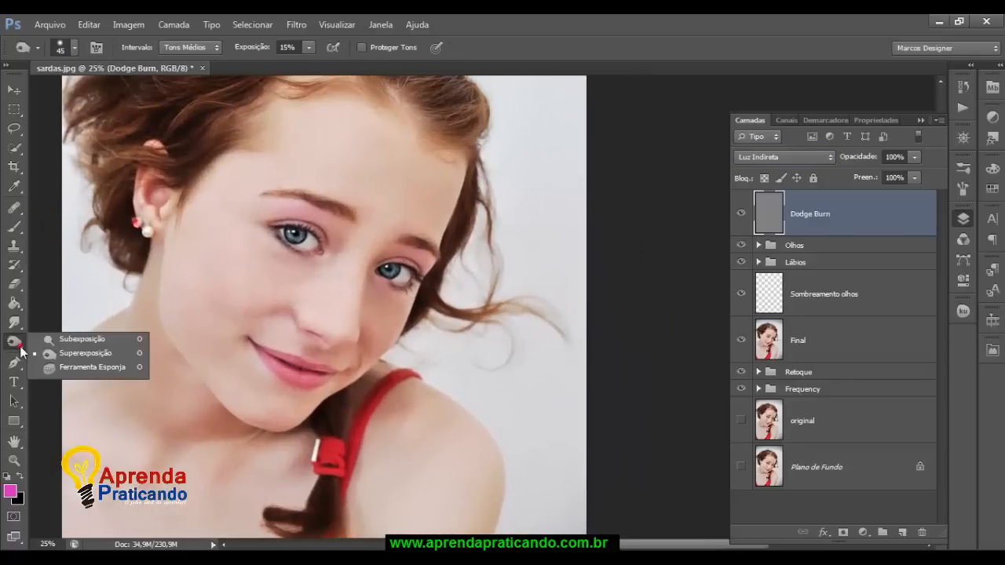
pyautogui.click(83, 339)
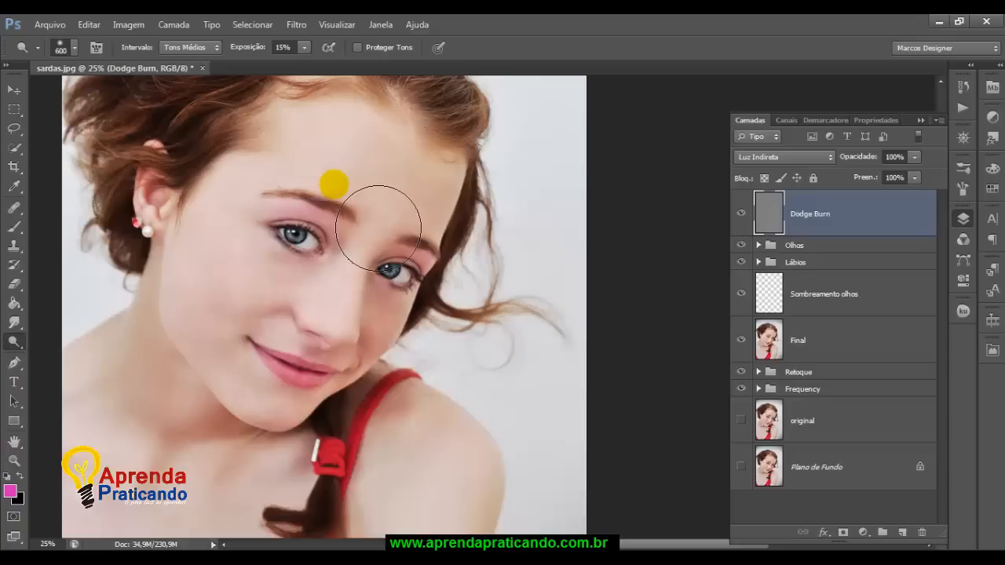
pyautogui.press('[')
pyautogui.moveTo(320, 149); pyautogui.dragTo(326, 190)
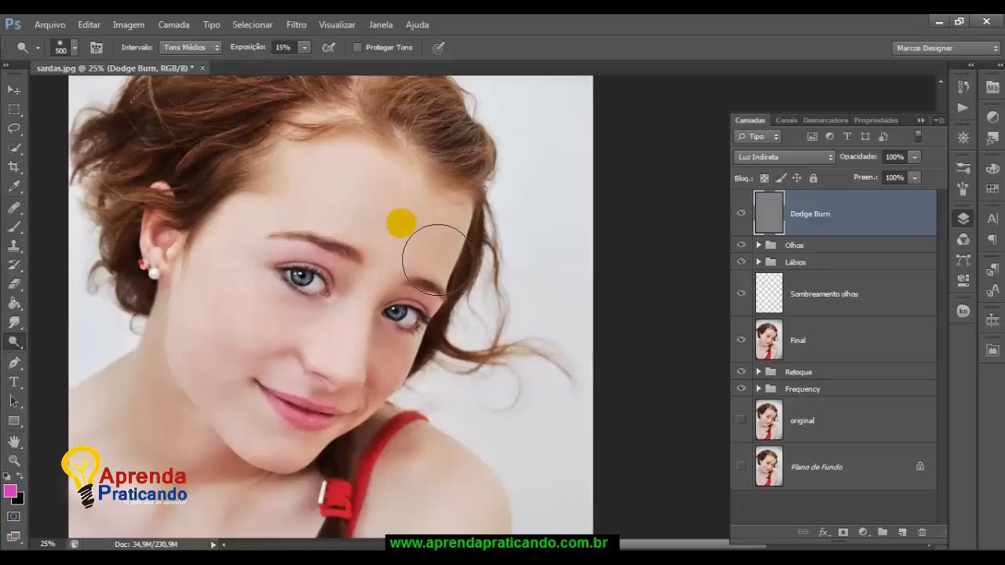
pyautogui.moveTo(409, 223); pyautogui.dragTo(413, 240)
pyautogui.press('[')
pyautogui.press('[')
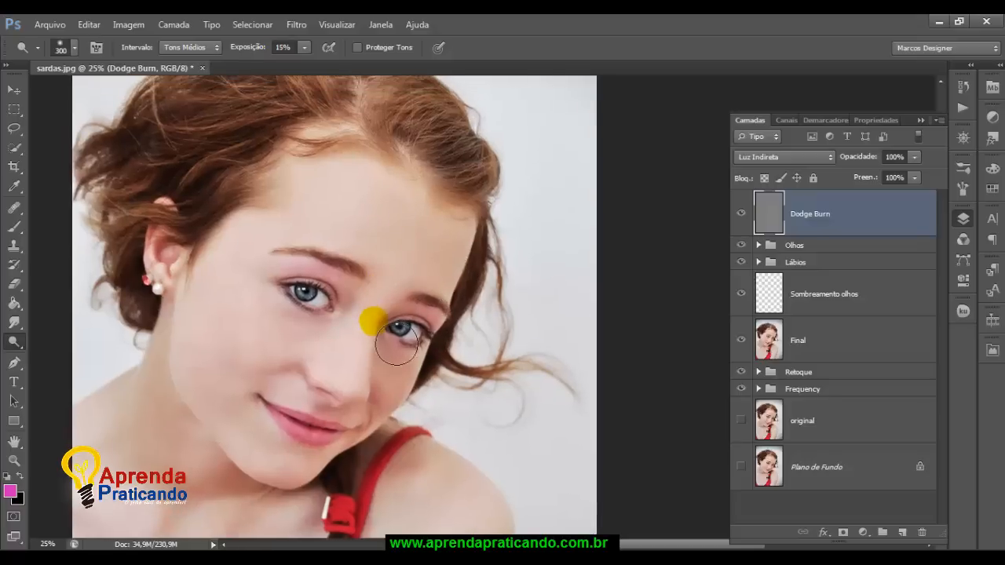
pyautogui.press('[')
pyautogui.press('[')
pyautogui.press('[')
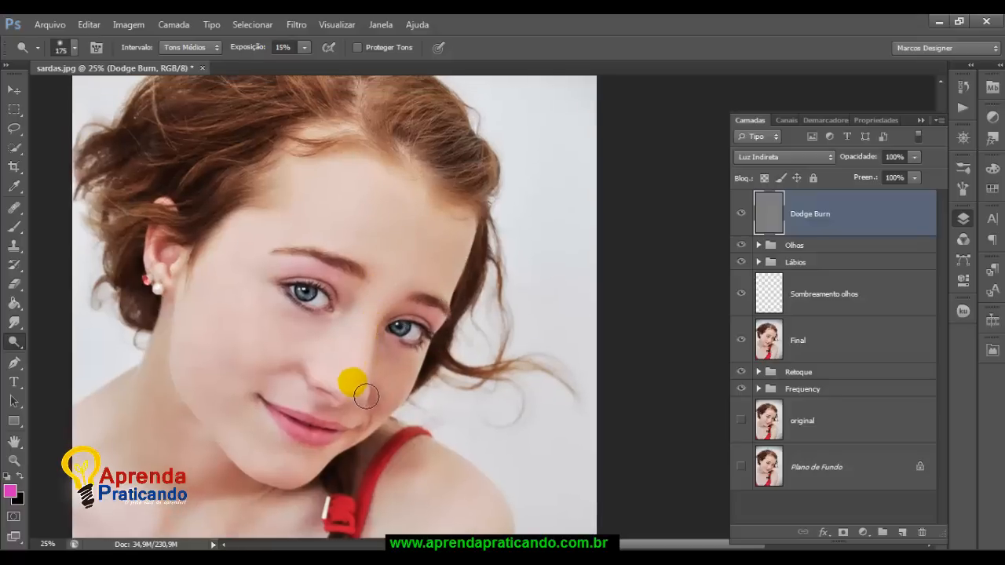
pyautogui.moveTo(353, 383)
pyautogui.mouseDown()
pyautogui.moveTo(393, 292)
pyautogui.moveTo(391, 322)
pyautogui.mouseUp()
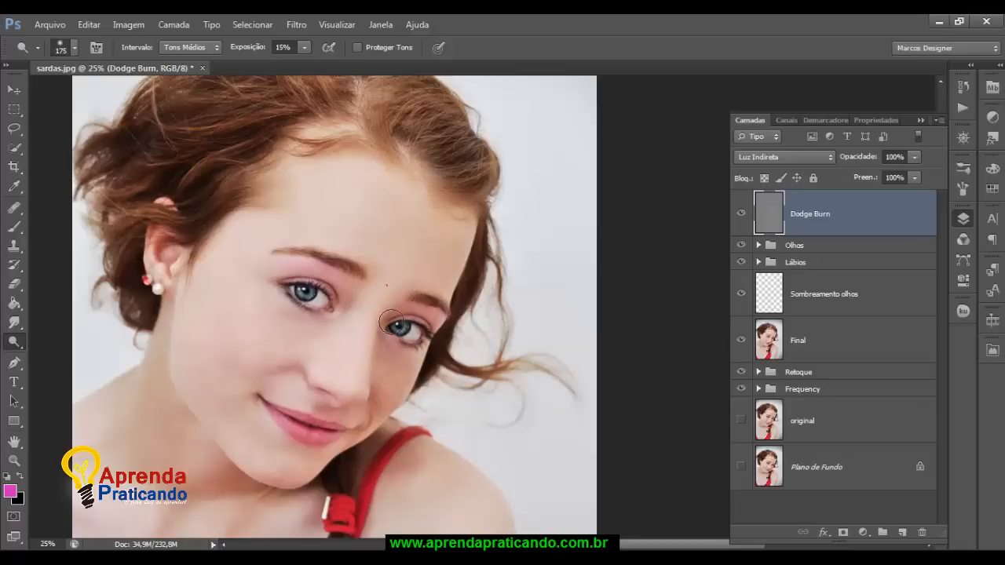
pyautogui.moveTo(366, 391)
pyautogui.mouseDown()
pyautogui.moveTo(365, 363)
pyautogui.moveTo(388, 320)
pyautogui.mouseUp()
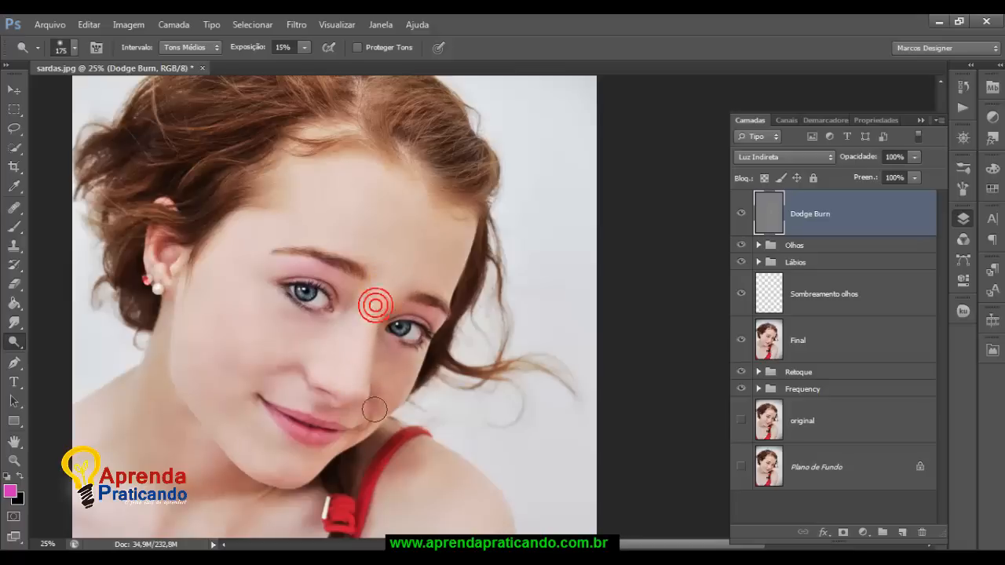
# Step: Dodge the near cheek, the length of the nose and the area between the eyebrows with a brush of 250 px or larger
pyautogui.moveTo(377, 409)
pyautogui.mouseDown()
pyautogui.moveTo(301, 363)
pyautogui.moveTo(314, 364)
pyautogui.mouseUp()
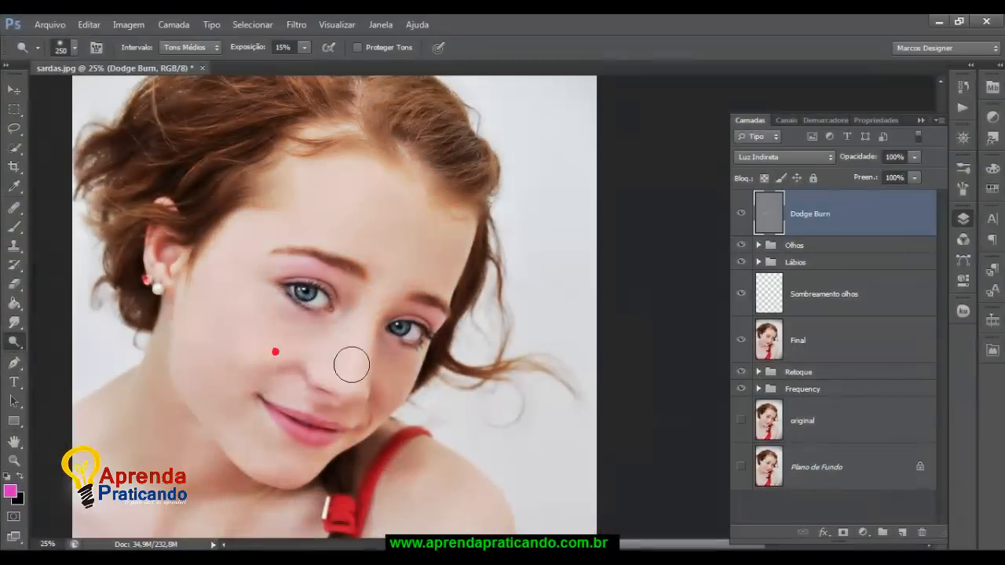
pyautogui.moveTo(273, 369)
pyautogui.mouseDown()
pyautogui.moveTo(314, 370)
pyautogui.moveTo(294, 369)
pyautogui.mouseUp()
pyautogui.moveTo(369, 370)
pyautogui.mouseDown()
pyautogui.moveTo(395, 374)
pyautogui.moveTo(386, 208)
pyautogui.moveTo(366, 210)
pyautogui.mouseUp()
pyautogui.press(']')
pyautogui.press(']')
pyautogui.press(']')
pyautogui.moveTo(365, 247); pyautogui.dragTo(335, 262)
pyautogui.moveTo(241, 332)
pyautogui.mouseDown()
pyautogui.moveTo(268, 436)
pyautogui.moveTo(264, 342)
pyautogui.moveTo(261, 390)
pyautogui.mouseUp()
# Step: Brighten the area below the lower lip and the far cheek using smaller dodge brushes, down to 150 px
pyautogui.press('[')
pyautogui.press('[')
pyautogui.press('[')
pyautogui.press('[')
pyautogui.moveTo(308, 438); pyautogui.dragTo(335, 445)
pyautogui.press('[')
pyautogui.press('[')
pyautogui.press('[')
pyautogui.press('[')
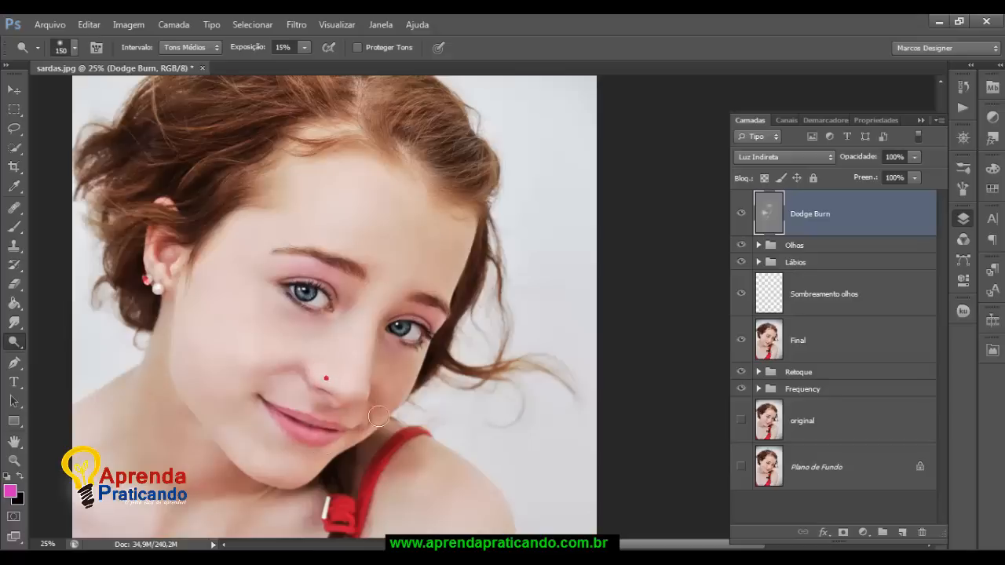
pyautogui.click(404, 371)
pyautogui.click(395, 424)
# Step: Dodge the chin, the mouth and the near cheek with a 175 px brush
pyautogui.click(253, 459)
pyautogui.press(']')
pyautogui.press(']')
pyautogui.click(278, 470)
pyautogui.click(303, 406)
pyautogui.click(249, 341)
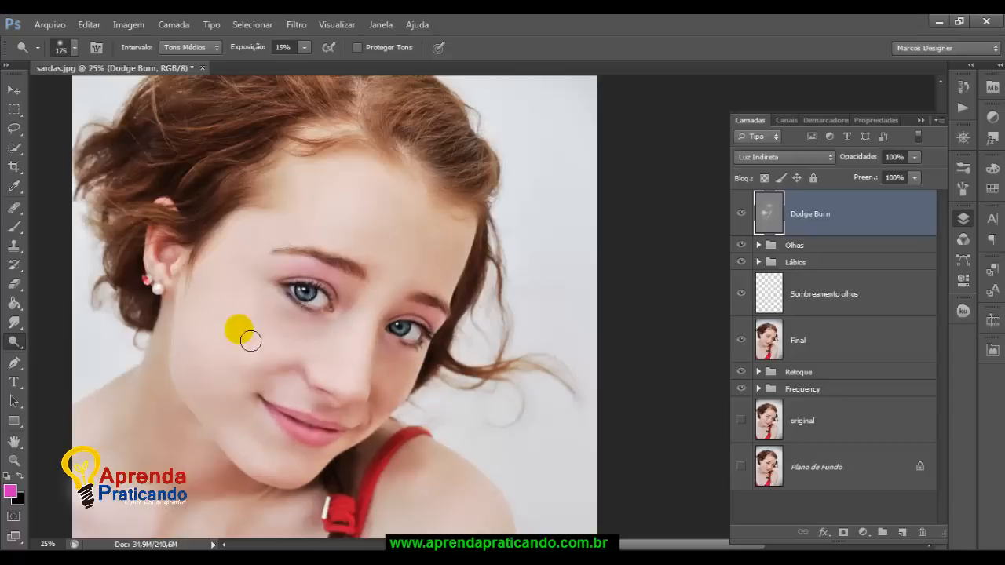
# Step: Dodge the temple and forehead with an enlarged brush and reduce the brush to 125 px at the hairline
pyautogui.press(']')
pyautogui.press(']')
pyautogui.click(265, 245)
pyautogui.press(']')
pyautogui.press(']')
pyautogui.press(']')
pyautogui.click(358, 217)
pyautogui.moveTo(404, 216); pyautogui.dragTo(393, 301)
pyautogui.press('[')
pyautogui.press('[')
pyautogui.press('[')
pyautogui.press('[')
pyautogui.press('[')
pyautogui.press('[')
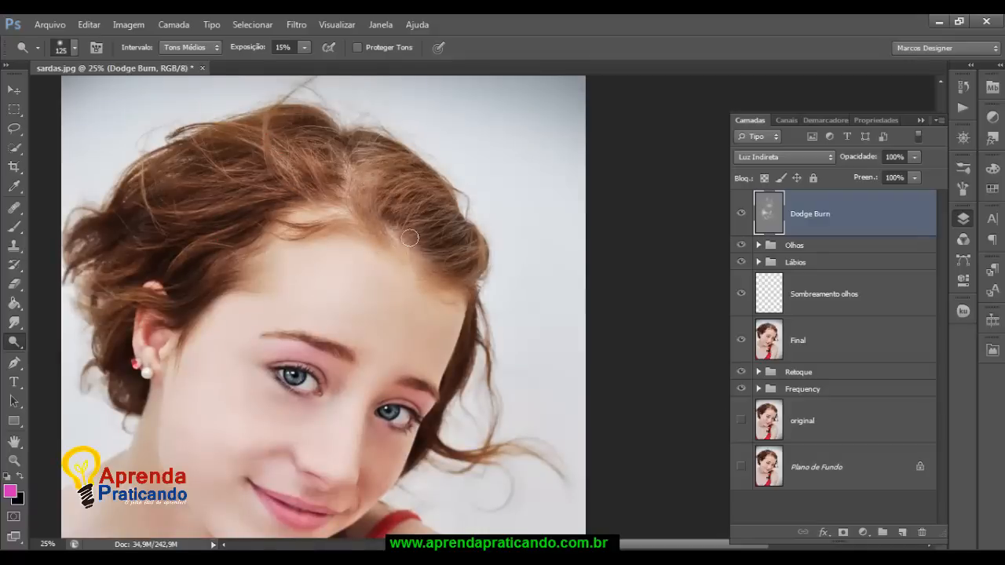
# Step: Darken the forehead along the hairline with the Superexposição tool at 15% exposure, using a 150 px brush
pyautogui.moveTo(13, 342); pyautogui.dragTo(79, 353)
pyautogui.click(207, 333)
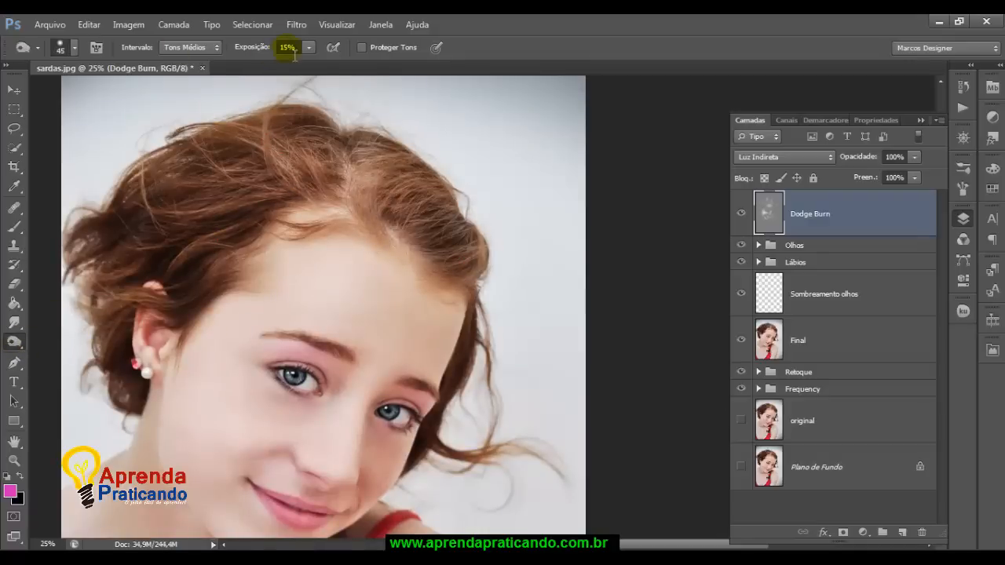
pyautogui.press(']')
pyautogui.press(']')
pyautogui.press(']')
pyautogui.press(']')
pyautogui.press(']')
pyautogui.press(']')
pyautogui.press(']')
pyautogui.press(']')
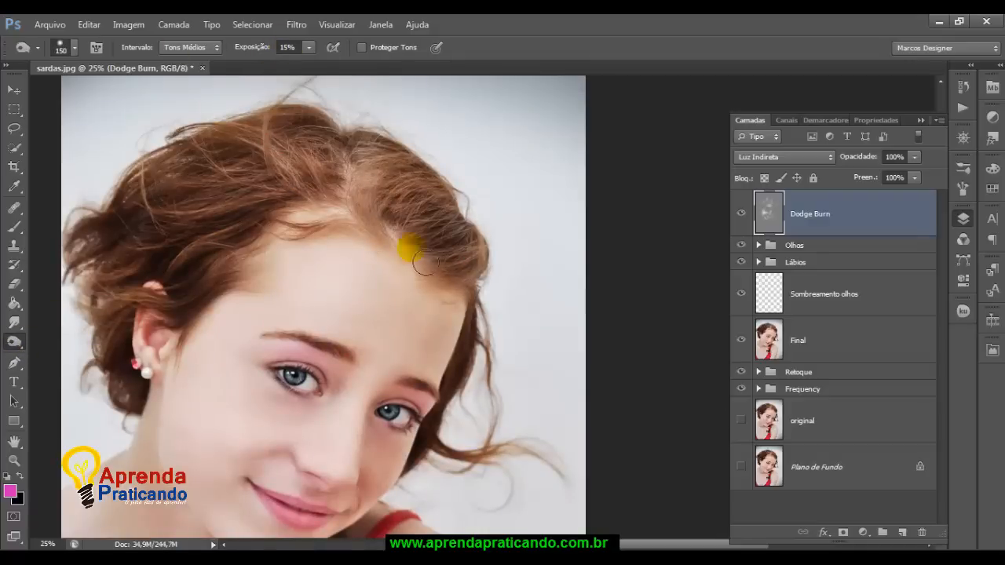
pyautogui.moveTo(439, 264); pyautogui.dragTo(355, 223)
# Step: Burn the side of the nose, the lip contours, the mouth corner and the jawline with a 50 px brush
pyautogui.moveTo(325, 399); pyautogui.dragTo(333, 297)
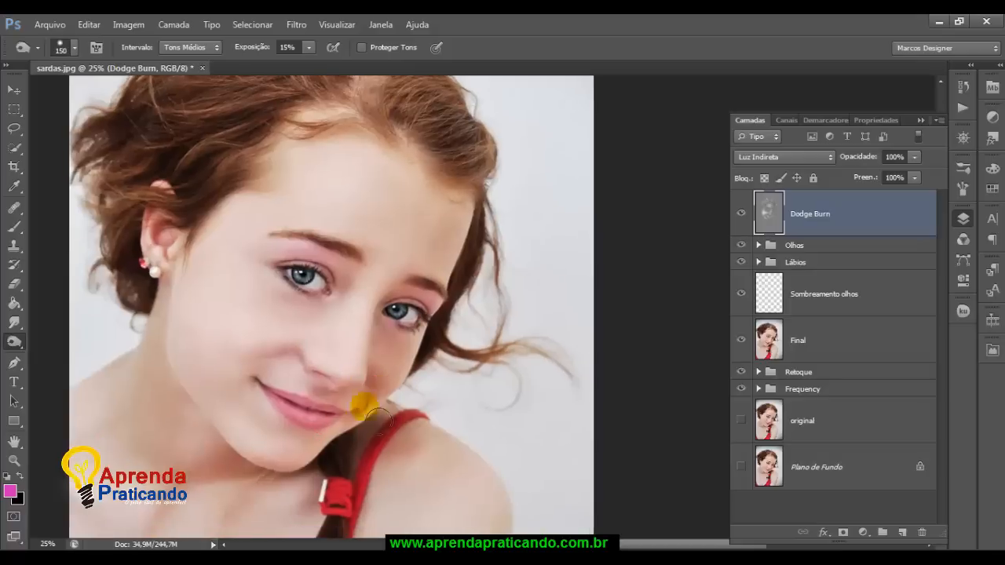
pyautogui.press('[')
pyautogui.press('[')
pyautogui.press('[')
pyautogui.press('[')
pyautogui.press('[')
pyautogui.press('[')
pyautogui.press('[')
pyautogui.click(364, 379)
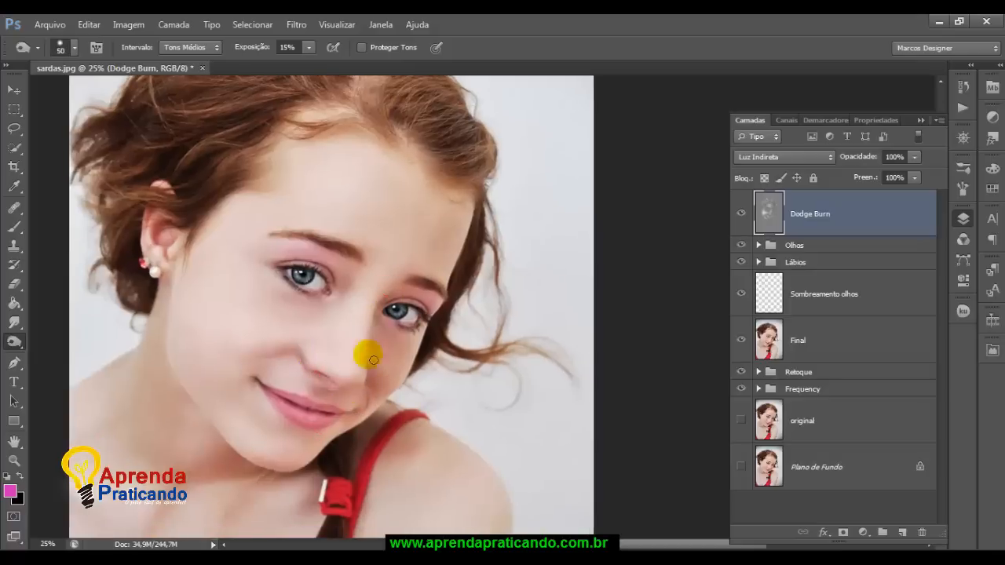
pyautogui.click(328, 430)
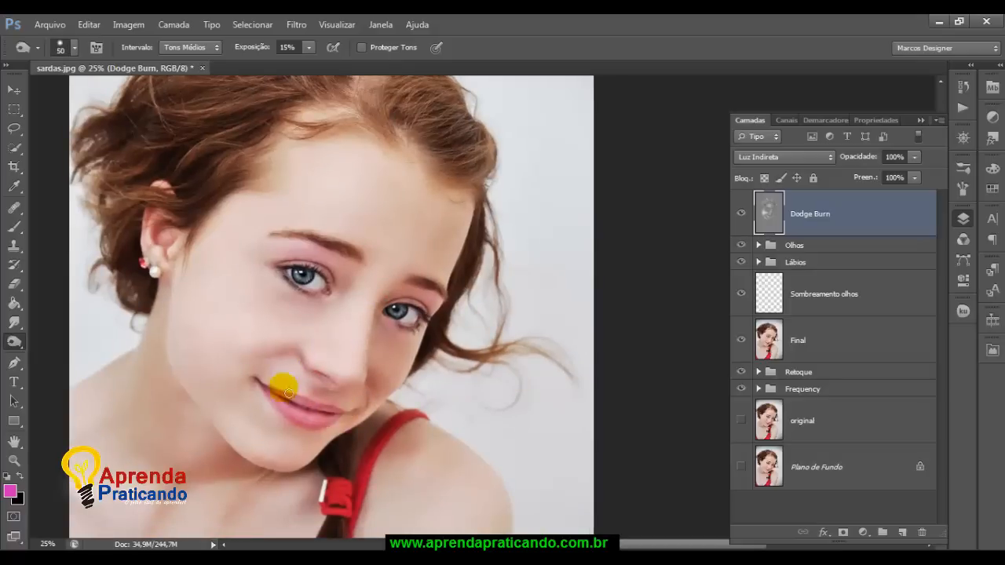
pyautogui.moveTo(287, 390)
pyautogui.mouseDown()
pyautogui.moveTo(319, 416)
pyautogui.moveTo(254, 379)
pyautogui.mouseUp()
pyautogui.moveTo(218, 431); pyautogui.dragTo(209, 412)
# Step: Lower the burn exposure to 10% and shade below the lower lip, the eyelid and the upper forehead with larger brushes, starting at 100 px
pyautogui.press(']')
pyautogui.press(']')
pyautogui.press(']')
pyautogui.press(']')
pyautogui.press(']')
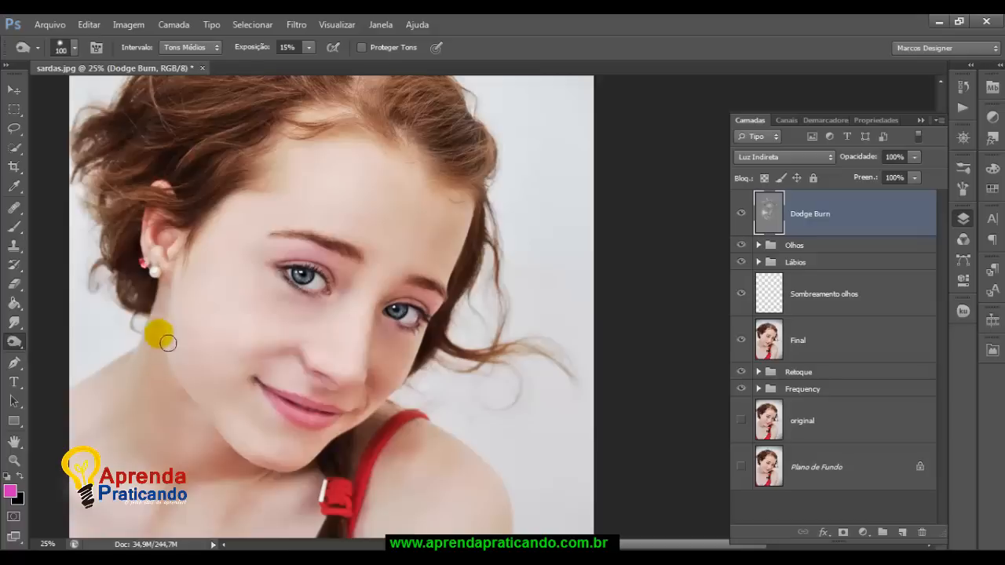
pyautogui.click(287, 47)
pyautogui.write('10')
pyautogui.press('Return')
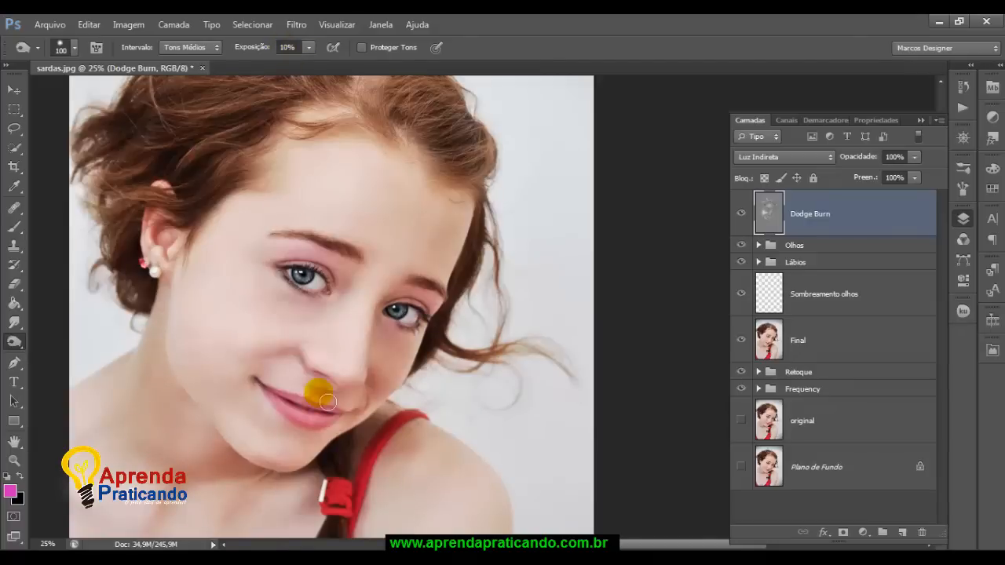
pyautogui.moveTo(319, 415); pyautogui.dragTo(294, 437)
pyautogui.click(294, 247)
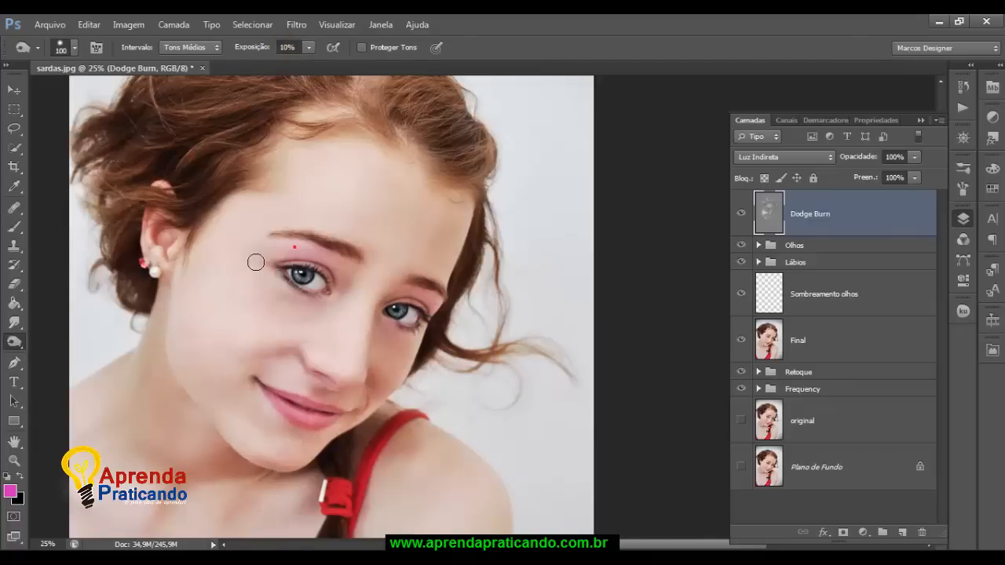
pyautogui.click(397, 135)
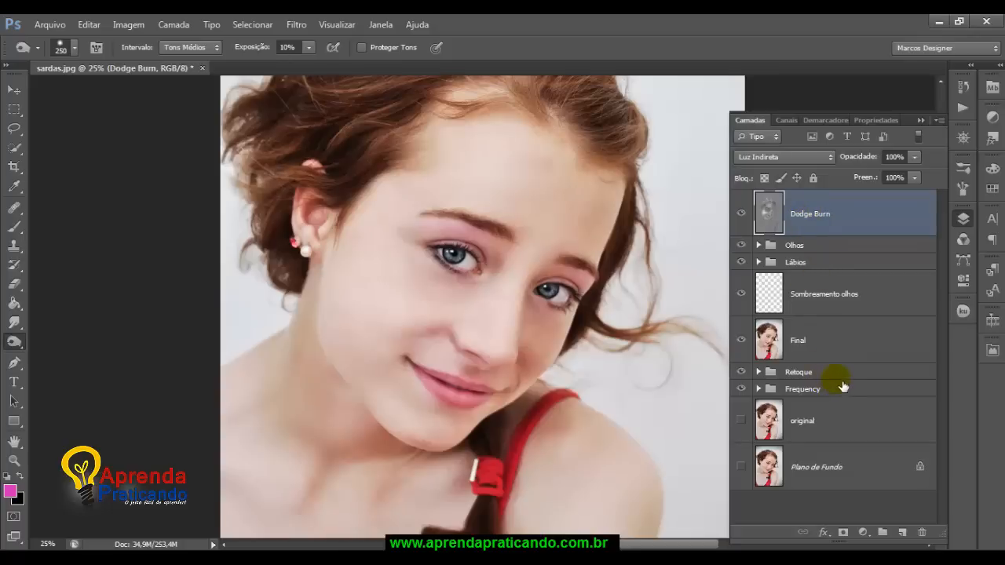
# Step: Group all layers from Dodge Burn down to Final and name the group Final
pyautogui.keyDown('shift'); pyautogui.click(816, 346); pyautogui.keyUp('shift')
pyautogui.moveTo(817, 343); pyautogui.dragTo(891, 539)
pyautogui.doubleClick(799, 199)
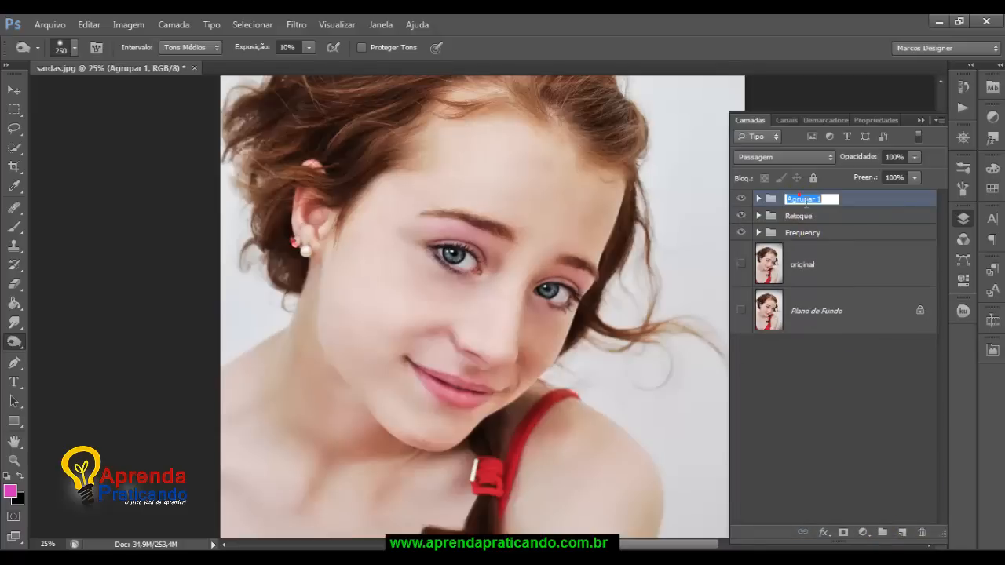
pyautogui.write('Final')
pyautogui.press('Return')
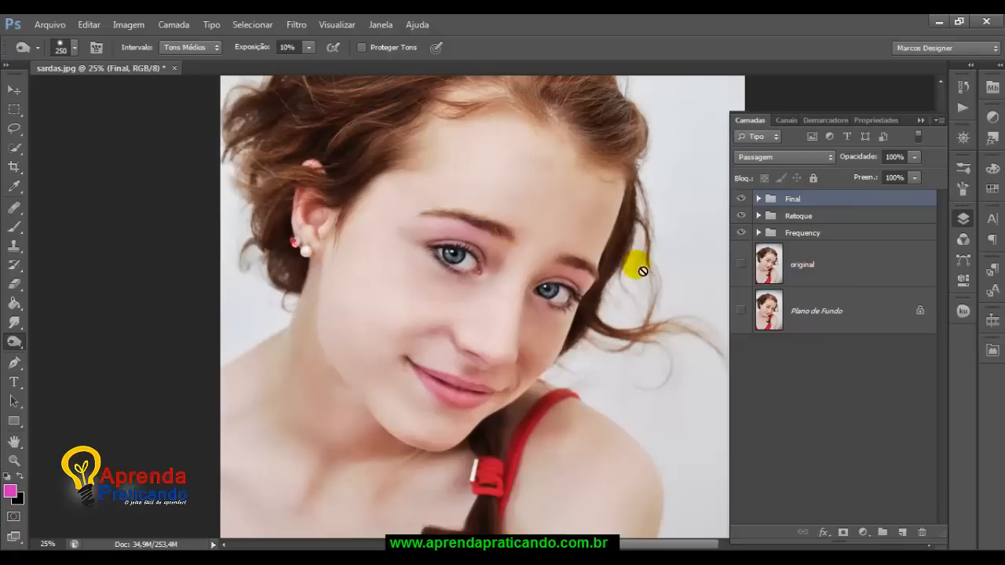
# Step: Compare before and after by showing the original layer, hiding the Frequency, Retoque and Final groups, and turning Final back on
pyautogui.click(741, 264)
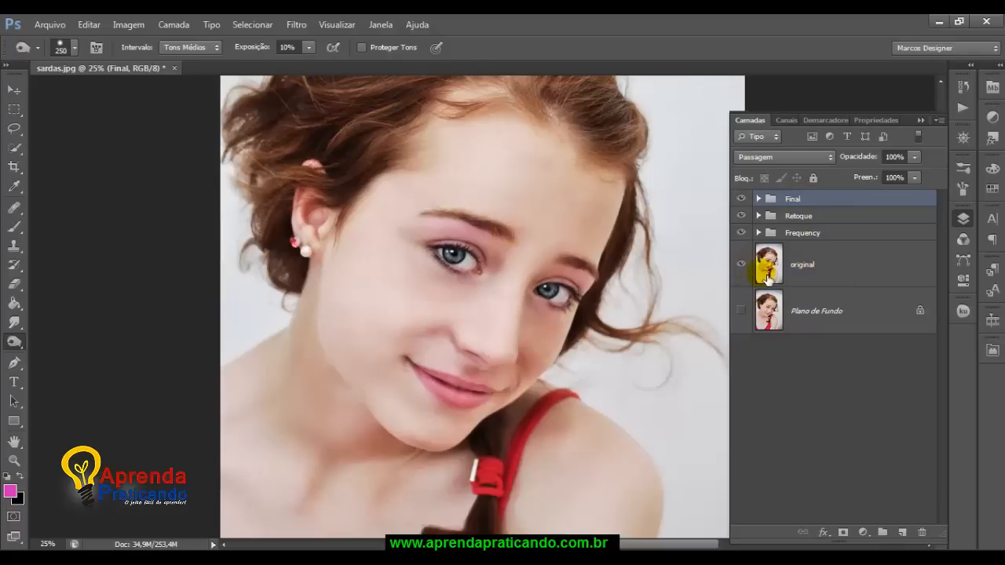
pyautogui.click(742, 233)
pyautogui.click(741, 215)
pyautogui.click(741, 199)
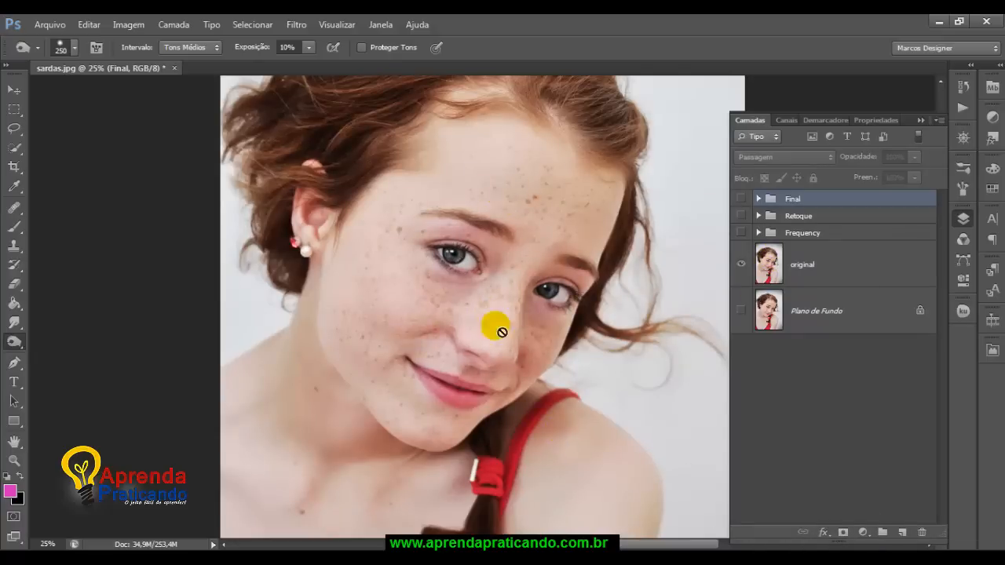
pyautogui.click(740, 199)
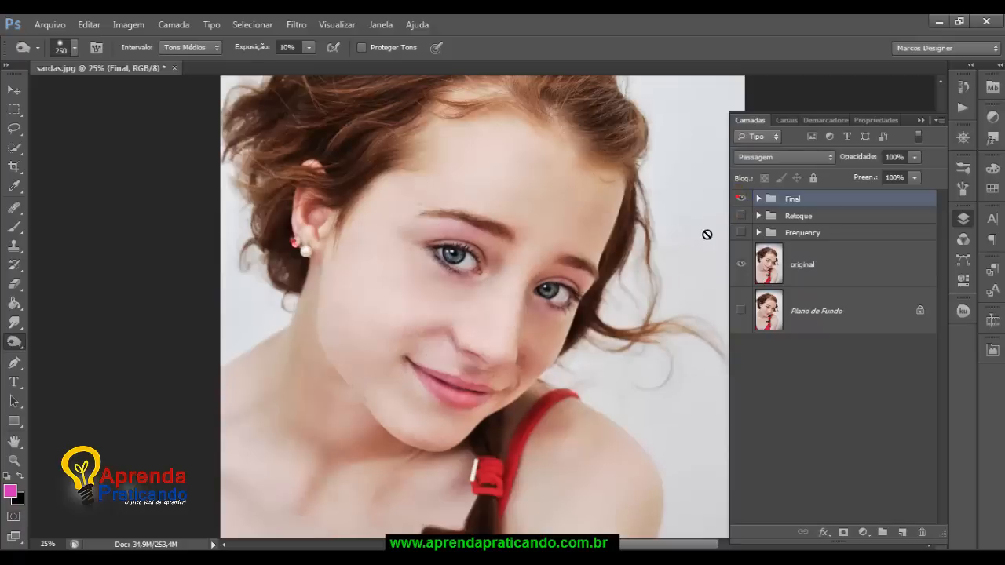